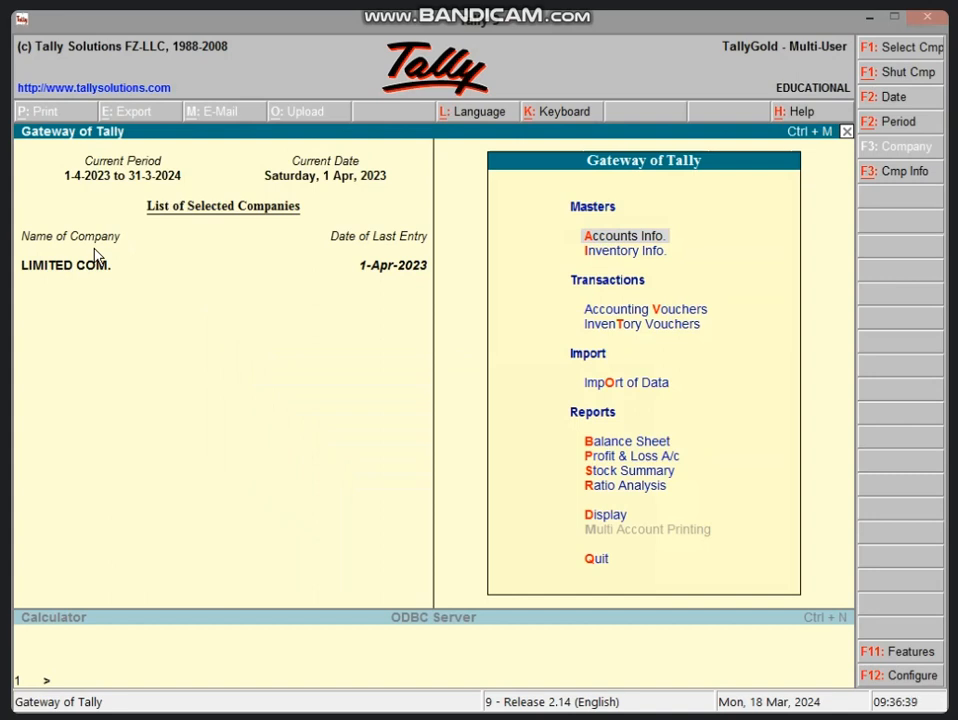
Begin creating a new company and enter SD 18 MARCH as its name.
key("alt+F3")
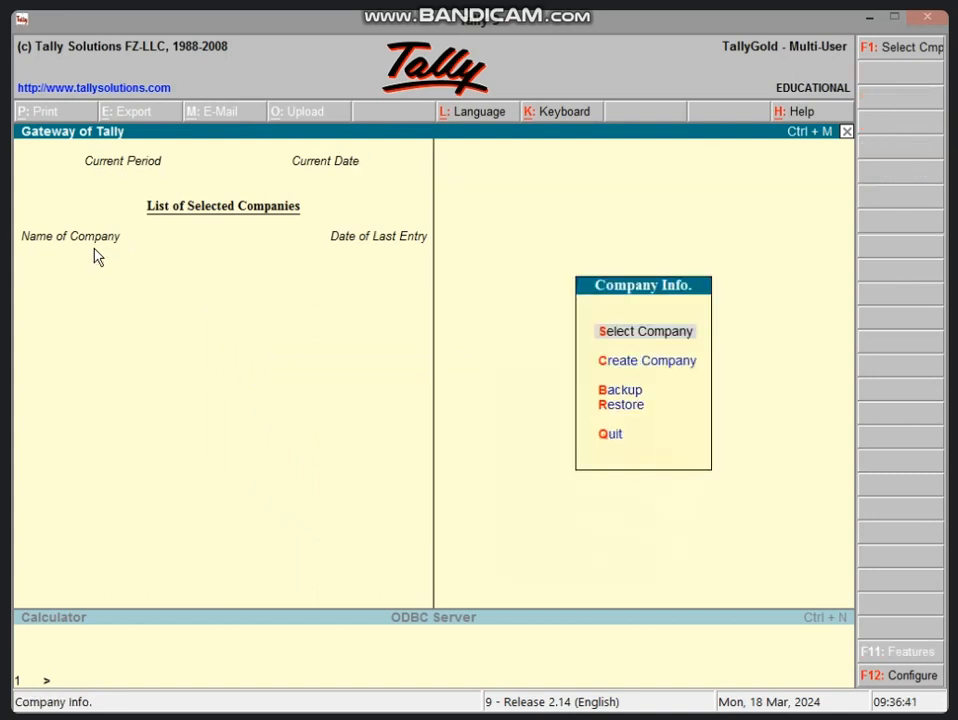
key("Down")
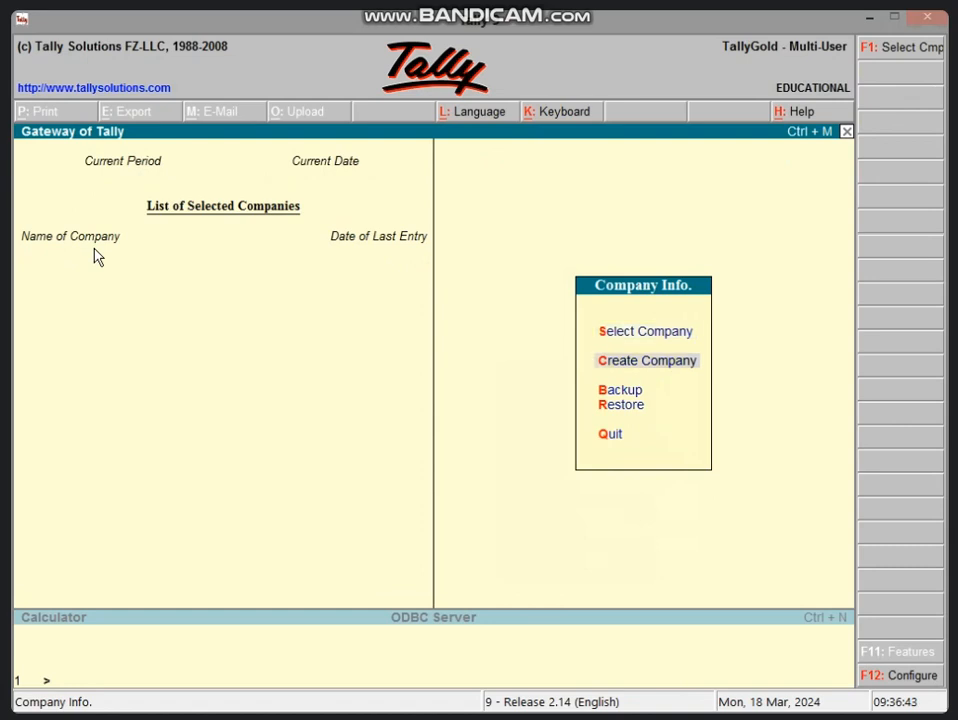
key("Return")
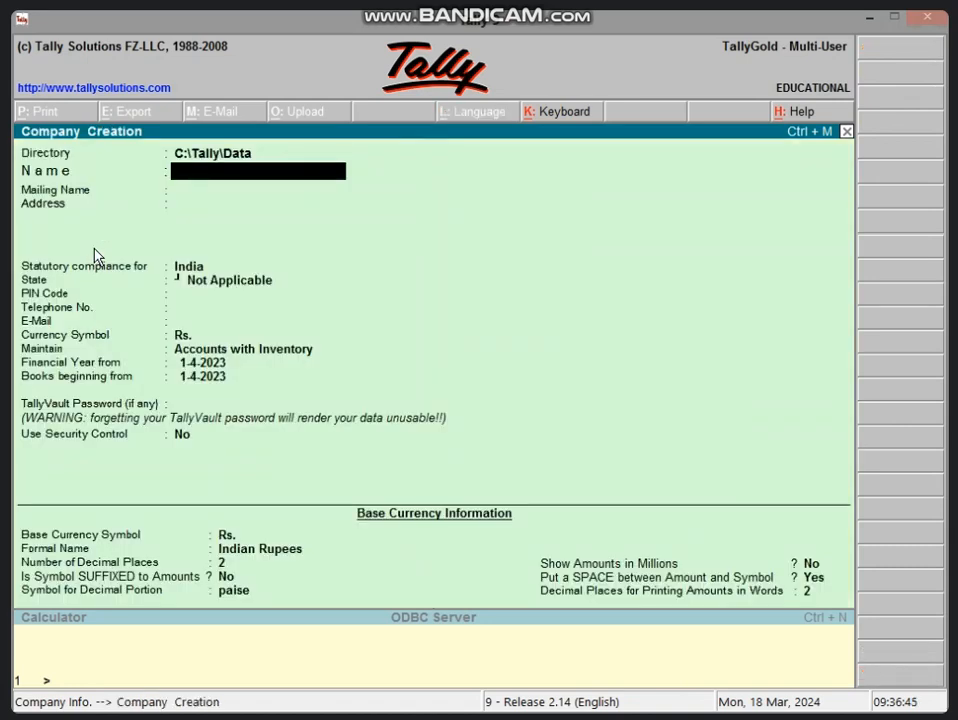
type("SD 18 MQARC")
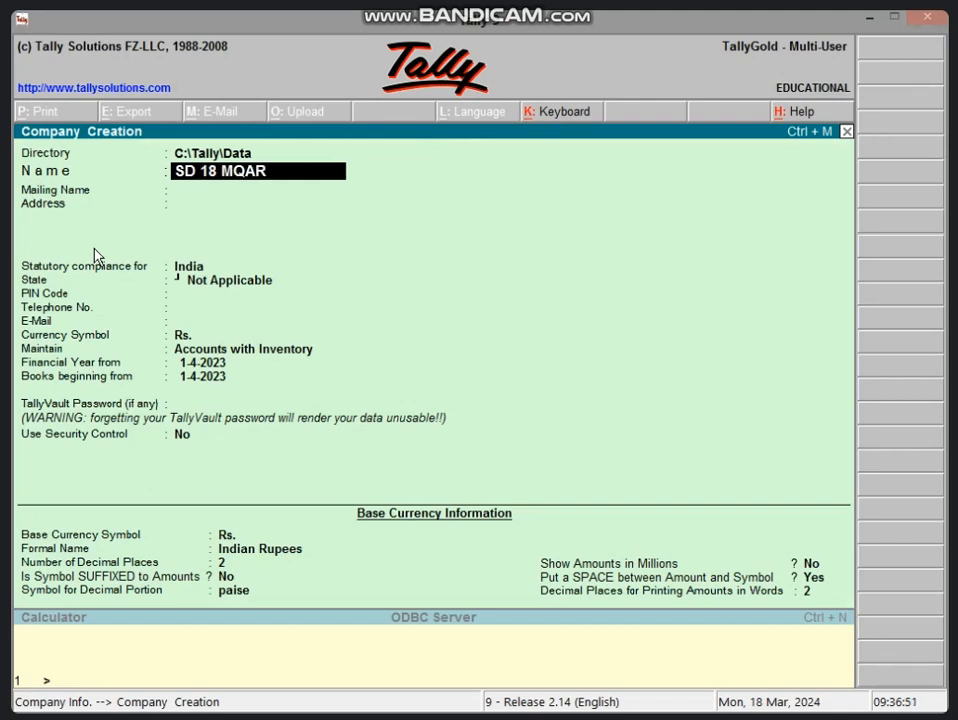
key("BackSpace")
key("BackSpace")
key("BackSpace")
key("BackSpace")
type("ARCH")
Leave the address blank, keep India for statutory compliance and the other default company details, and save the company.
key("Return")
key("Return")
key("Return")
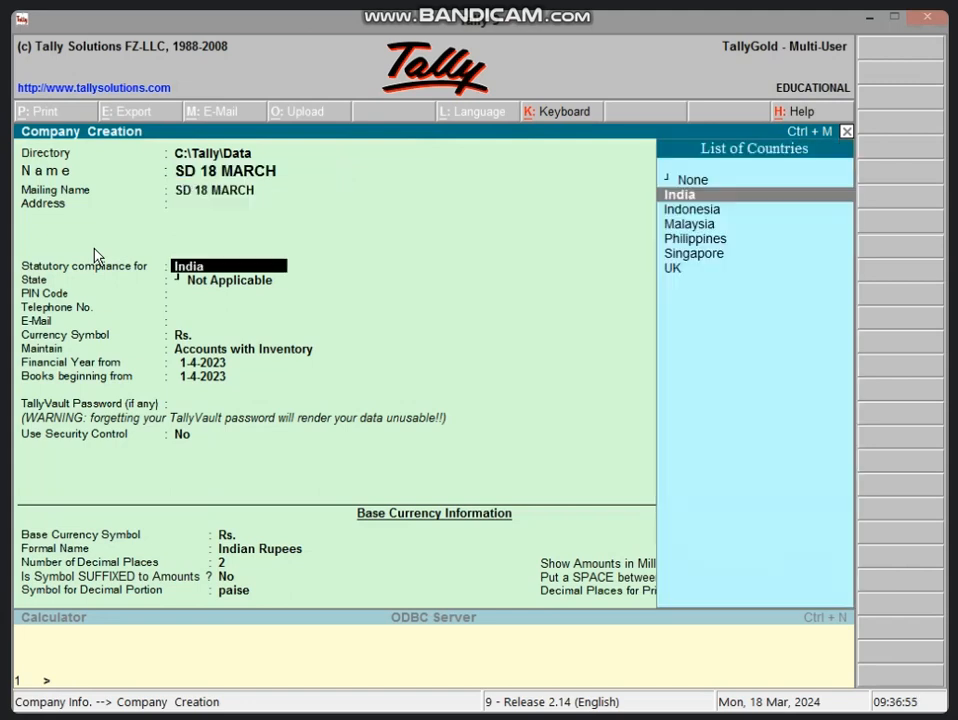
key("Return")
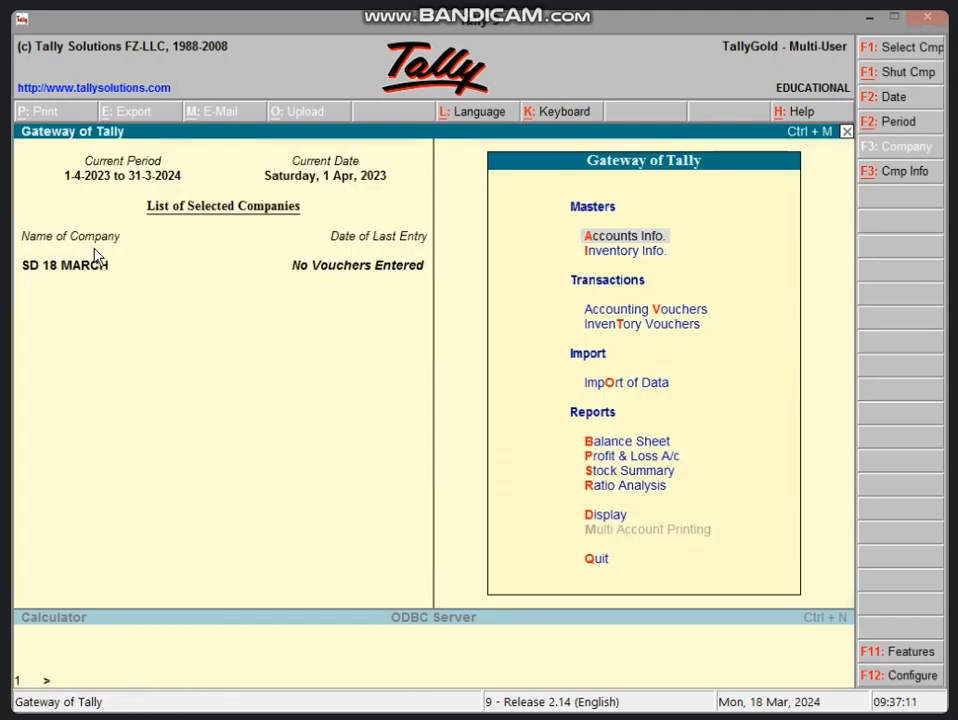
Create a ledger named CAPITAL A/C under the Capital Account group, save it and return to the Gateway of Tally.
key("a")
key("l")
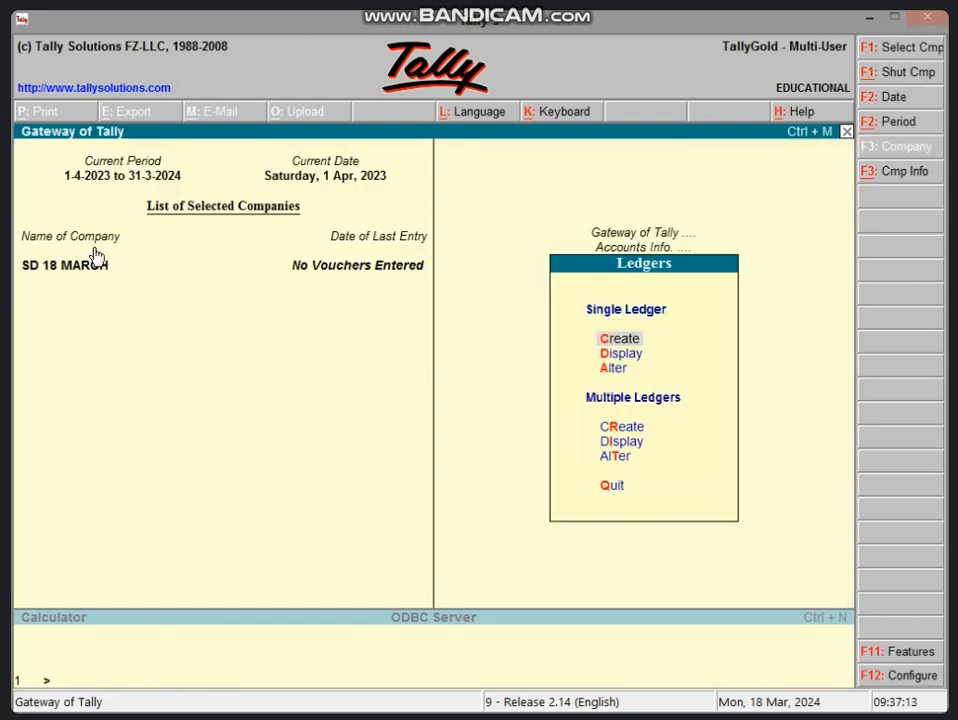
key("c")
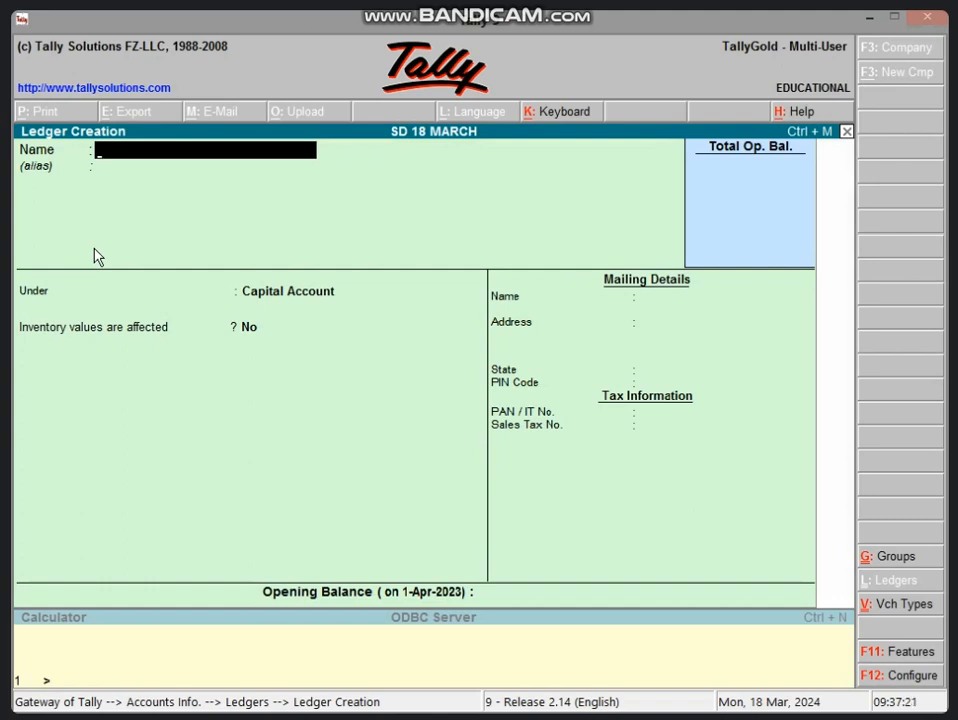
type("CAP")
type("ITAL")
key("BackSpace")
type("AL A")
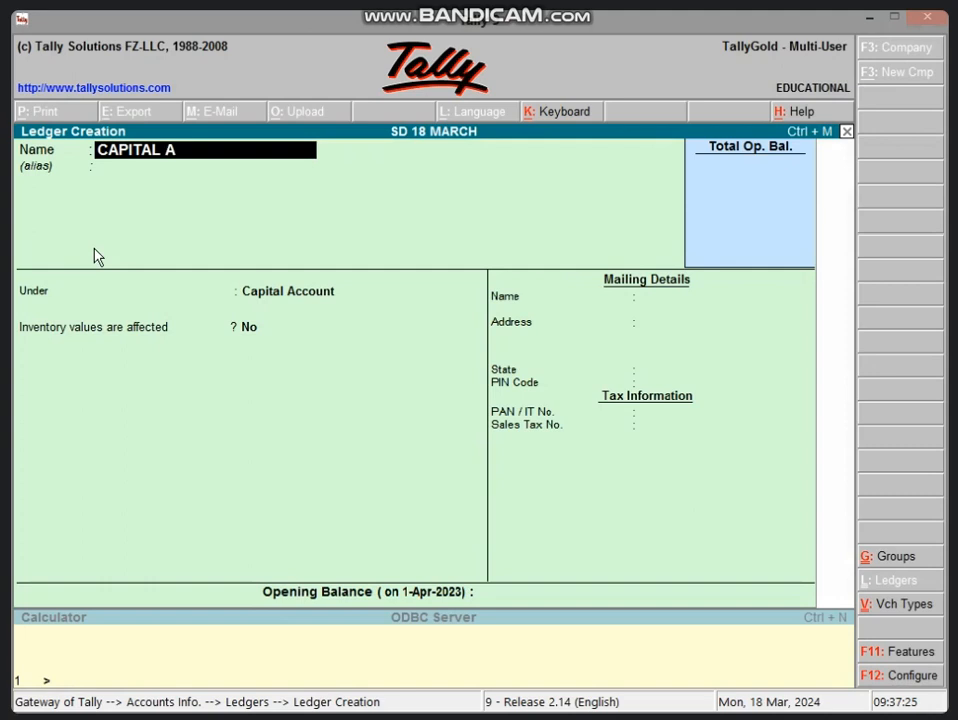
type("/C")
key("Return")
key("Return")
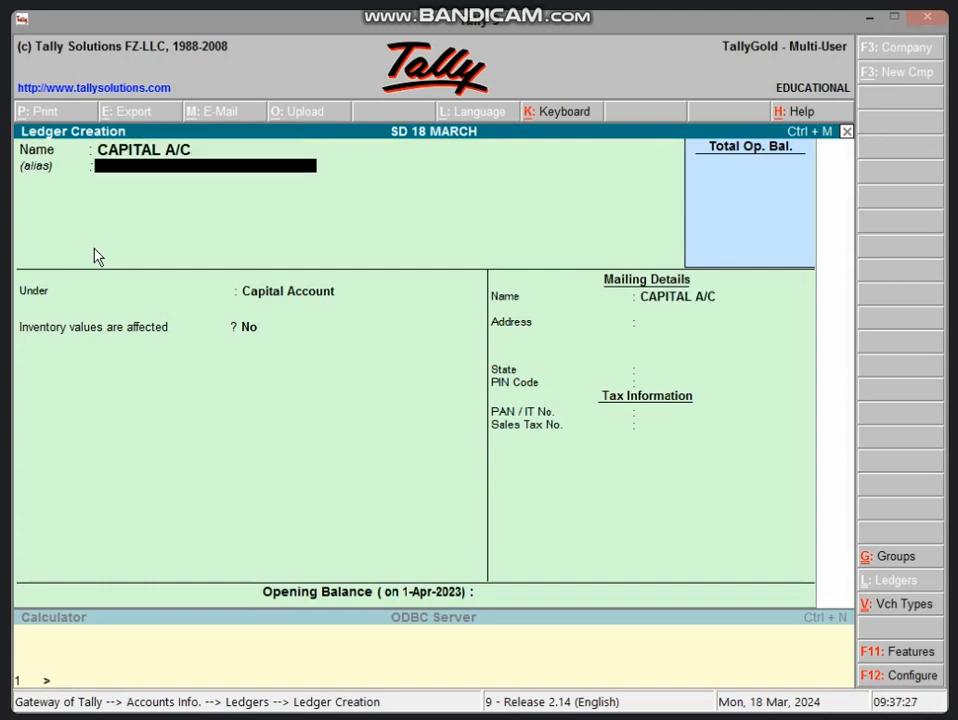
key("ctrl+a")
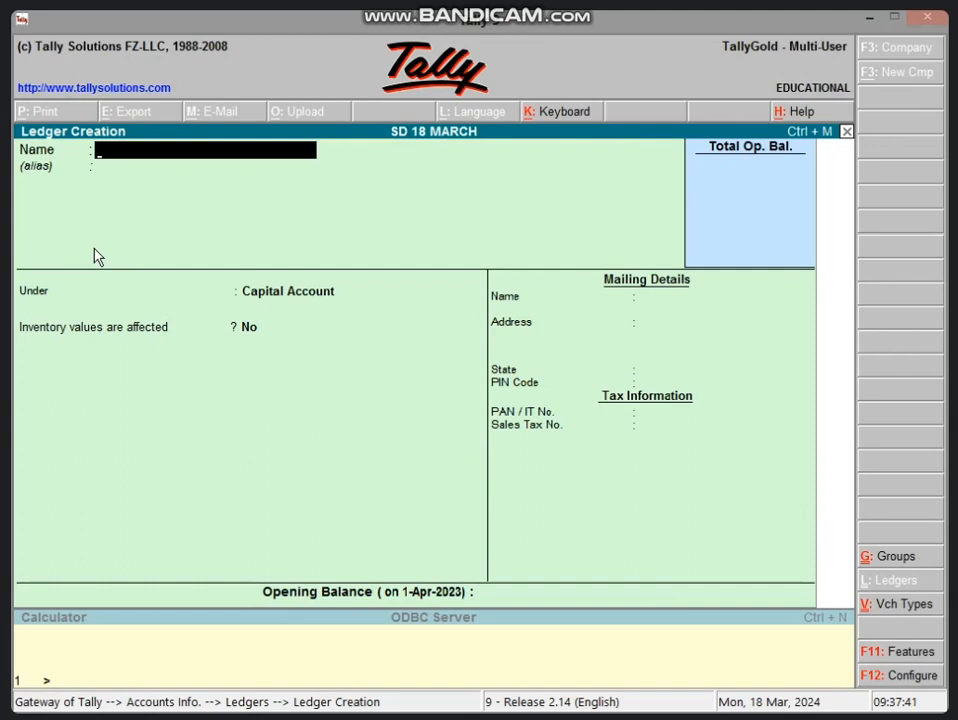
key("Escape")
key("y")
key("Escape")
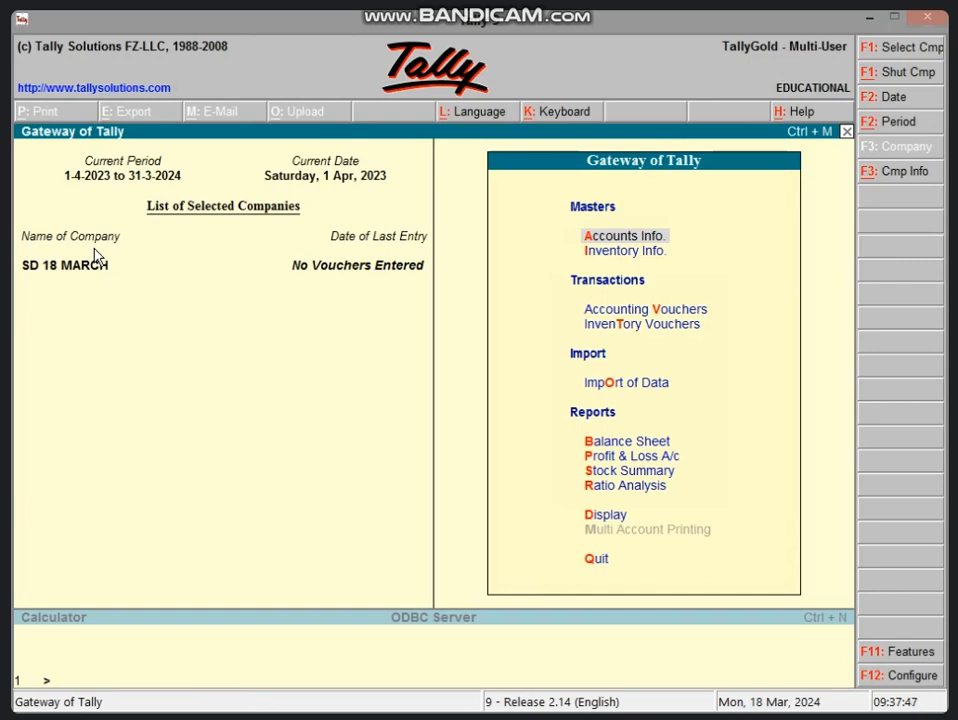
Start a receipt voucher and credit CAPITAL A/C with 12,00,000.
key("v")
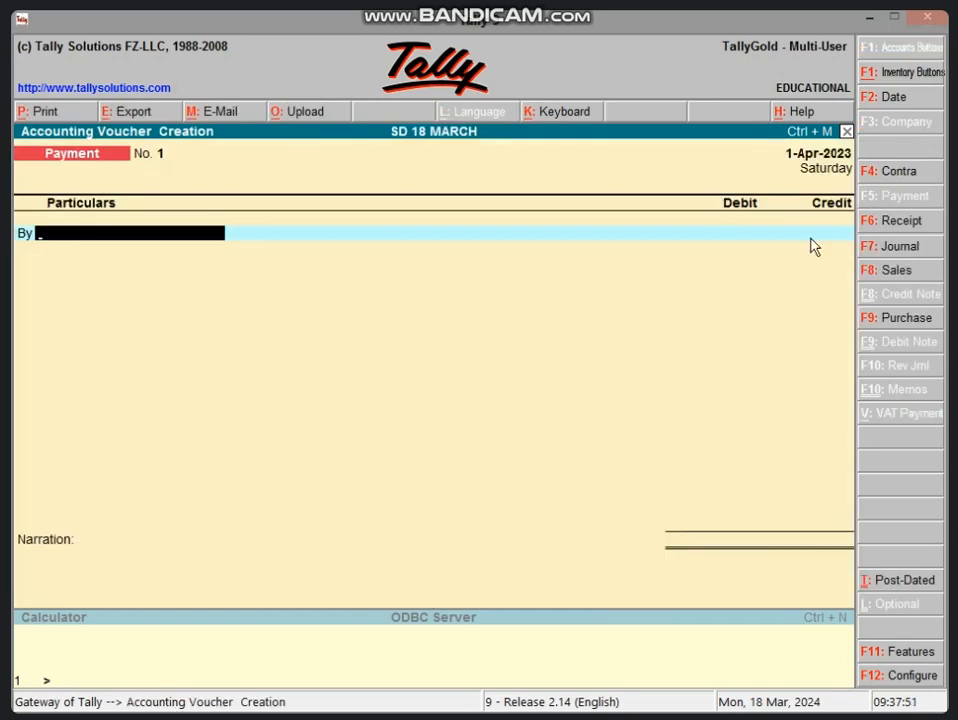
left_click(905, 222)
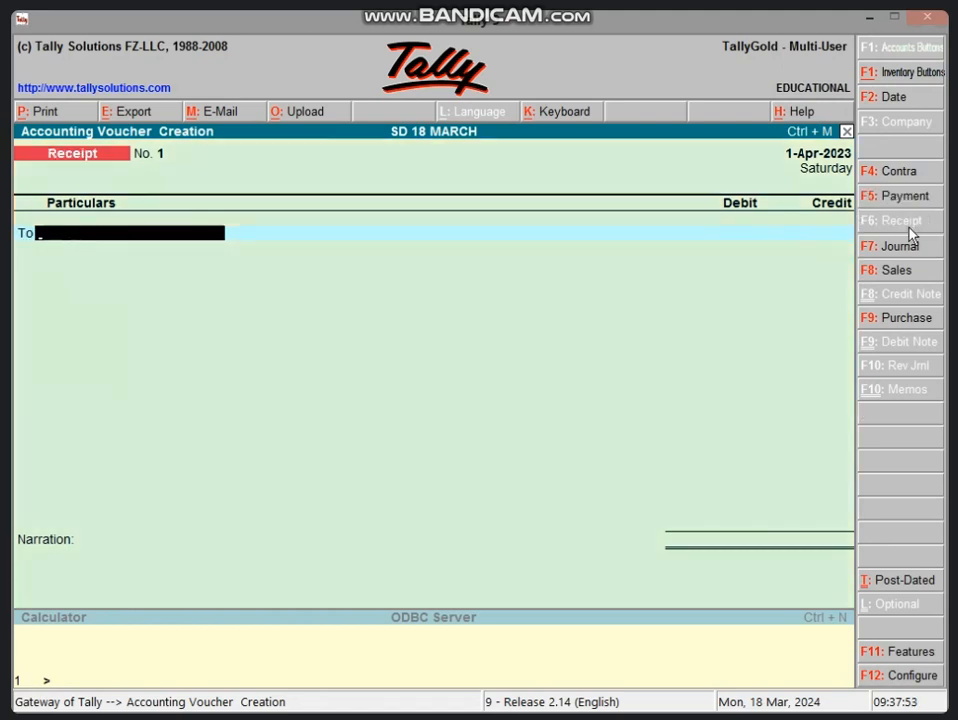
type("C")
key("Return")
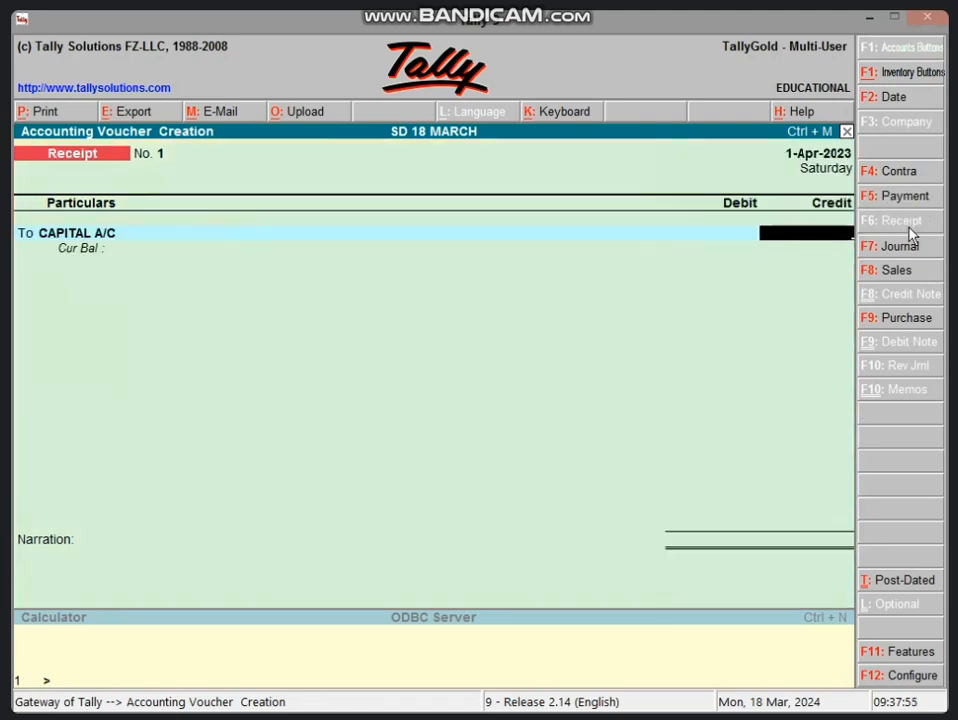
type("12,00,")
type("00000")
key("Return")
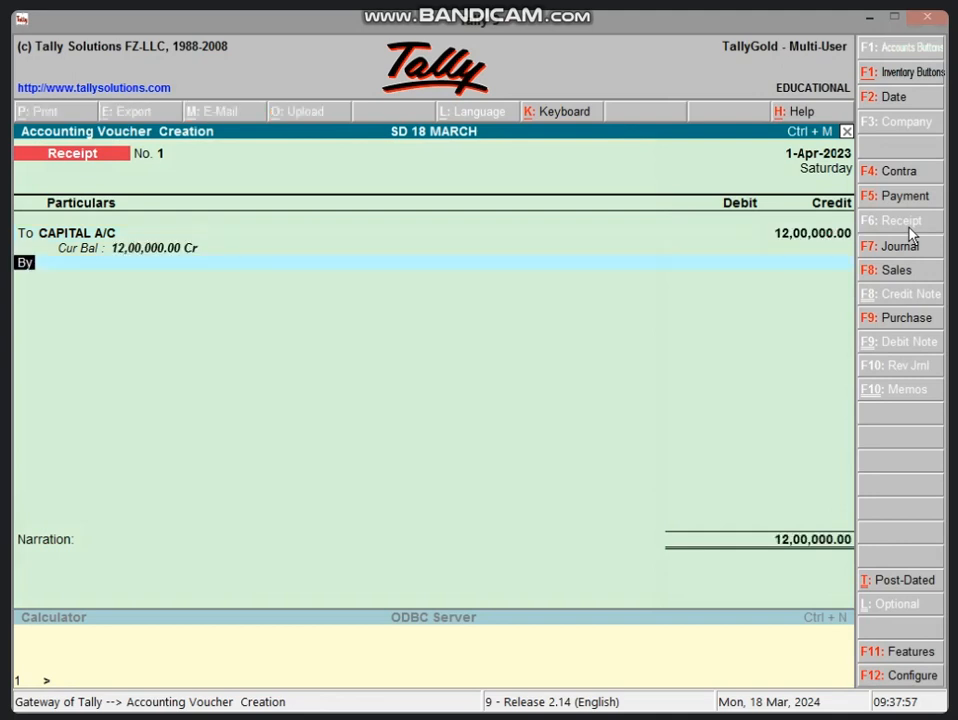
Debit Cash with 12,00,000 in the receipt voucher and save it without a narration.
key("Return")
type("CAS")
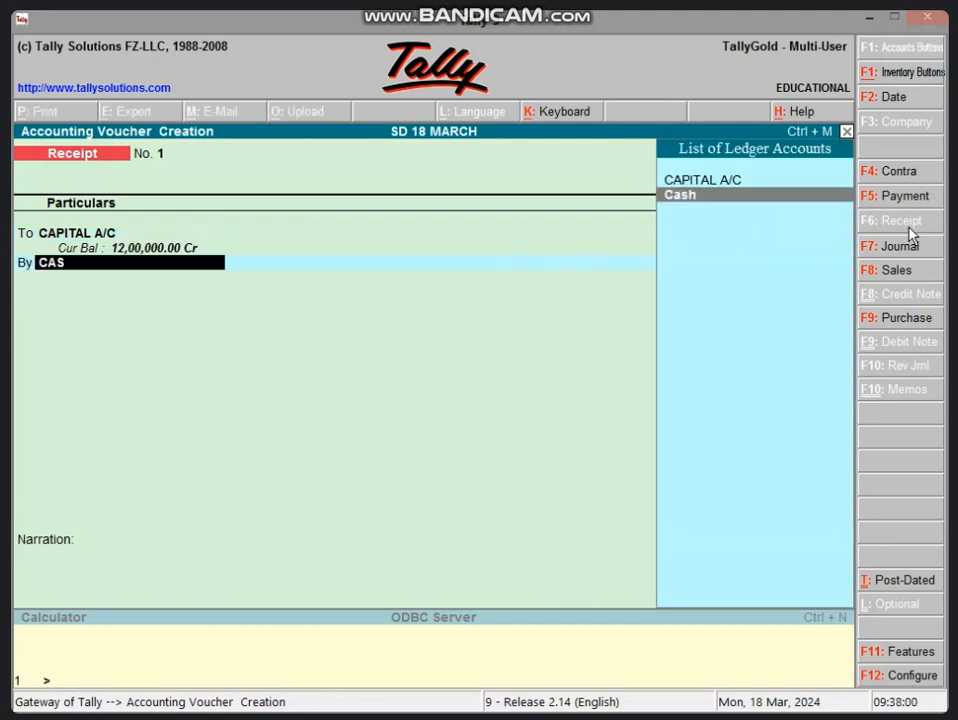
key("Return")
key("Return")
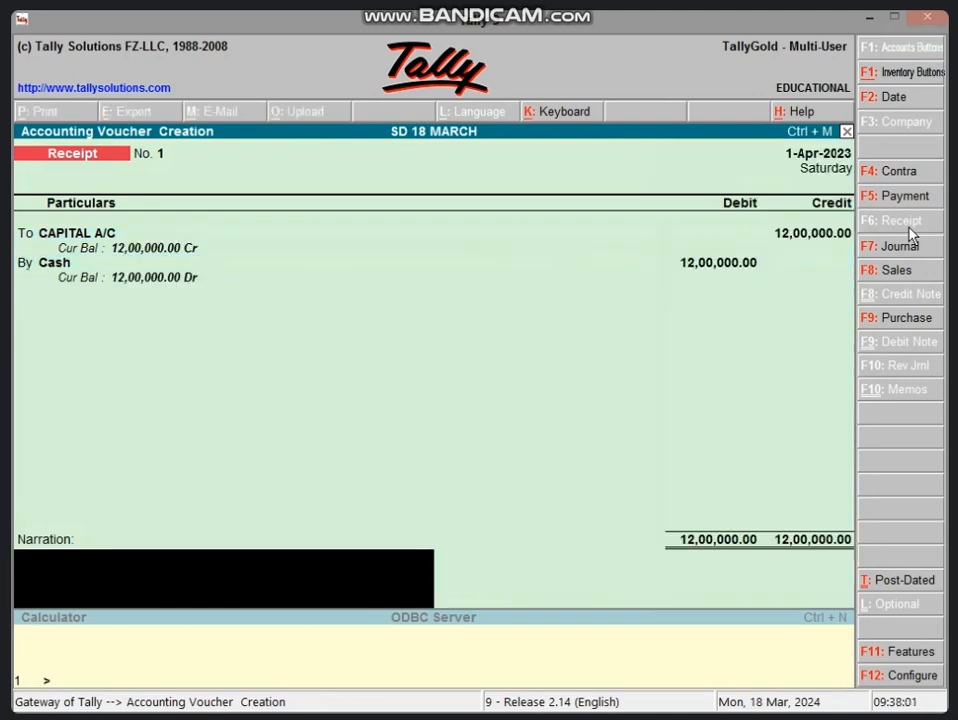
key("Return")
key("Return")
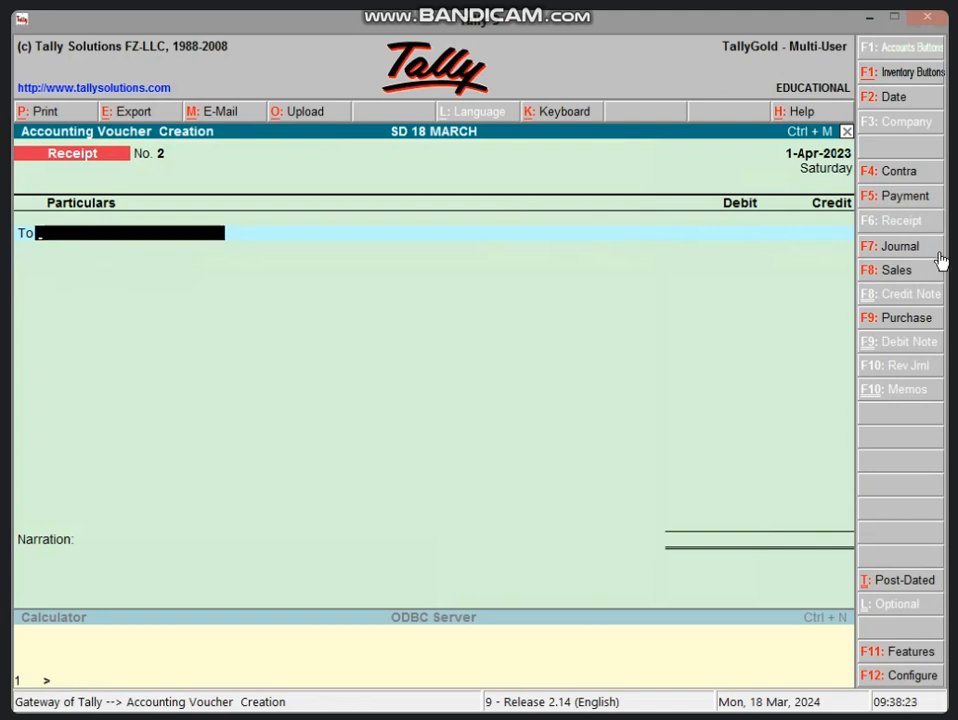
Start a purchase entry in voucher mode with a blank reference and choose Cash as the credited ledger.
left_click(903, 320)
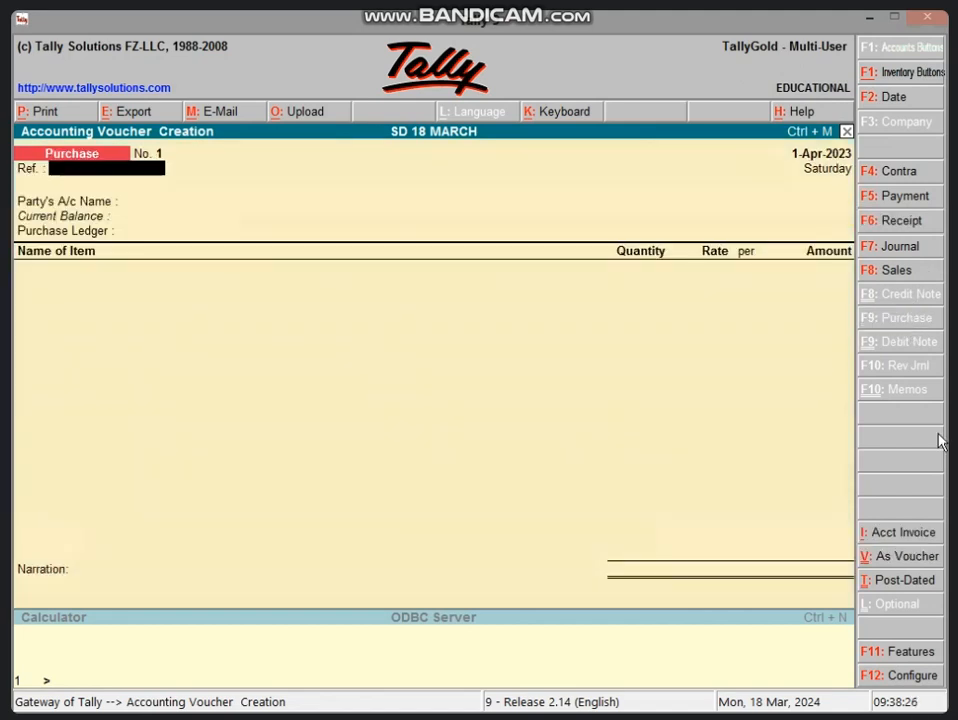
left_click(915, 538)
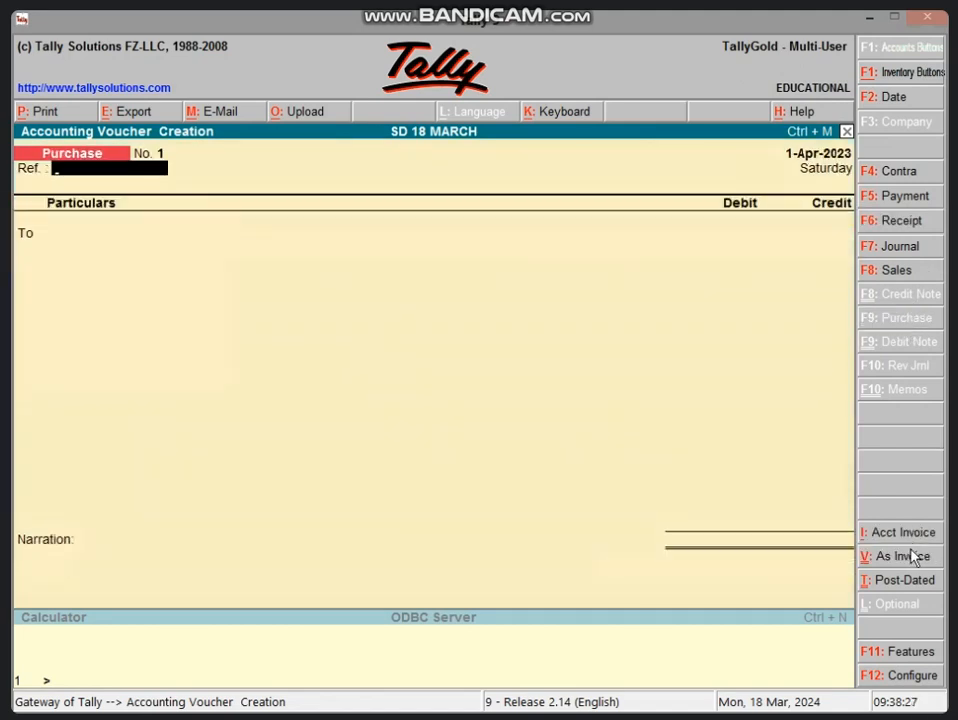
key("Return")
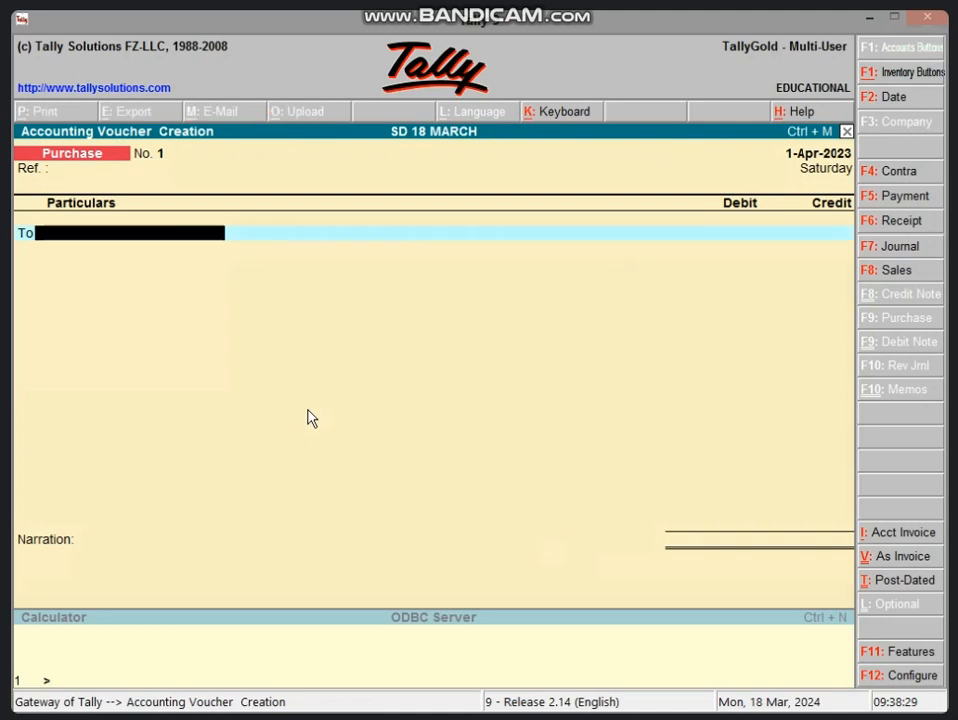
type("C")
key("Return")
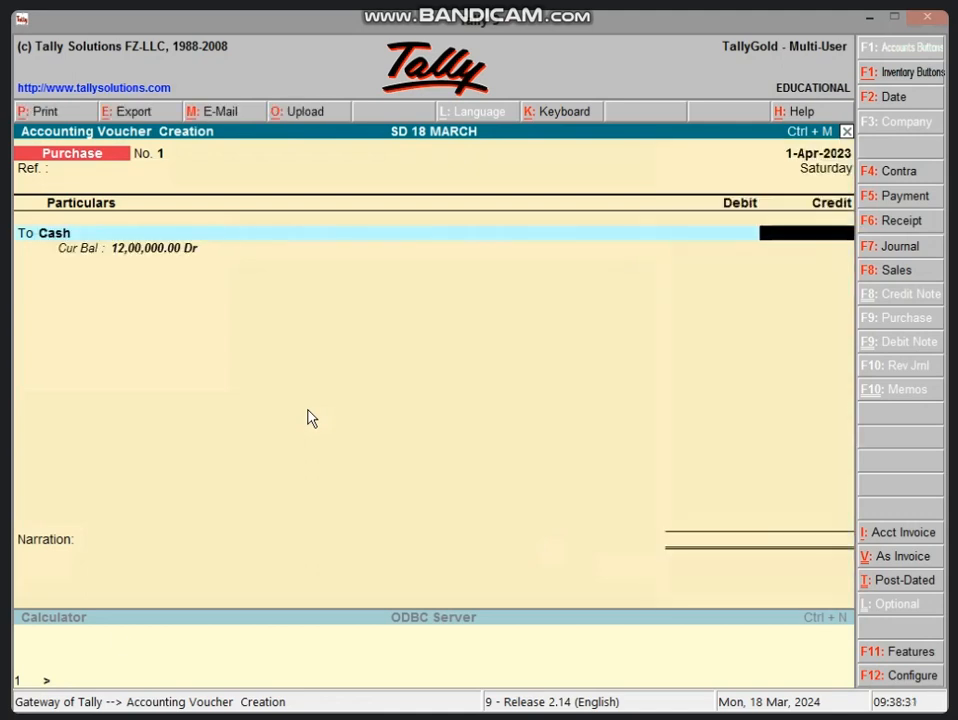
Calculate the 3% discount as 45000*3/100 and the net purchase amount as 45000-1350 in the built-in calculator.
left_click(138, 668)
type("4")
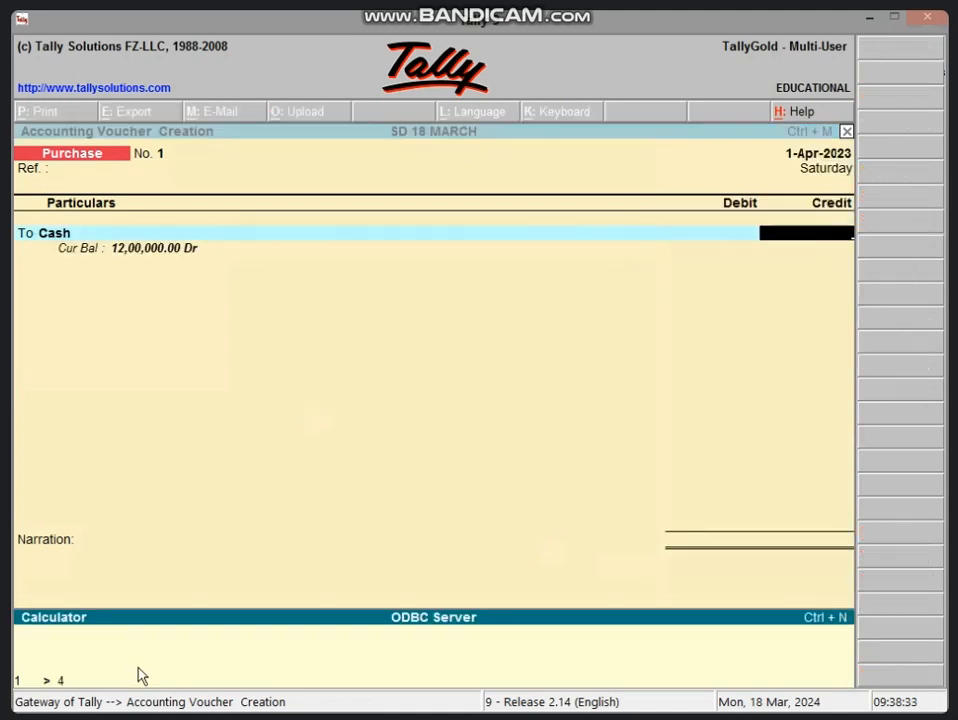
type("5000*3/100")
key("Return")
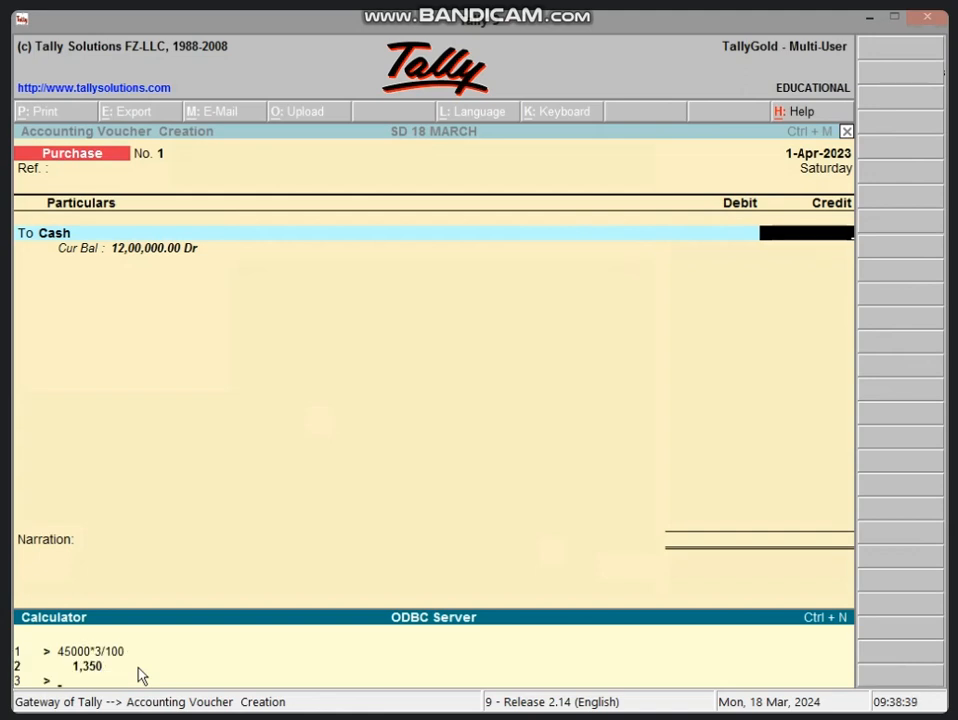
type("45000-1350")
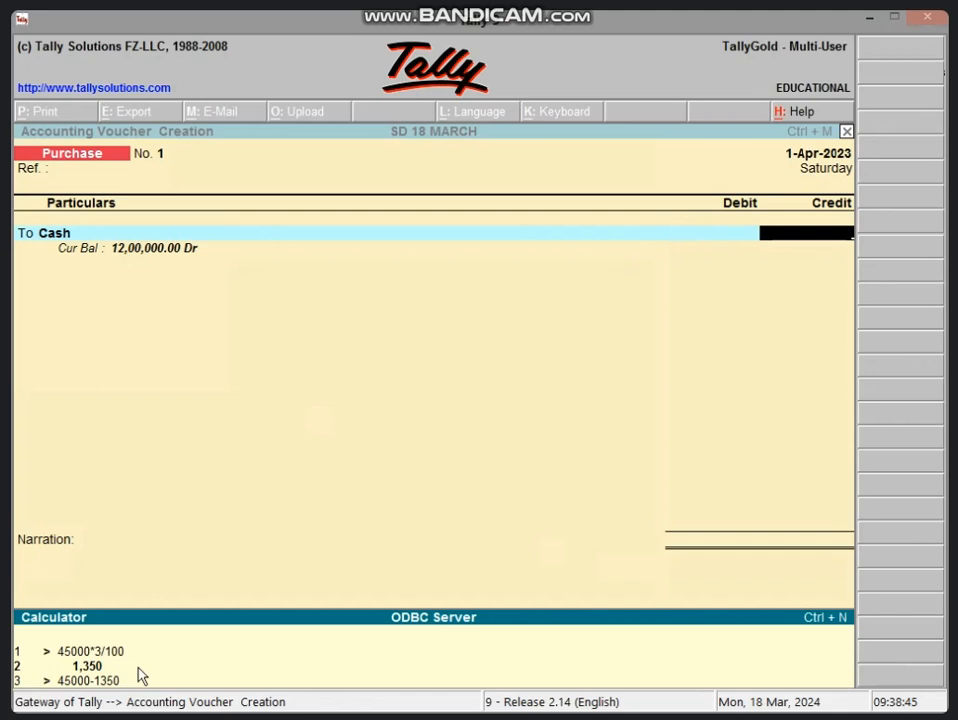
key("Return")
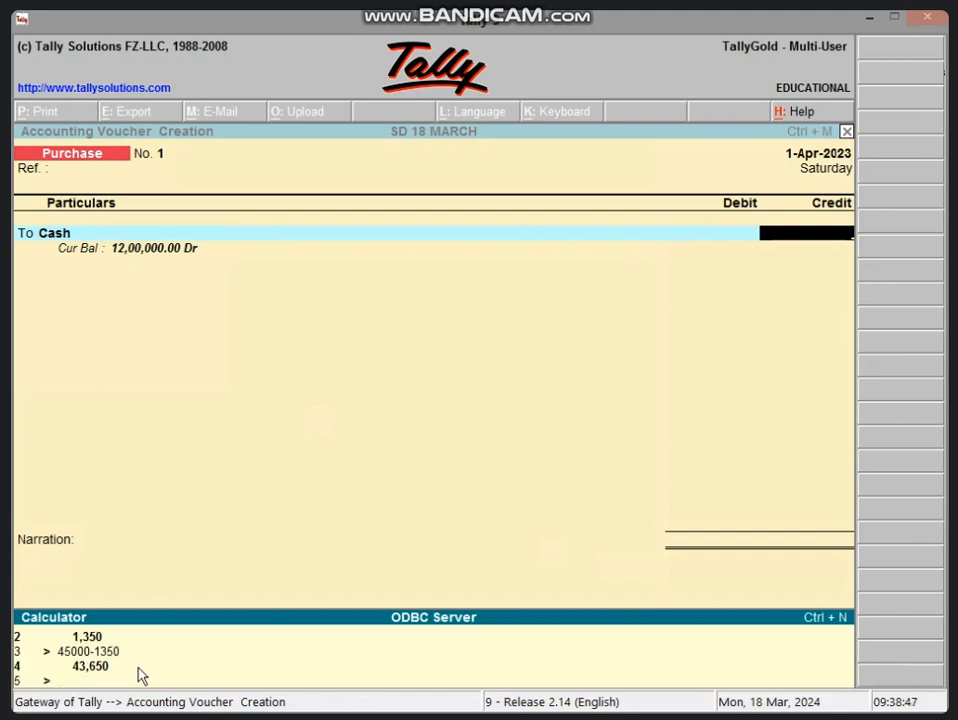
Set the Cash credit amount in the purchase voucher to 43650.
left_click(834, 235)
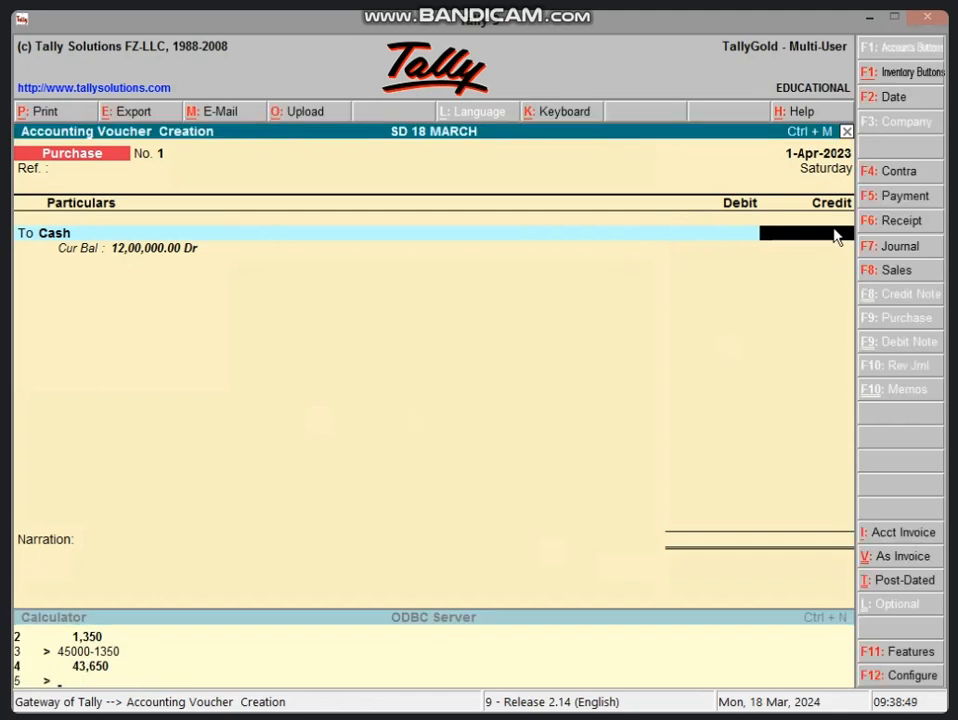
type("43650")
key("Return")
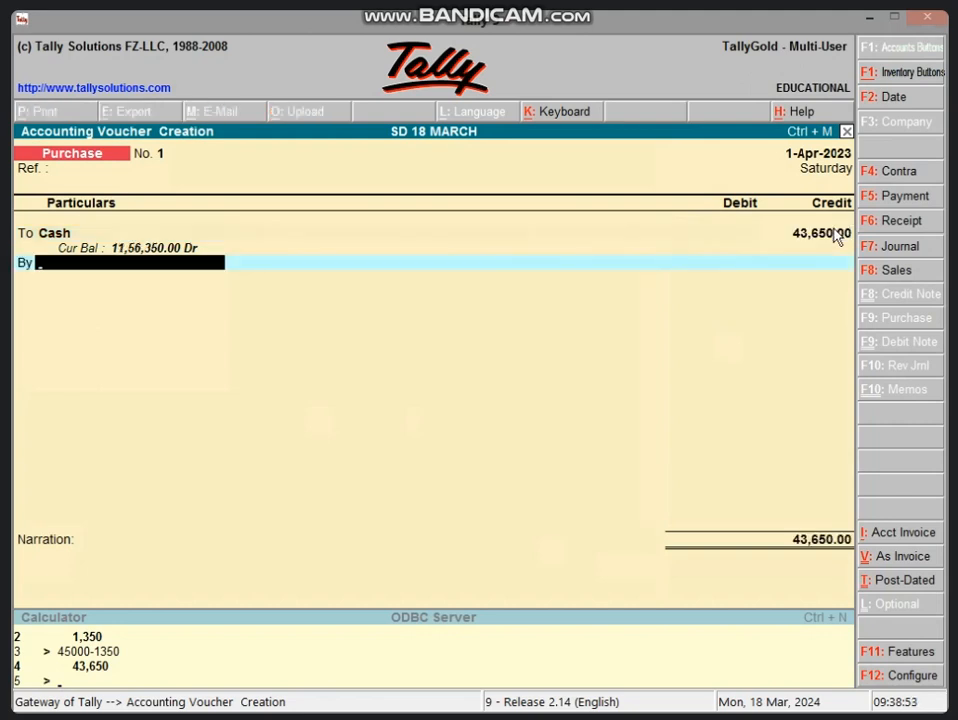
Create a PURCHASE A/C ledger under Purchase Accounts from within the voucher and debit it with 43,650.
key("alt+c")
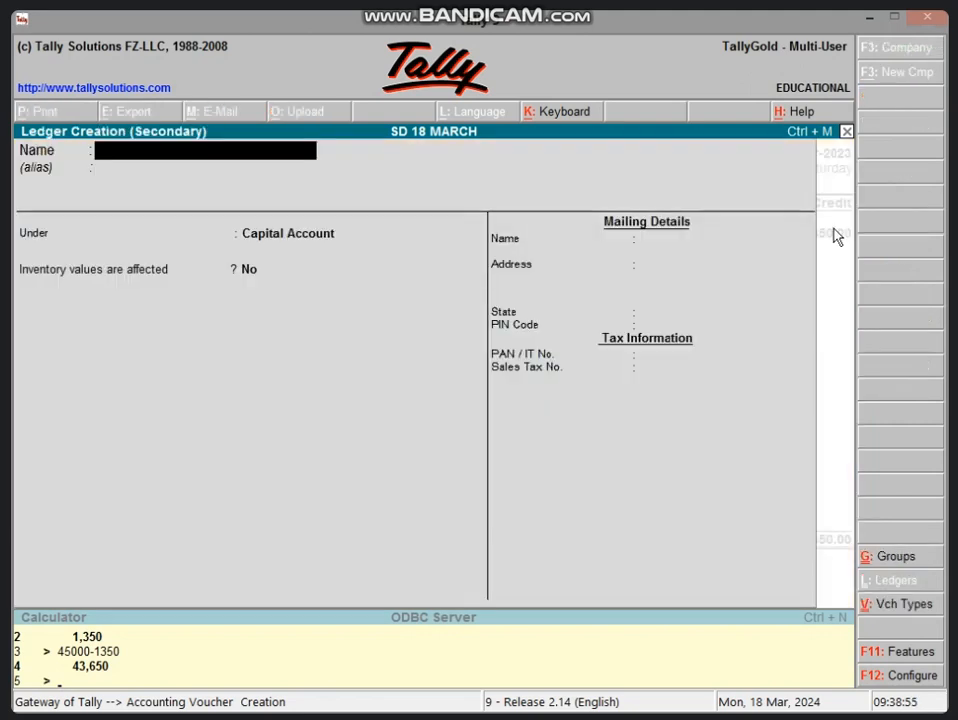
type("PURCHASE A/C")
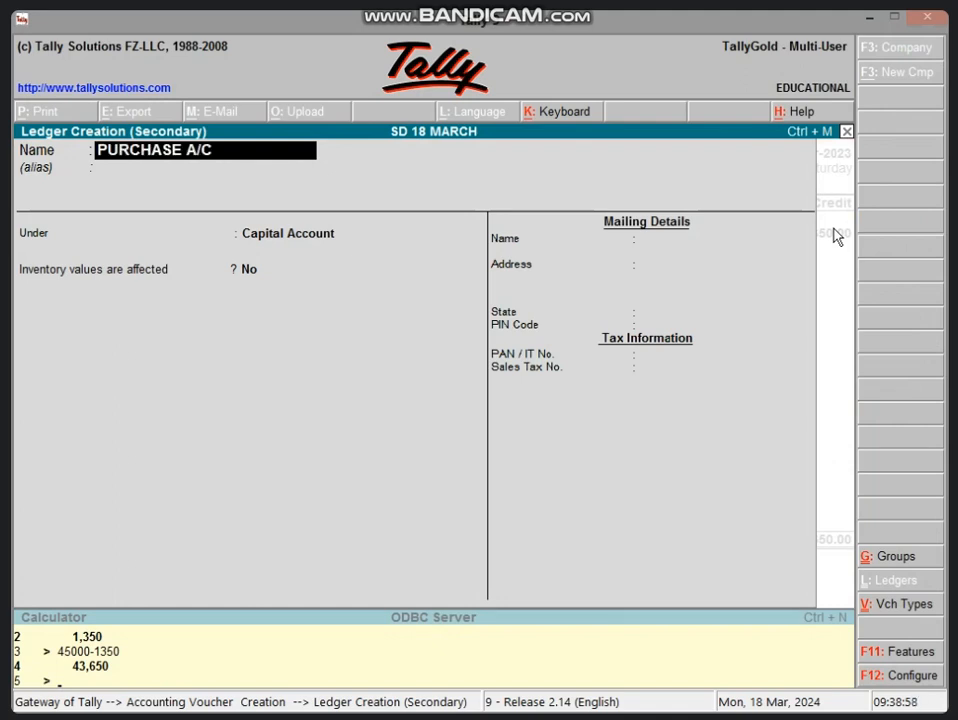
key("Return")
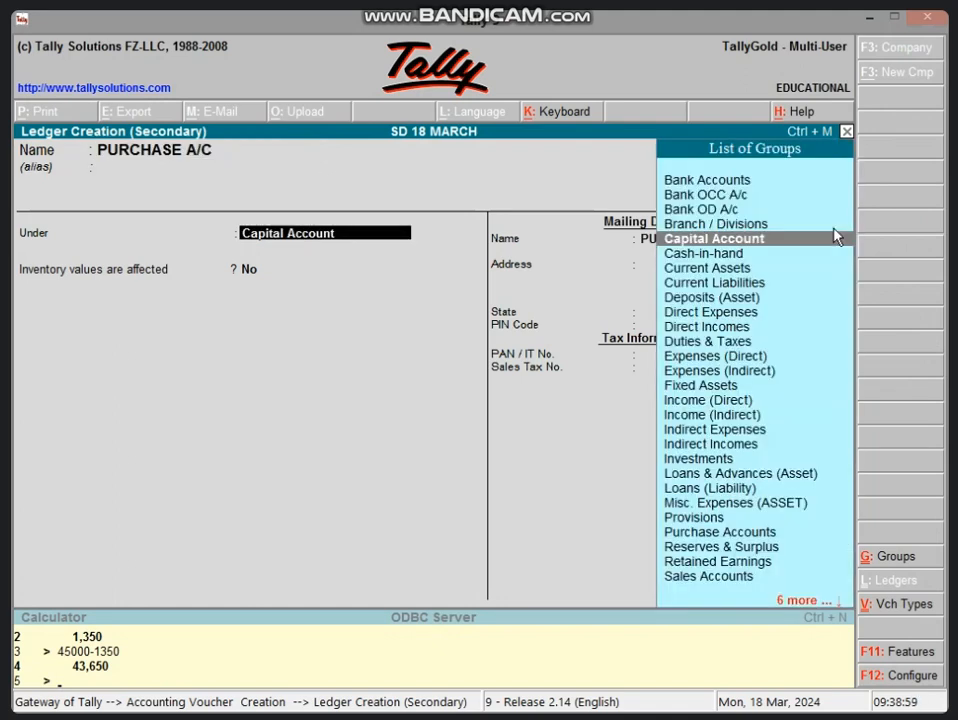
type("PU")
key("Return")
key("Return")
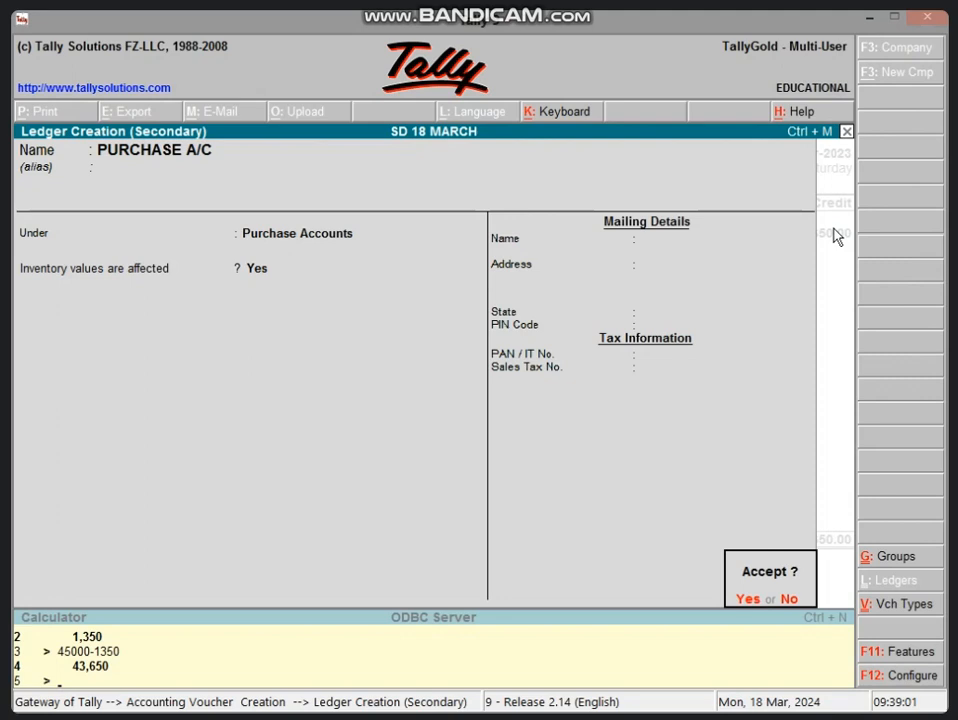
key("Return")
key("Return")
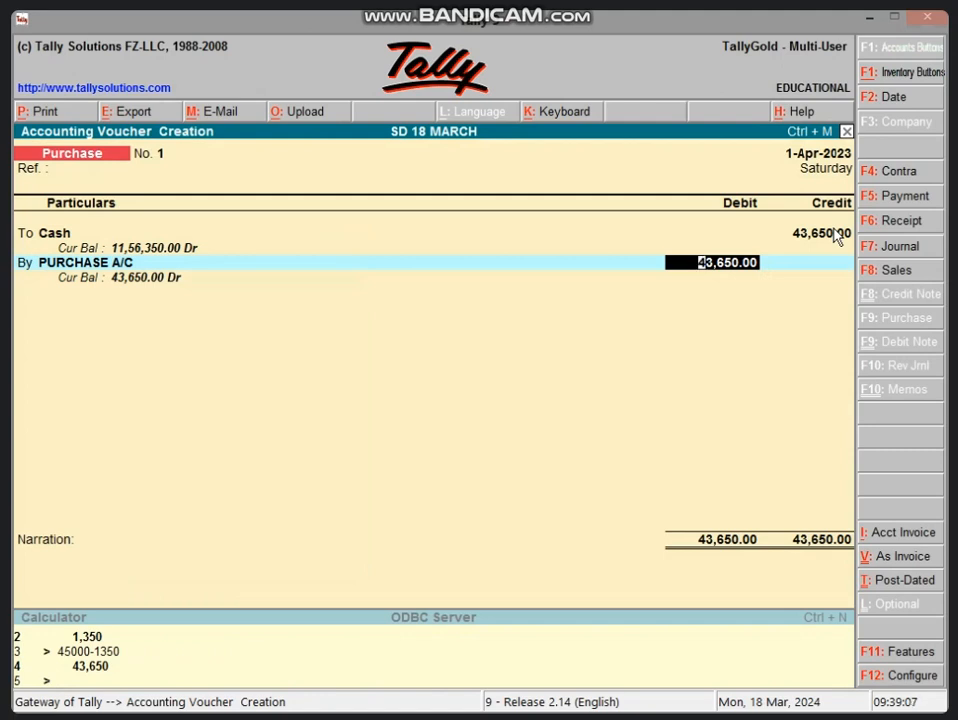
key("Return")
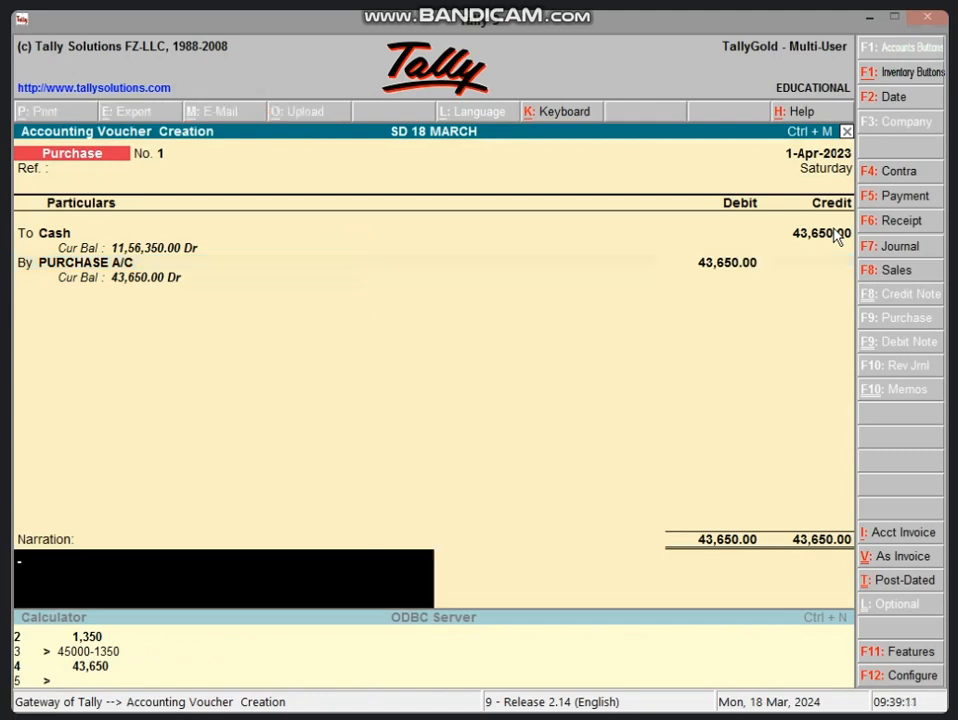
Save the purchase voucher without a narration and start a sales entry in voucher mode with a blank reference.
key("Return")
key("Return")
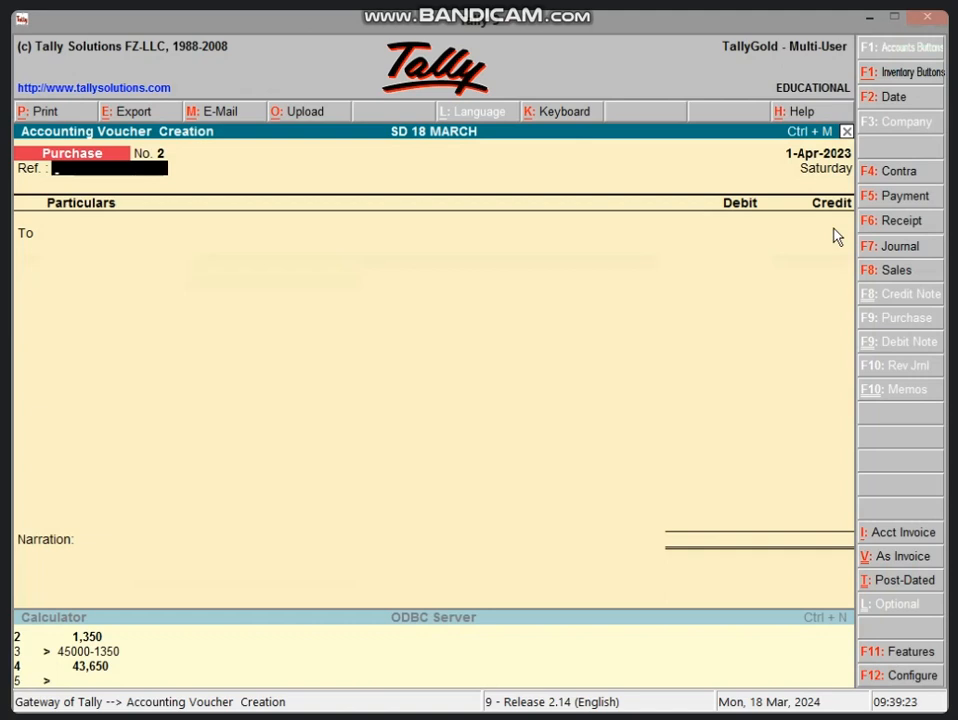
left_click(904, 272)
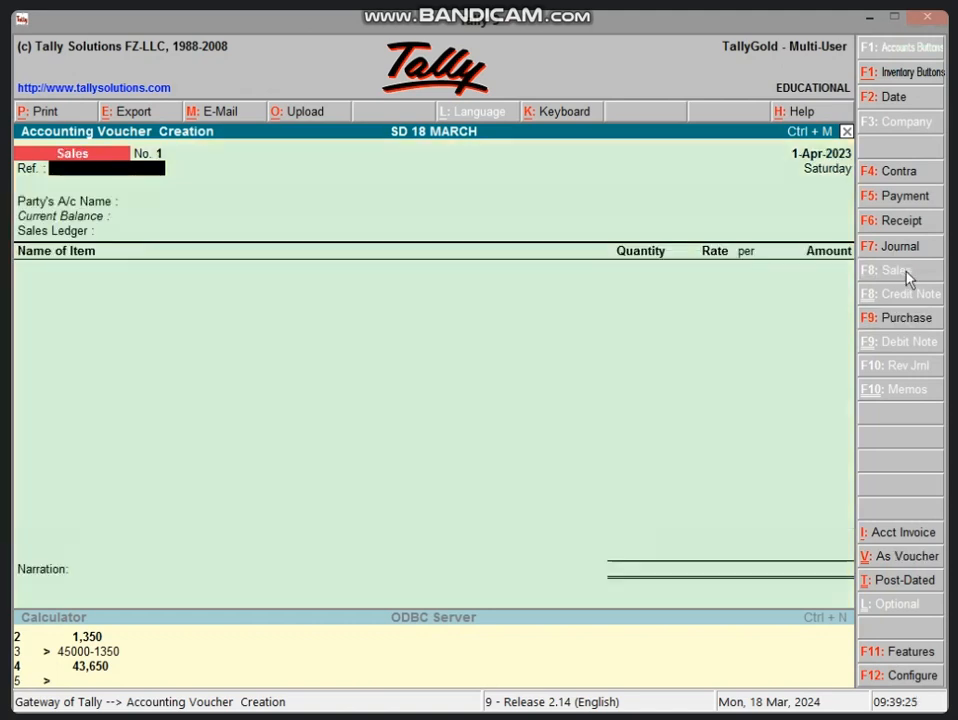
left_click(903, 558)
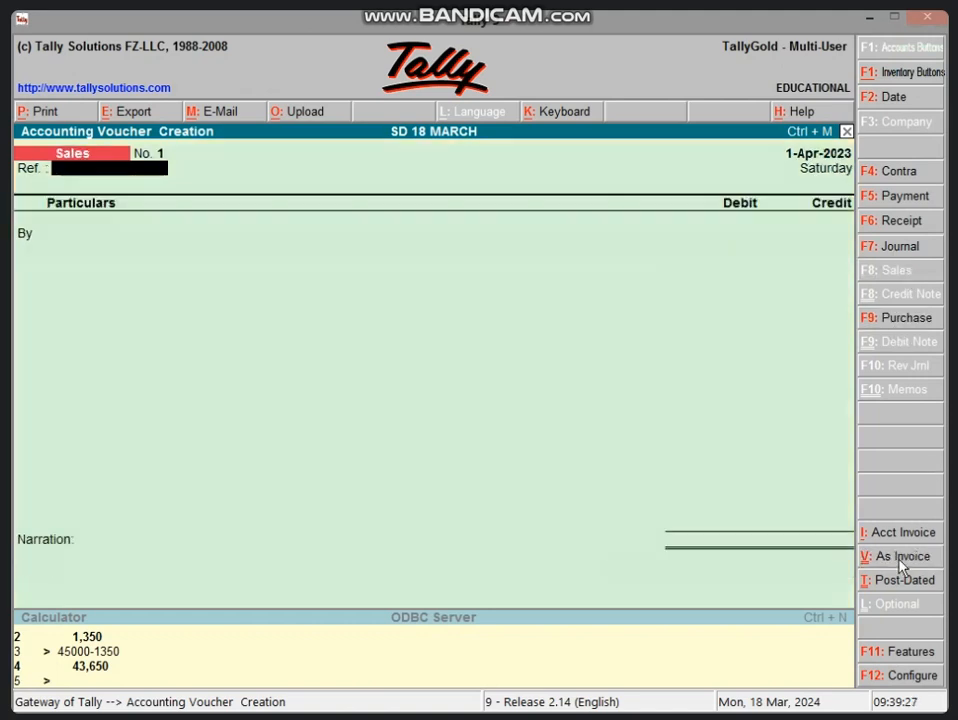
key("Return")
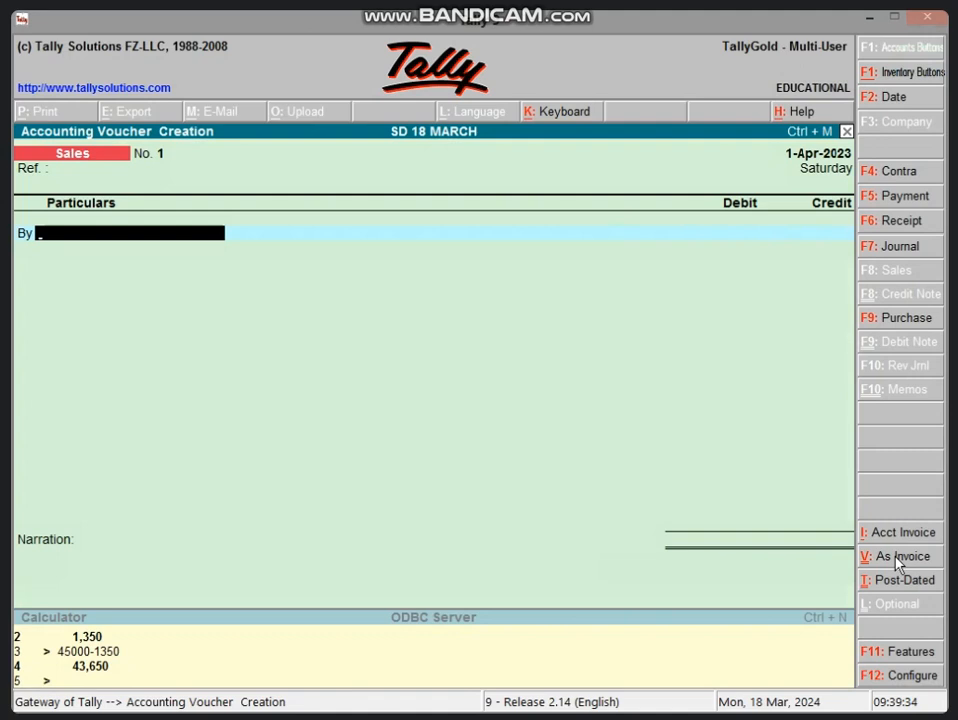
Debit the Cash ledger with a placeholder amount of 1 in the sales voucher.
type("C")
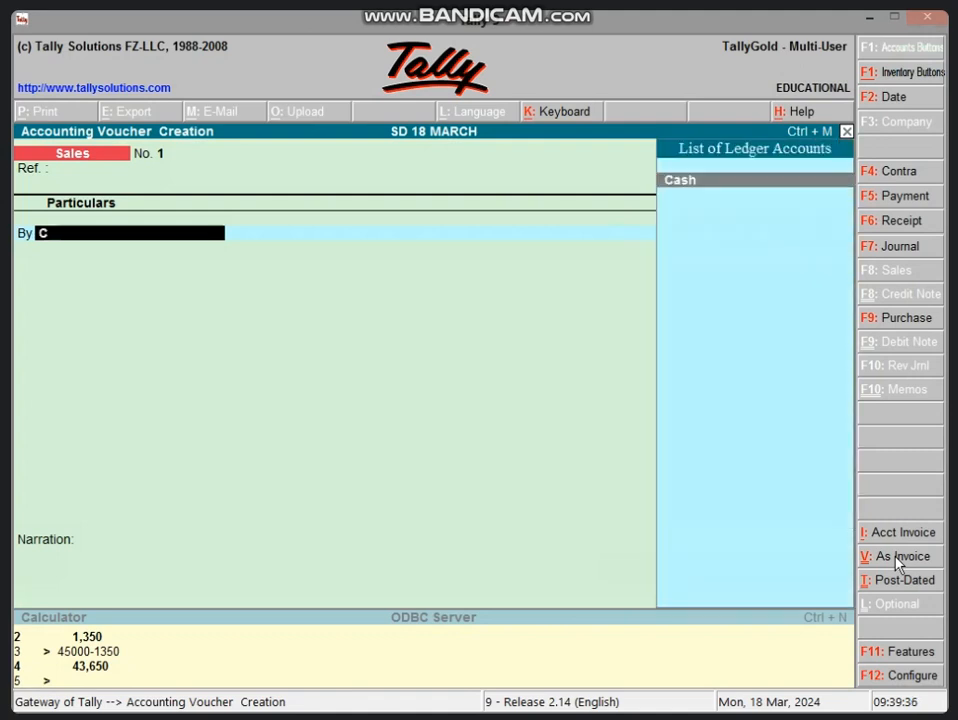
key("Return")
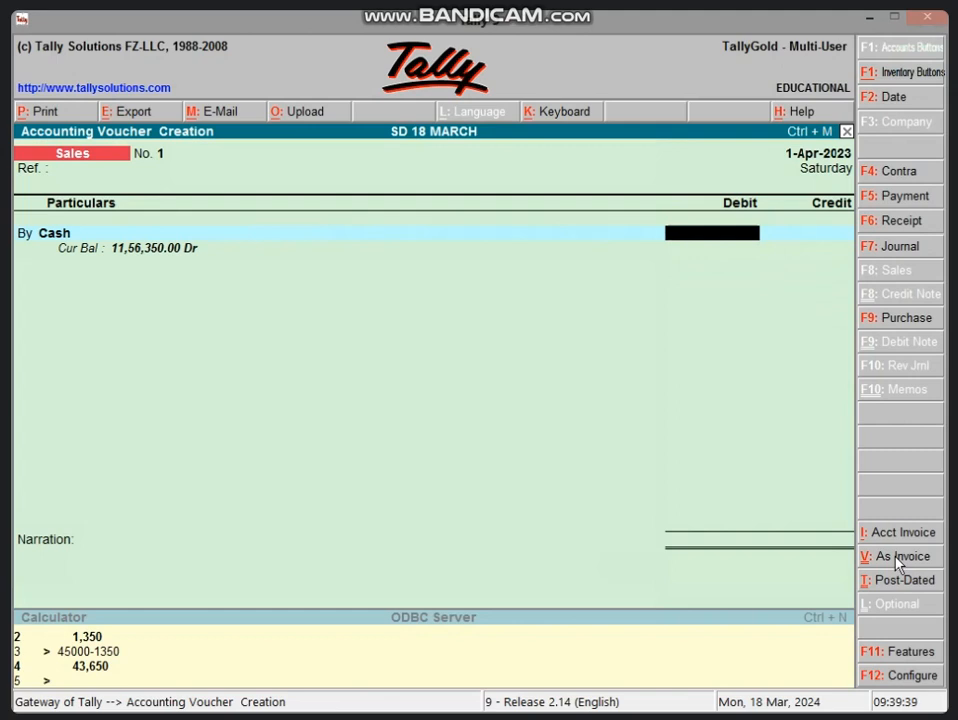
type("1")
key("Return")
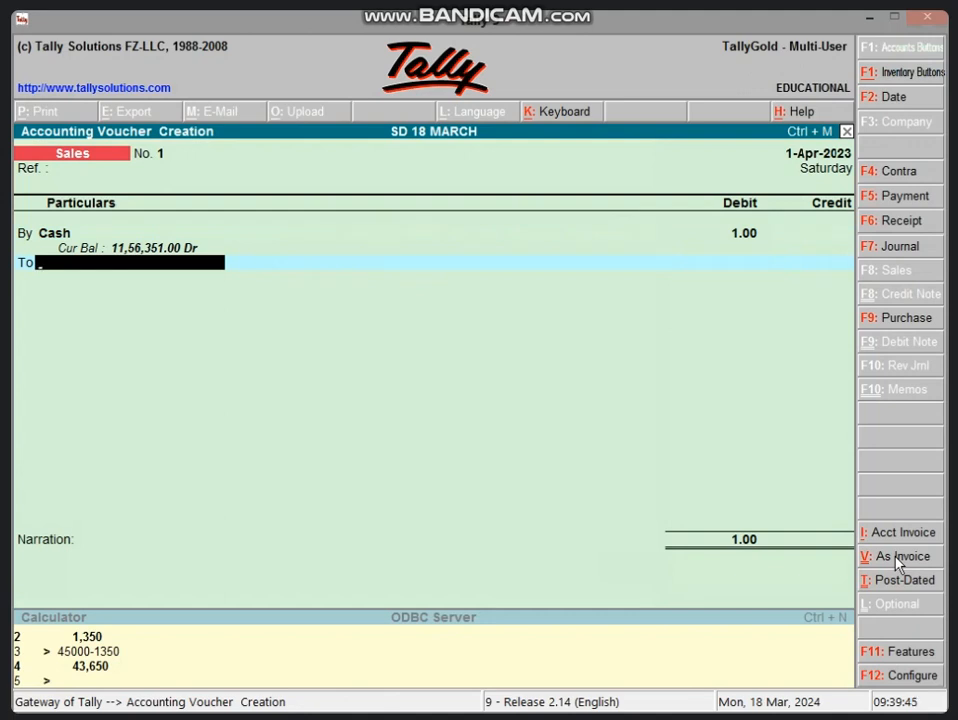
Create a SALES A/C ledger under Sales Accounts from within the voucher, with inventory values affected, as the credited account.
key("alt+c")
type("SAL")
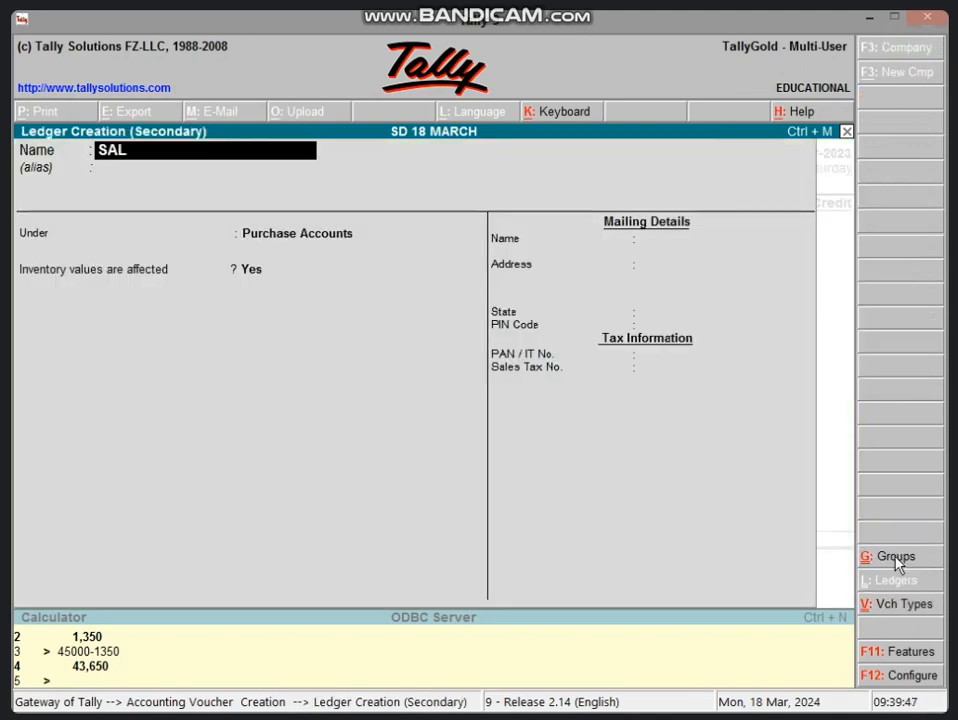
type("ES A/C")
key("Return")
key("Return")
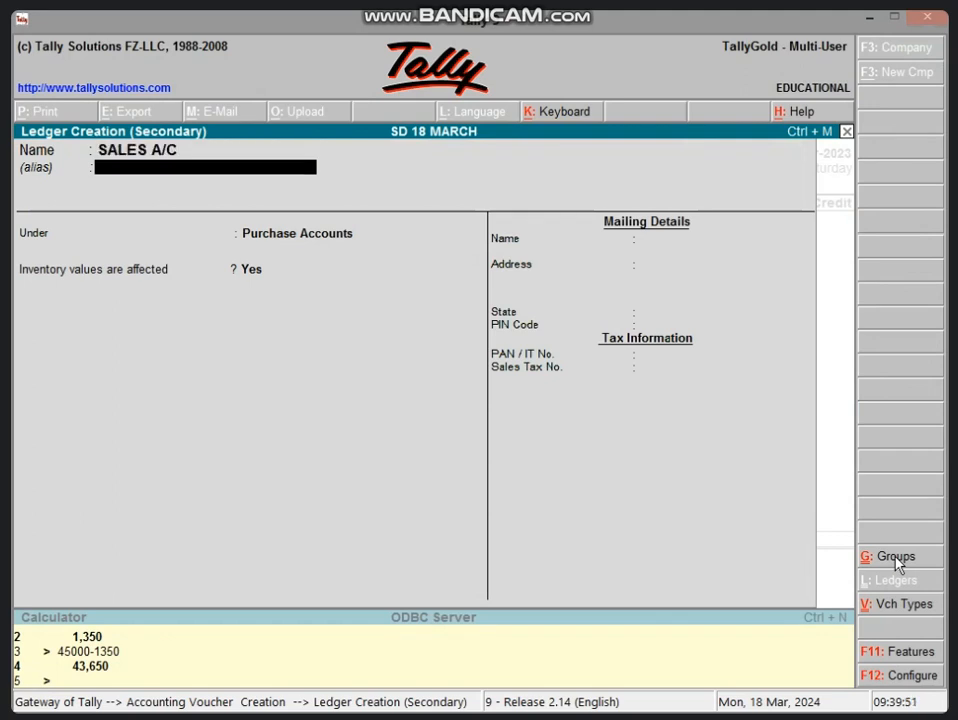
type("SA")
key("Return")
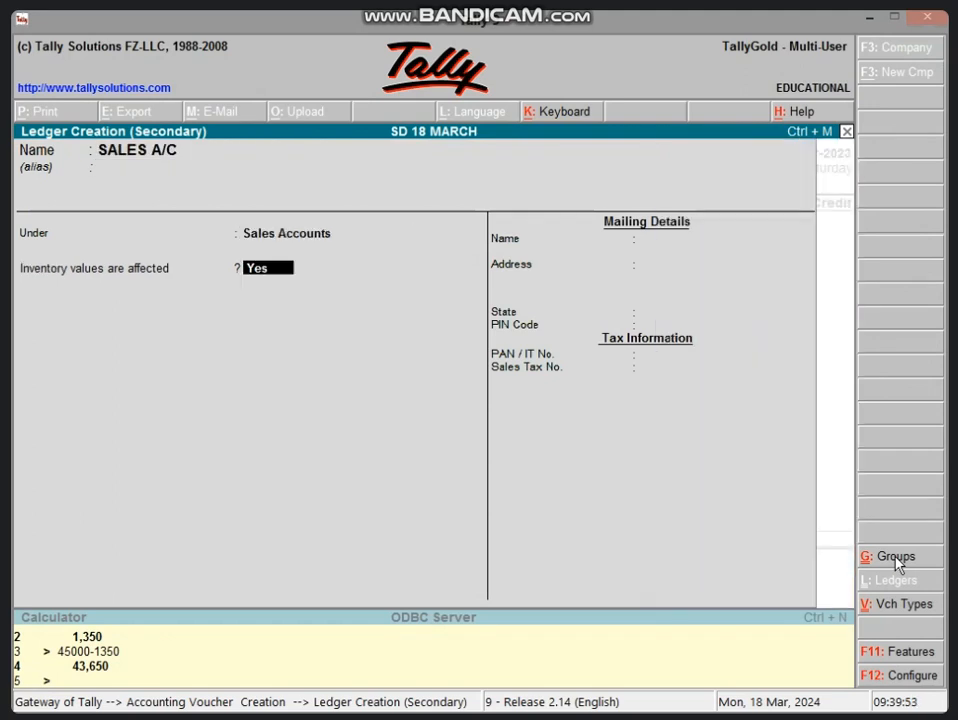
key("Return")
key("Return")
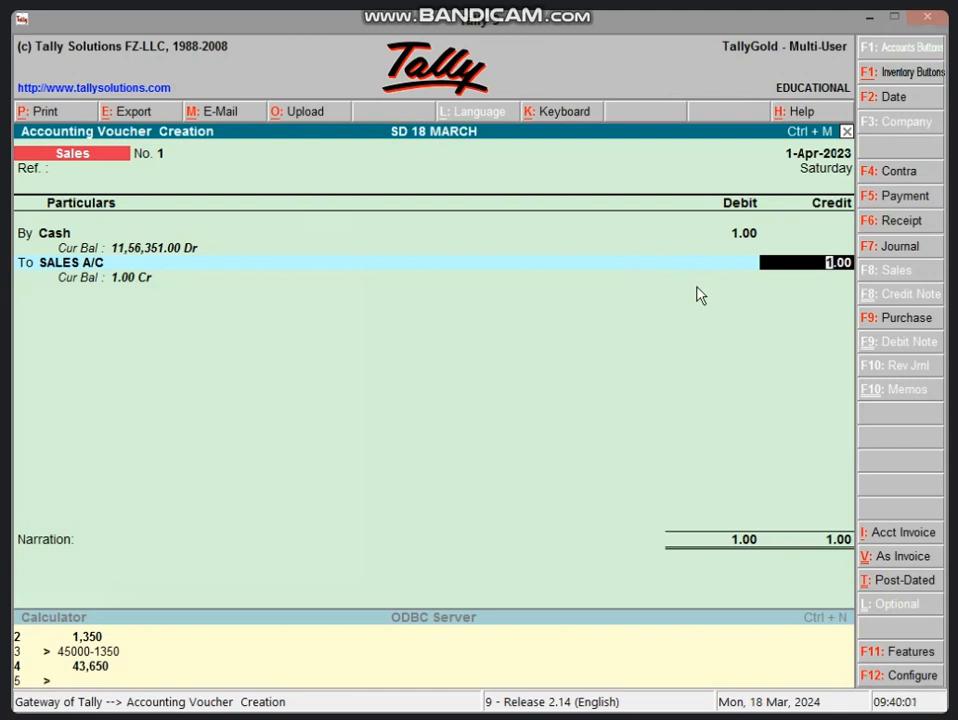
Calculate the 3% reduction as 60000*3/100 and the net sales amount as 60000-1800 in the built-in calculator.
left_click(390, 644)
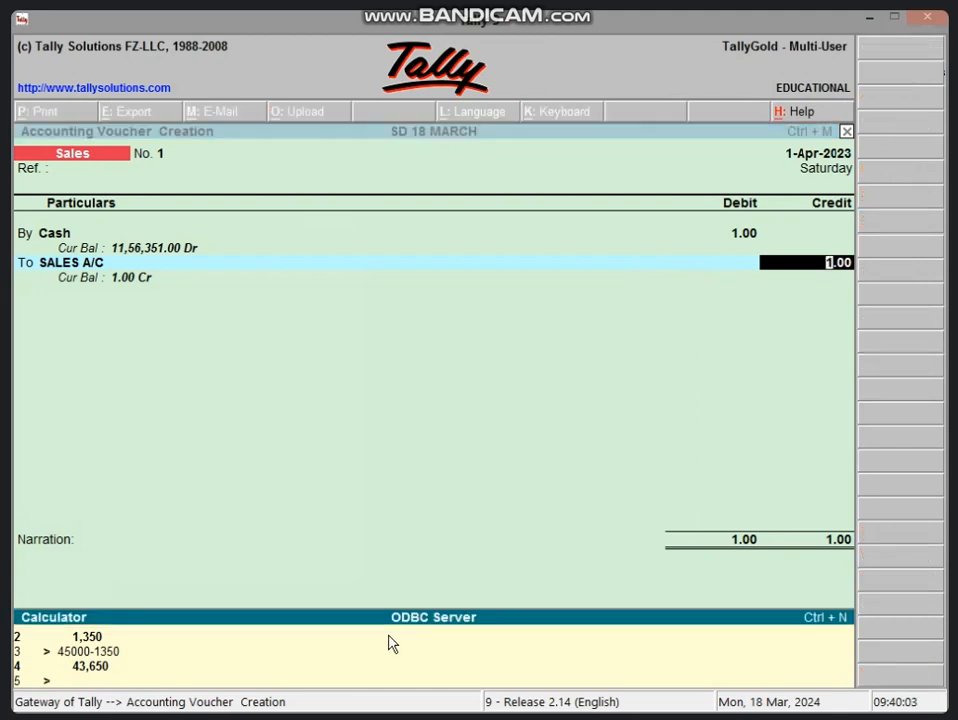
type("60000*3/100")
key("Return")
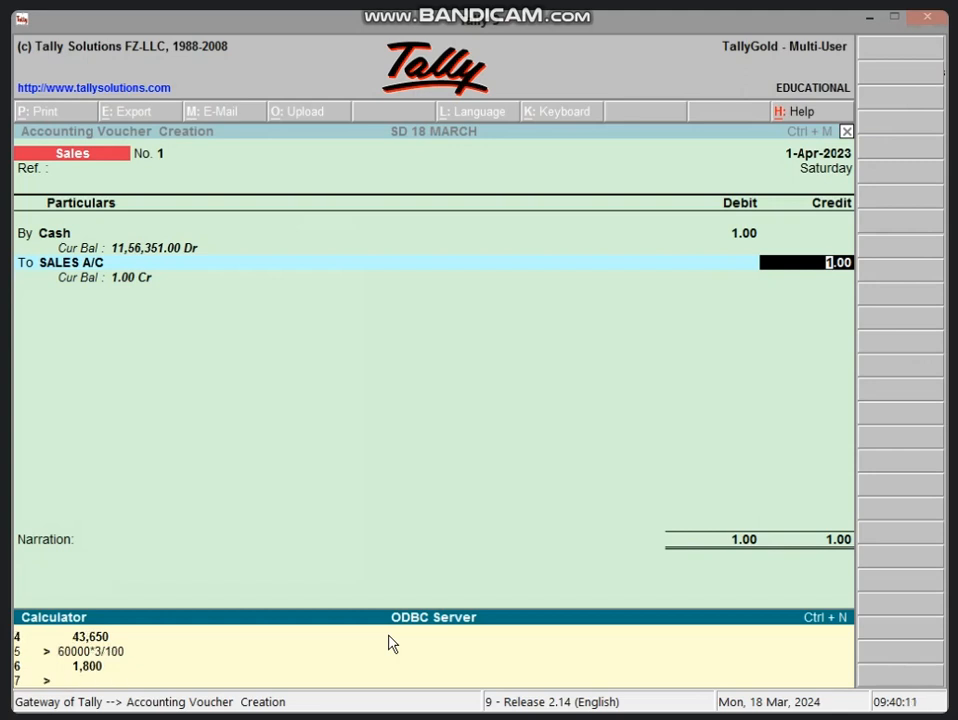
type("60000-1800")
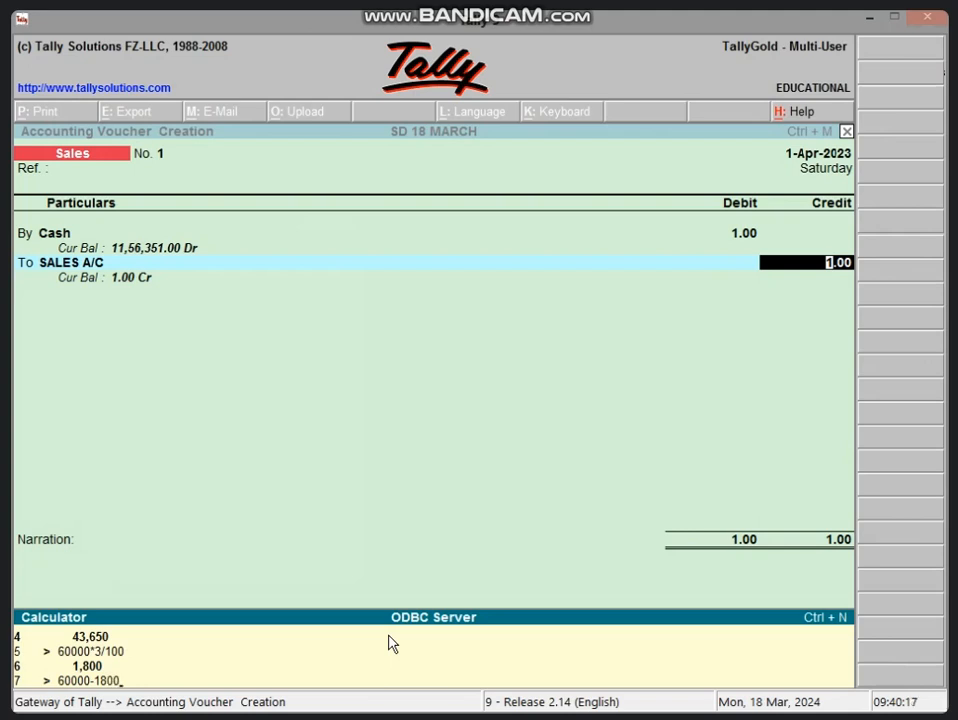
key("Return")
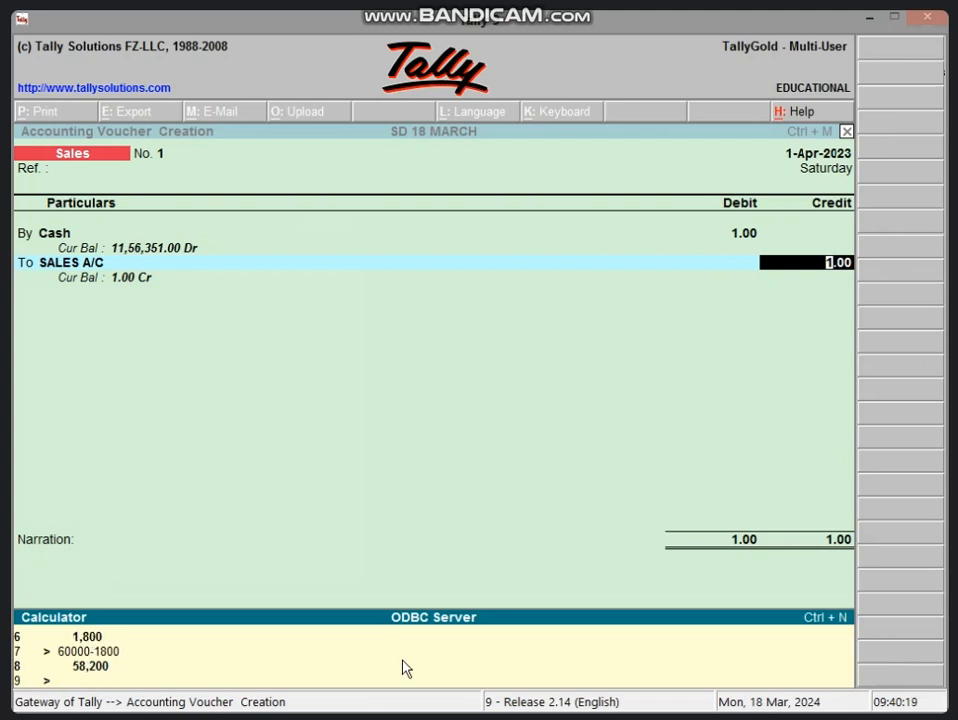
Set the SALES A/C credit amount in the sales voucher to 58200.
left_click(834, 266)
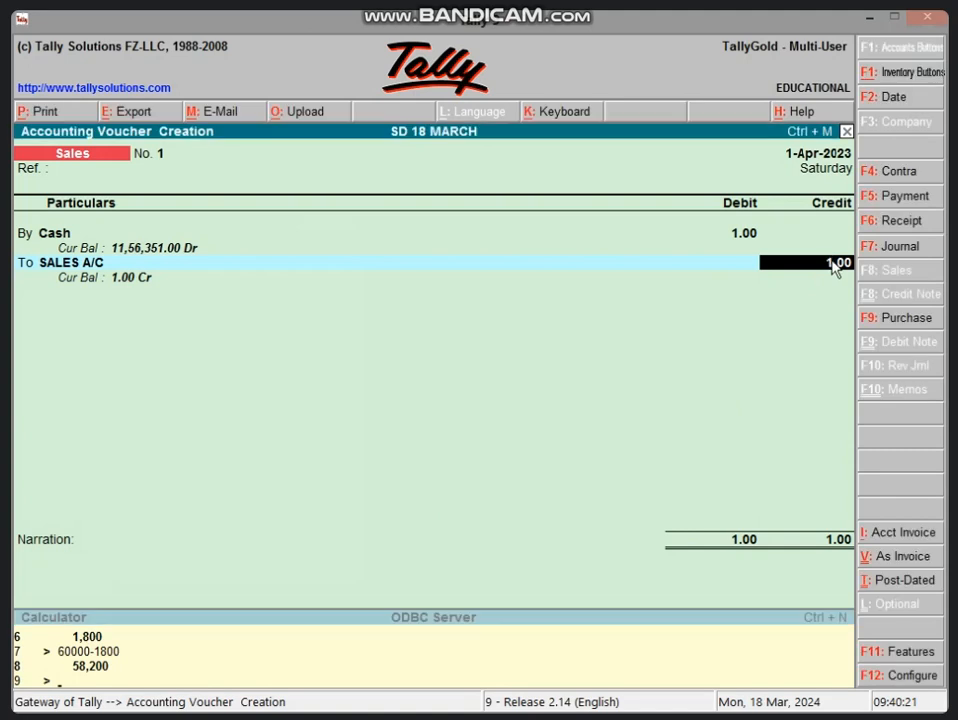
type("58200")
key("Return")
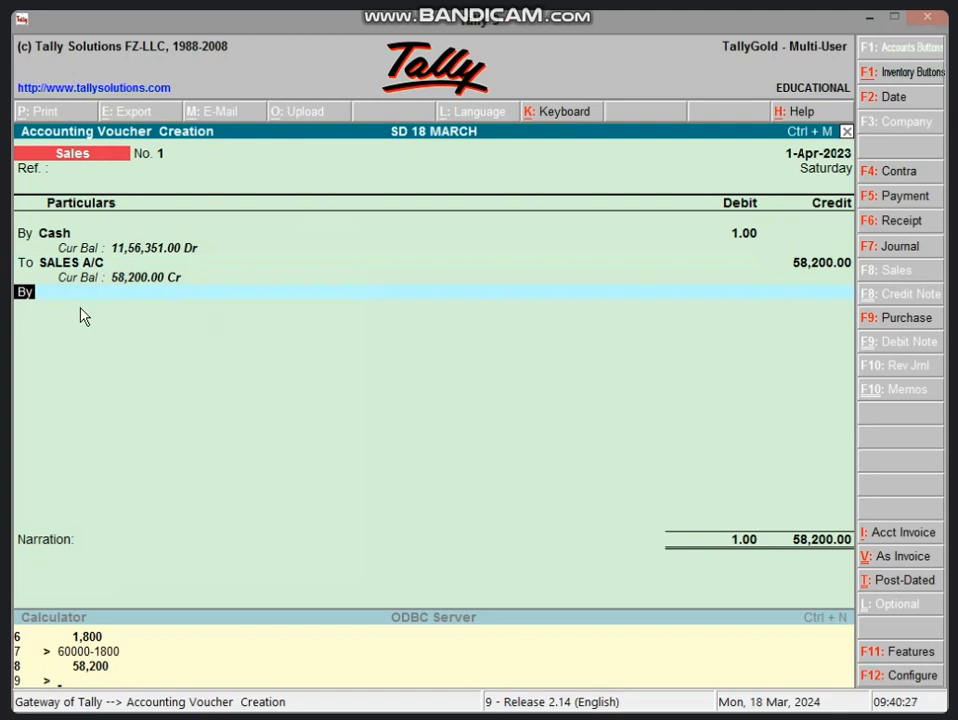
Add a debit line with a new ledger DIS. A/C S created under Indirect Expenses, with inventory values not affected.
key("Return")
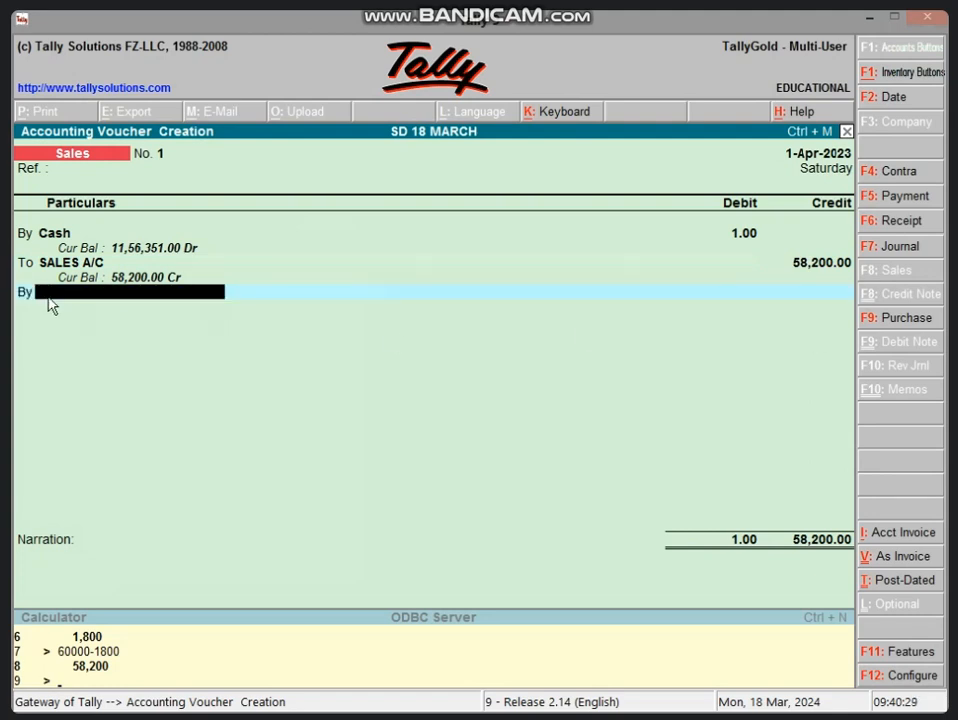
key("alt+c")
type("DIS")
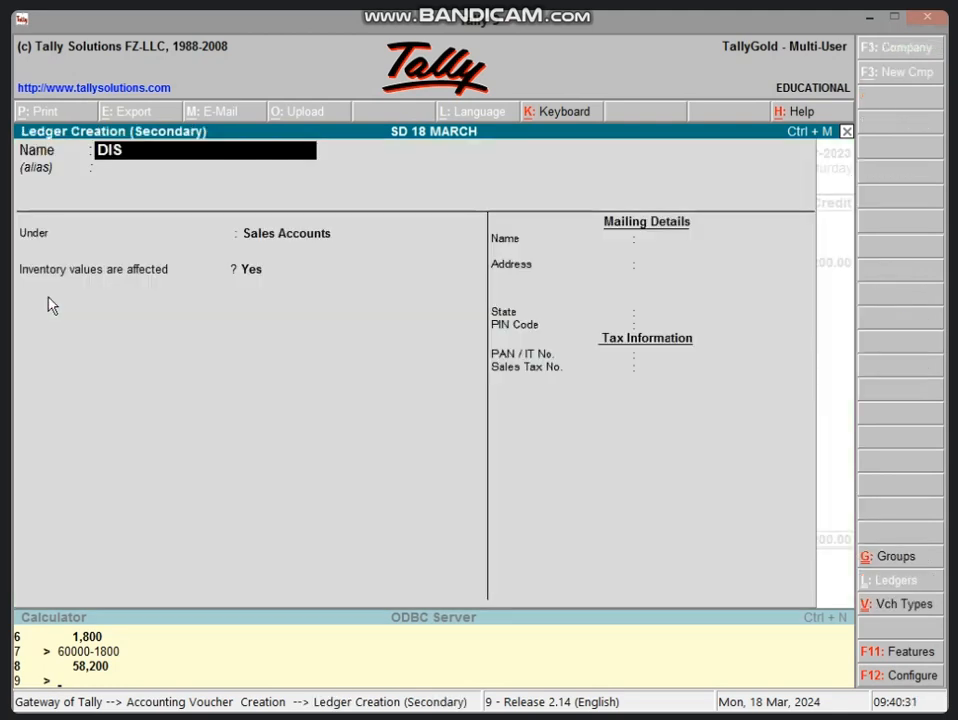
type(". A/C S")
key("Return")
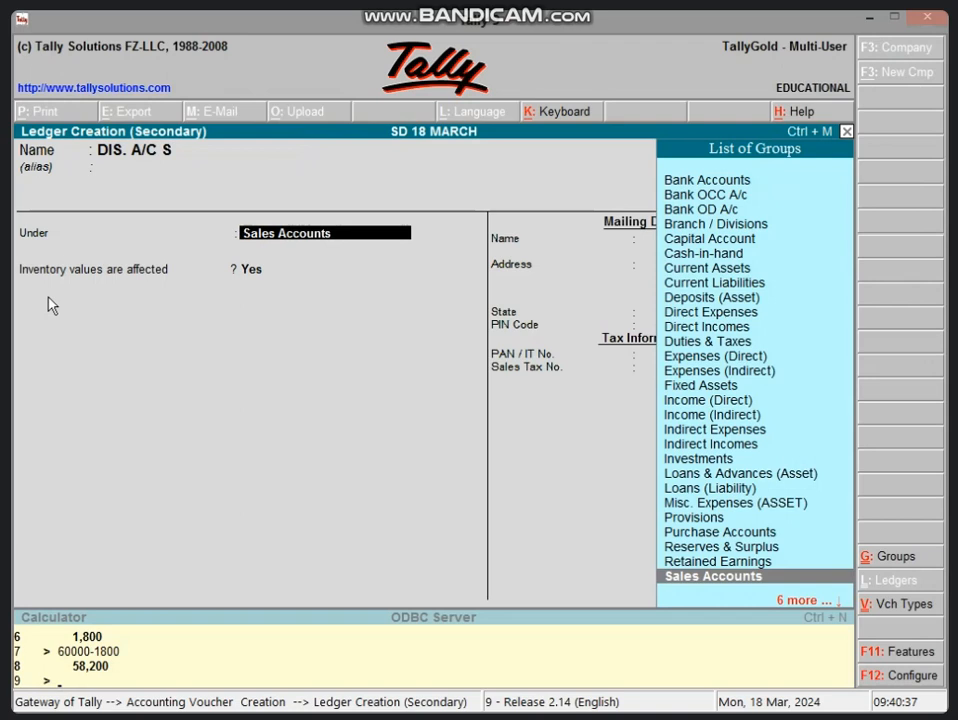
type("IN")
key("Down")
key("Down")
key("Down")
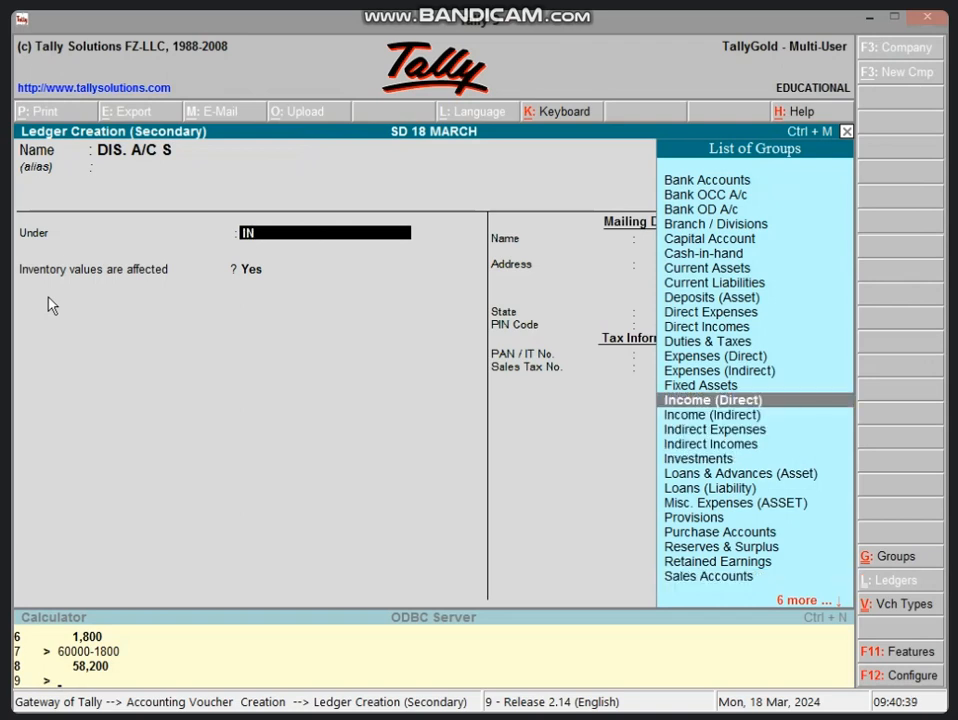
key("Return")
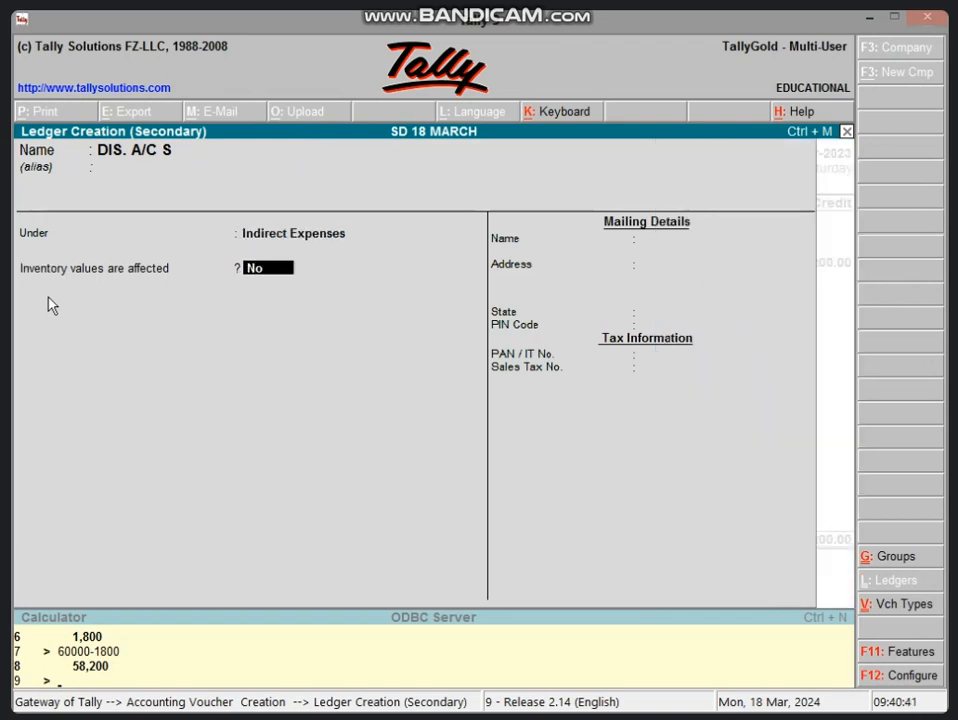
key("Return")
key("Return")
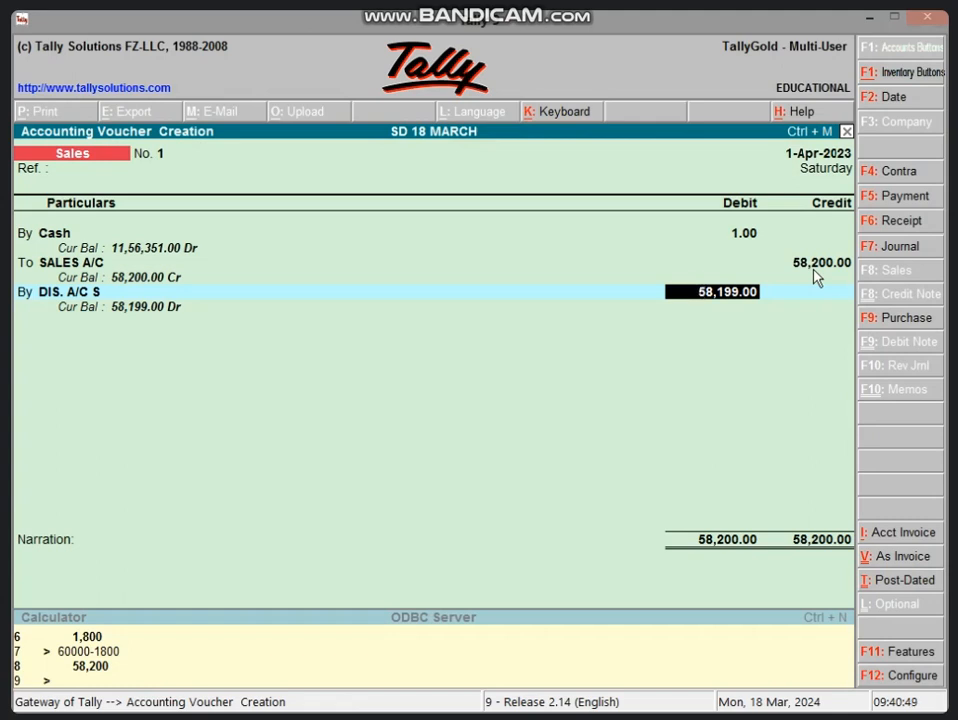
Calculate the 6% discount as 58200*6/100 and the cash received as 58200-3492 in the built-in calculator.
left_click(303, 667)
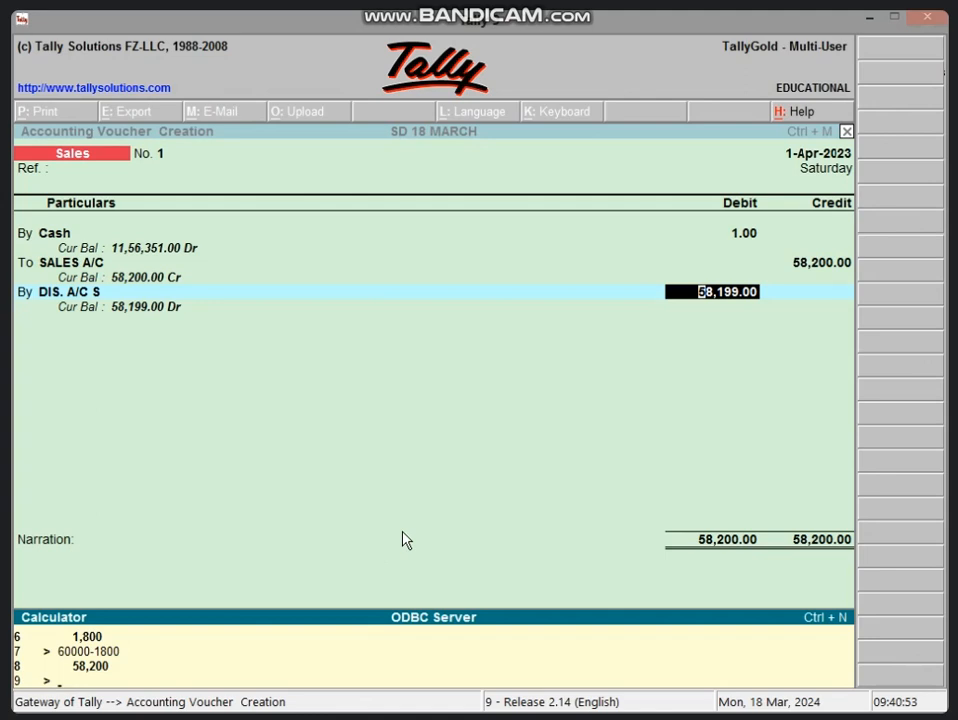
type("58200*6/100")
key("Return")
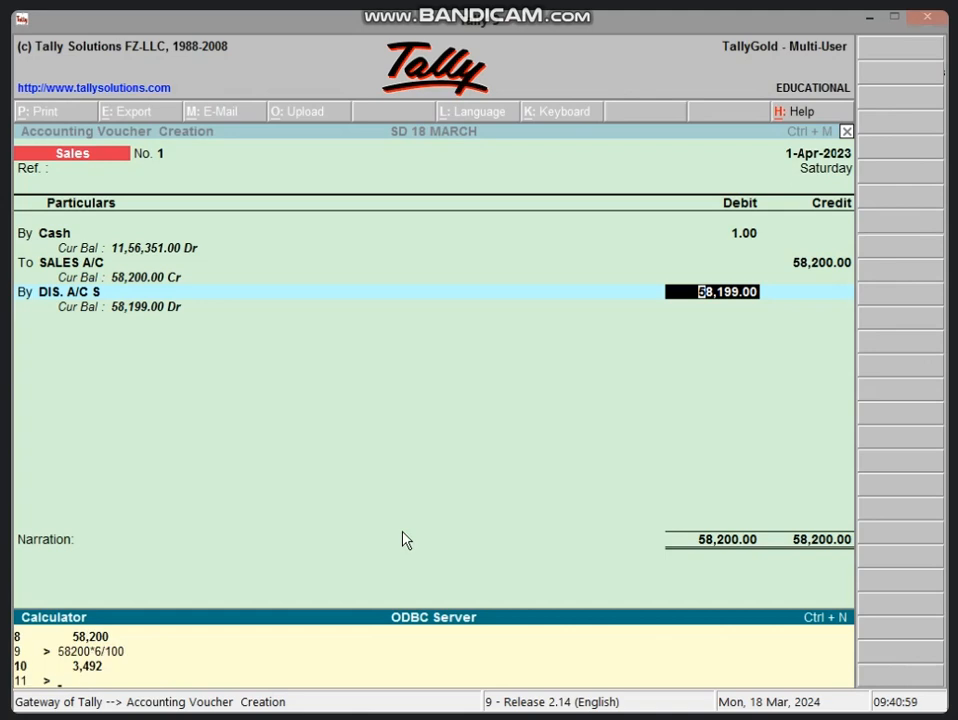
type("8")
key("BackSpace")
type("58200-3492")
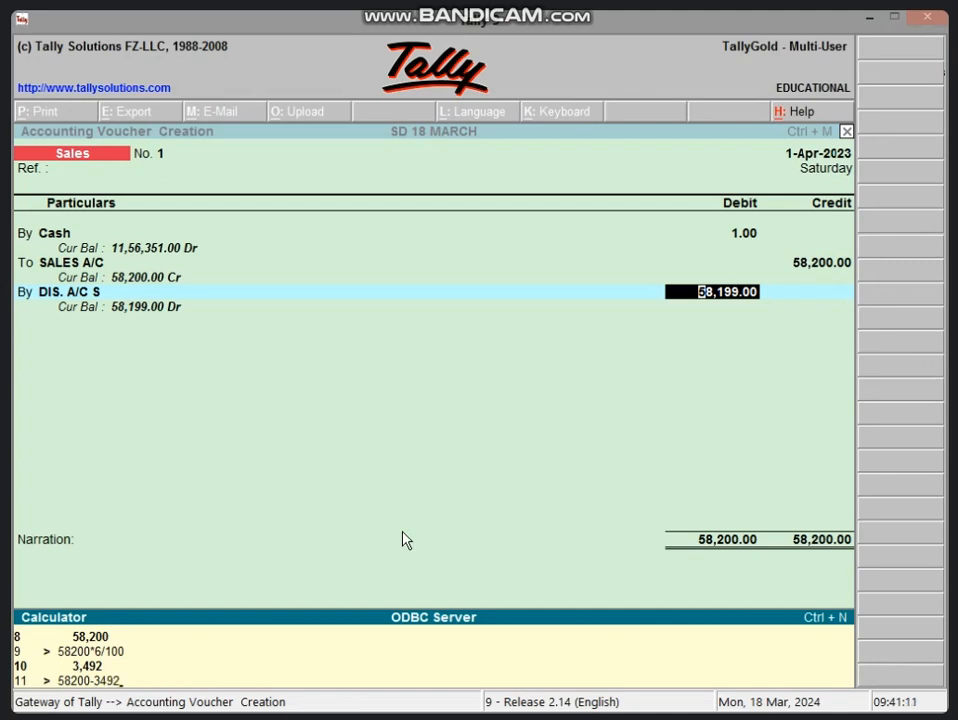
key("Return")
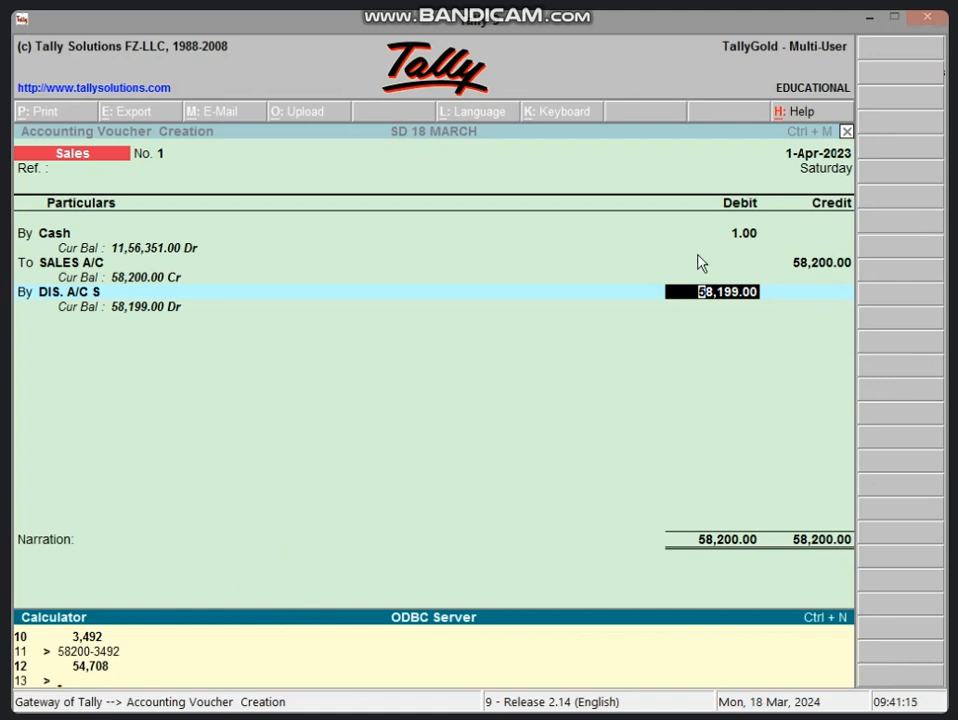
Set the Cash debit amount to 54,708 and leave the inventory allocations for SALES A/C empty.
left_click(746, 240)
left_click(745, 234)
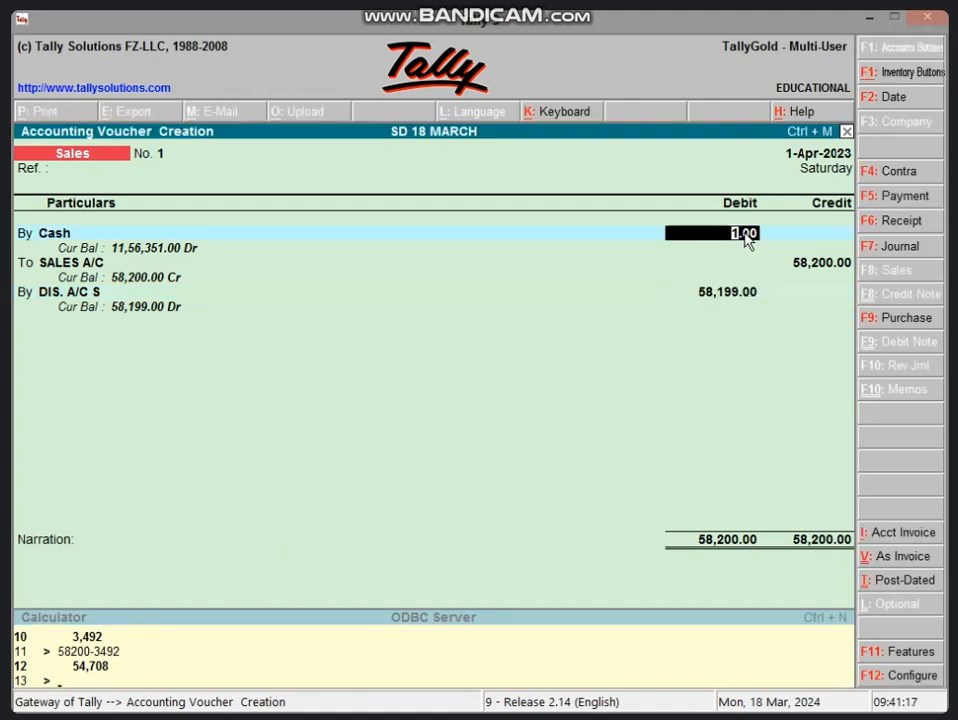
type("54,708")
key("Return")
key("Return")
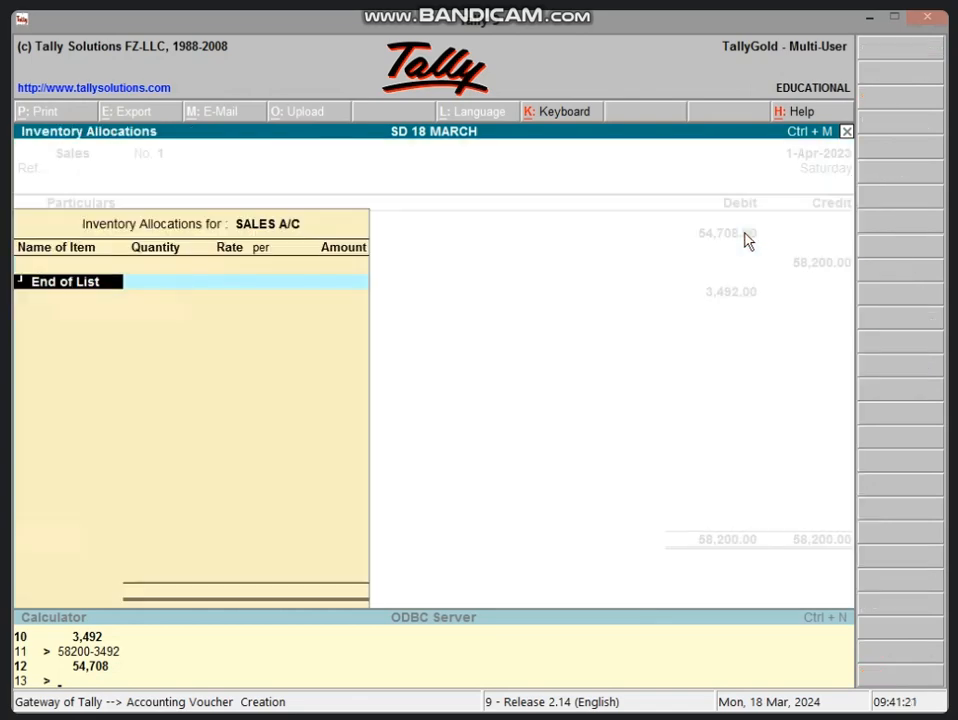
key("Return")
key("Return")
key("Return")
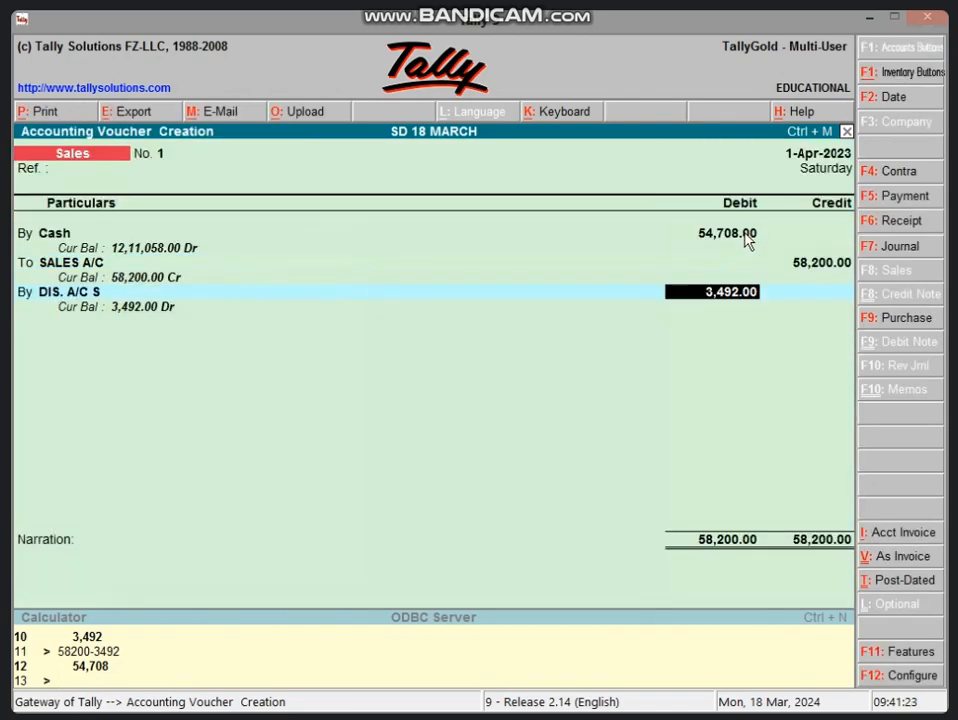
Accept 3,492 as the DIS. A/C S debit and save the sales voucher without a narration.
key("Return")
key("Return")
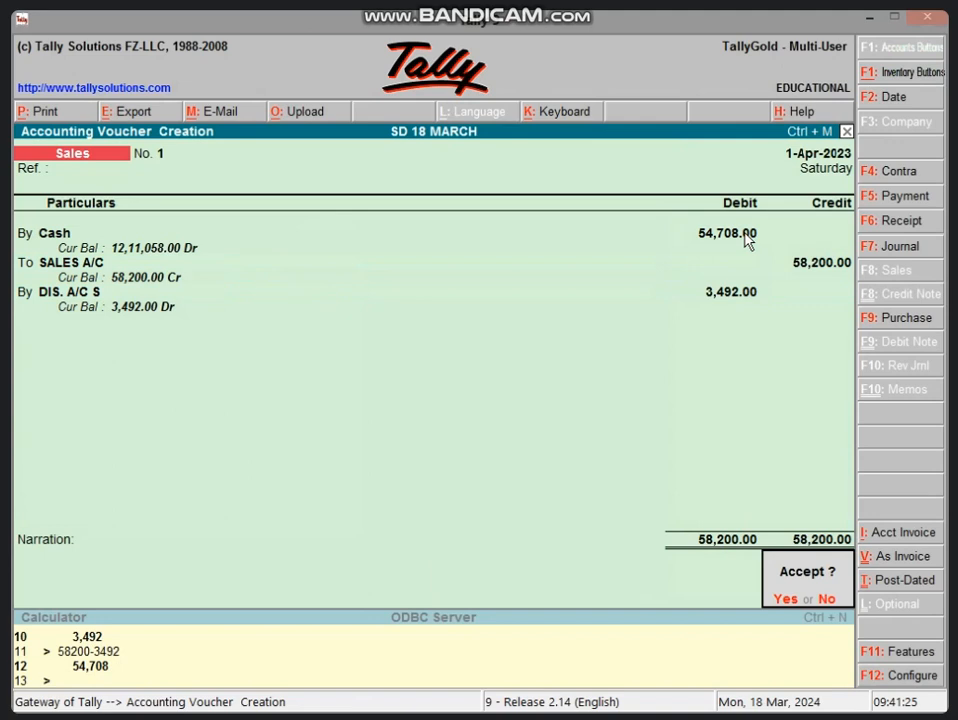
key("Return")
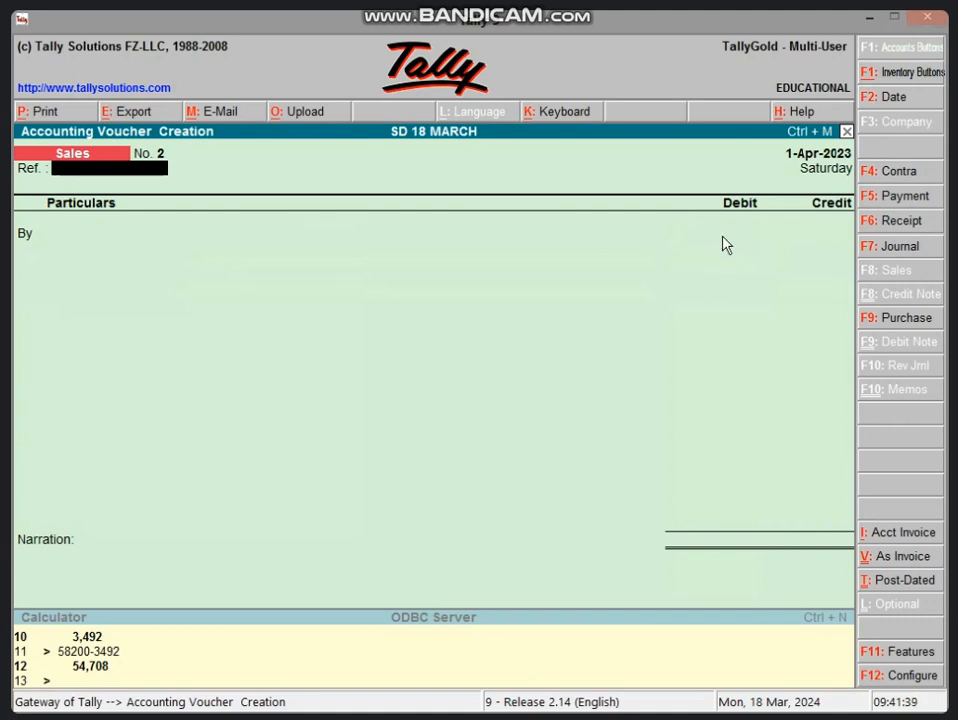
Start a payment voucher and begin a new ledger named WAGES A/C for its first debit line.
left_click(903, 199)
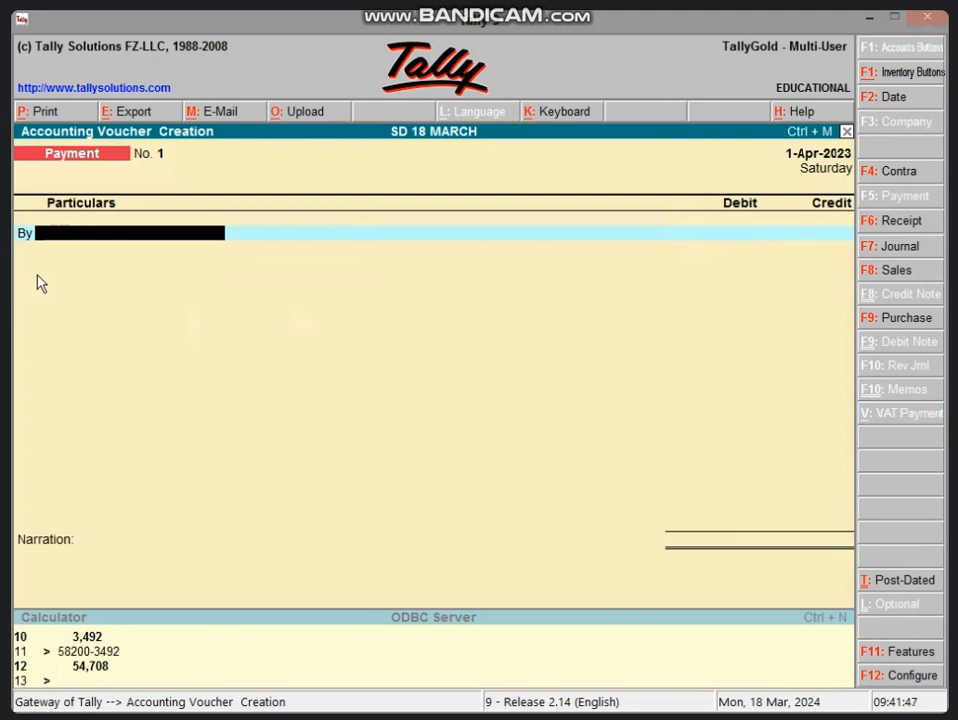
key("alt+c")
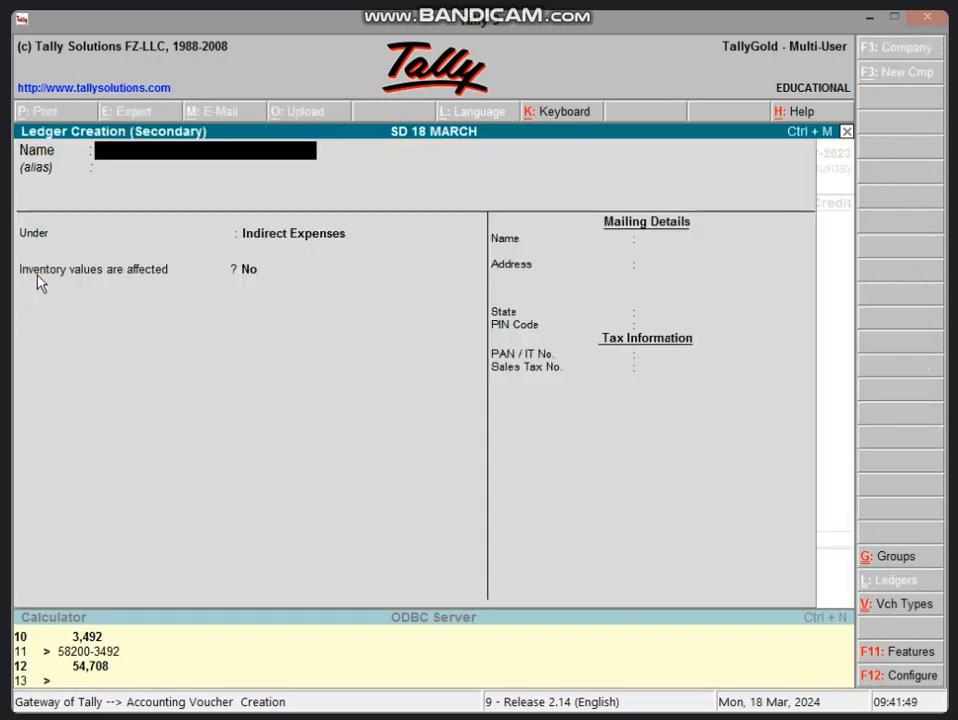
type("W")
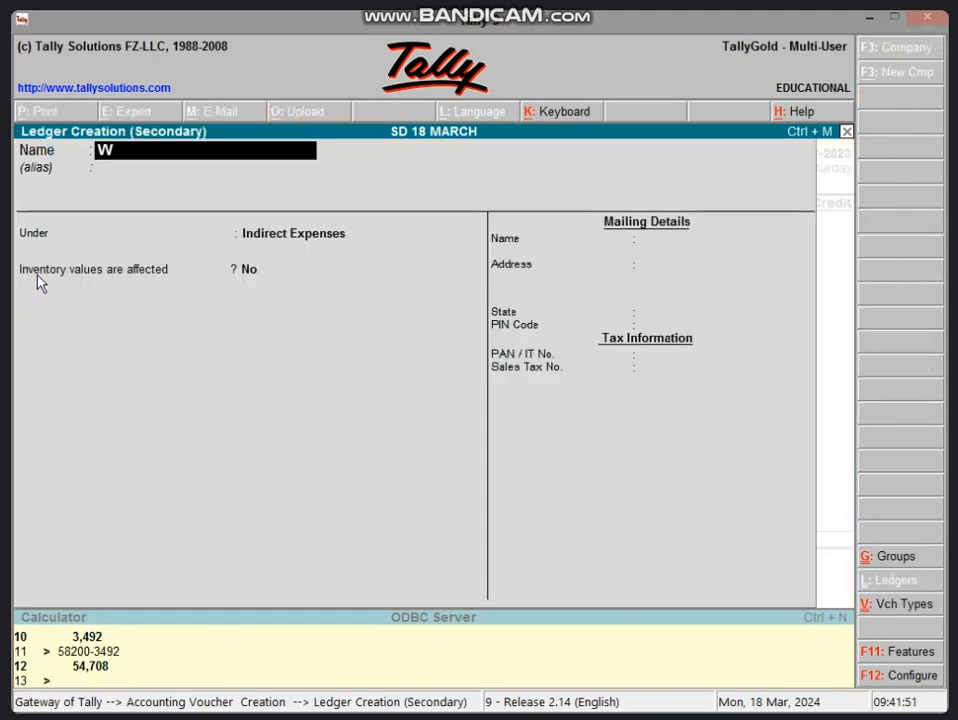
type("AGES A\\C")
key("BackSpace")
key("BackSpace")
type("/C")
key("Return")
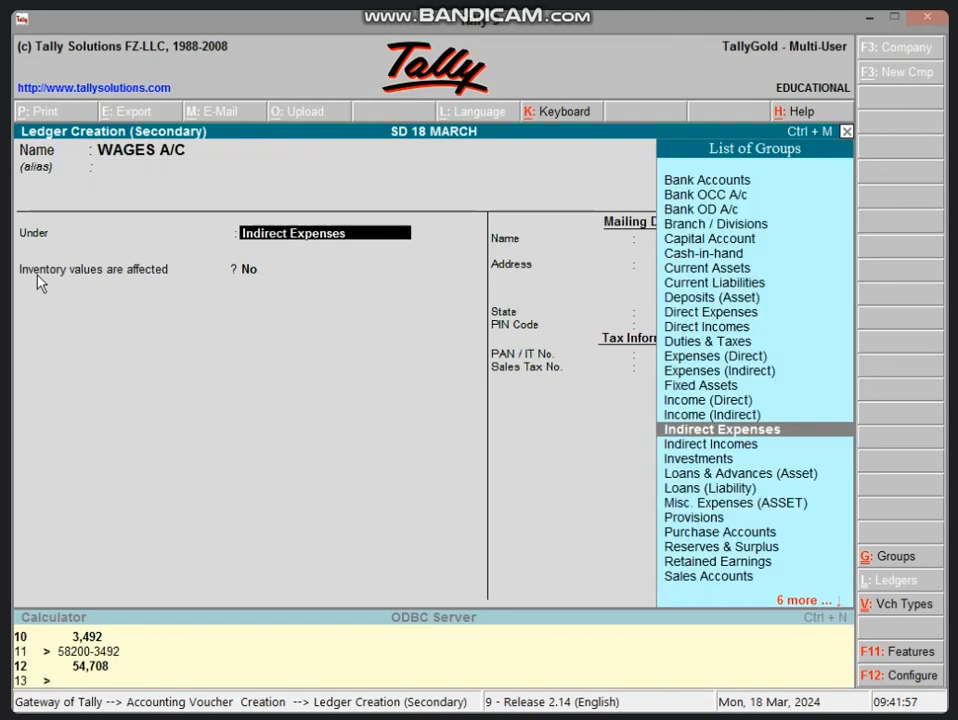
Save WAGES A/C under Direct Expenses with inventory values not affected, and debit it 2,000.
type("D")
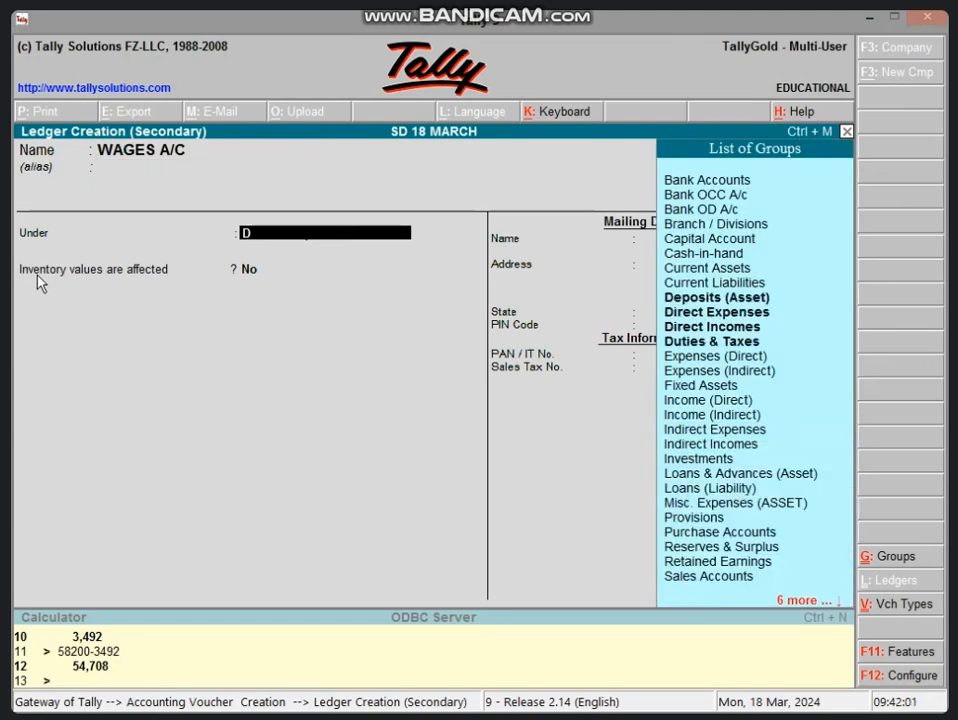
type("i")
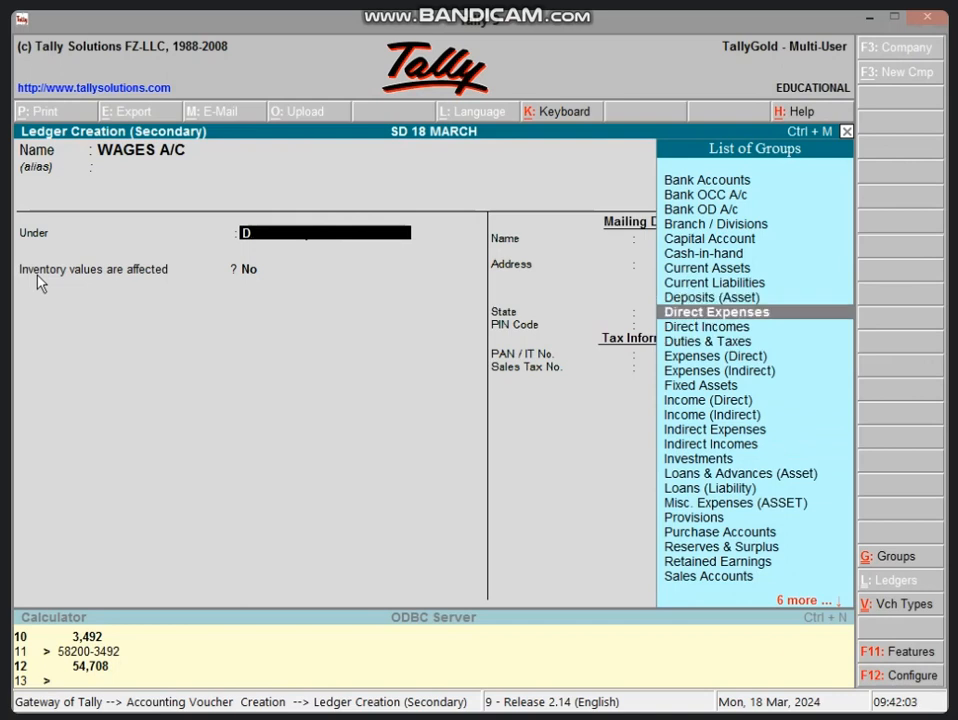
key("Return")
key("Return")
key("Return")
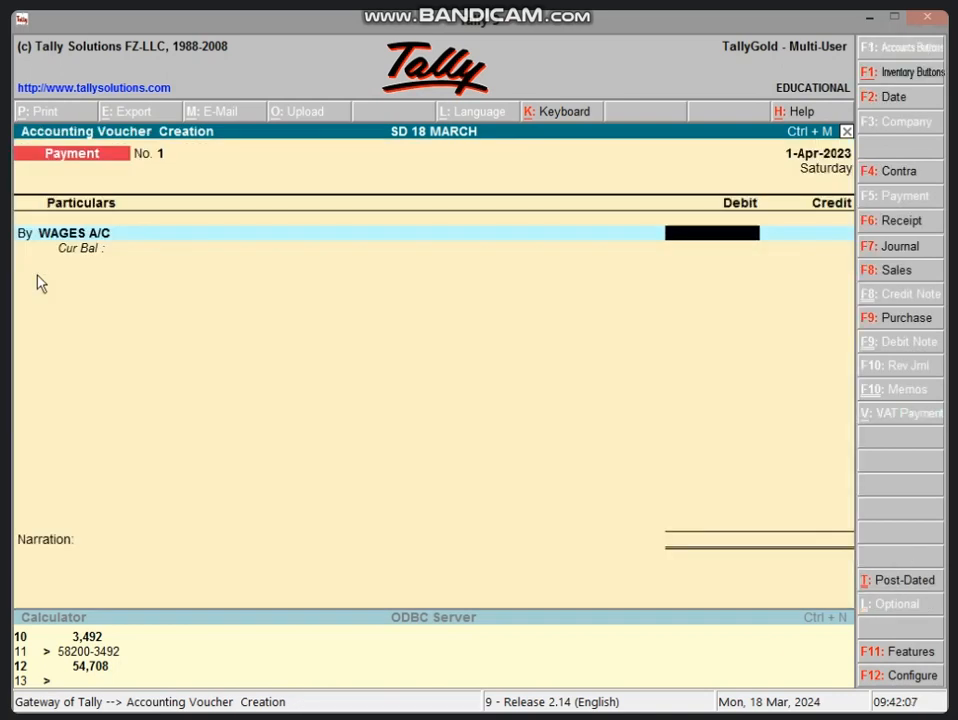
type("2000")
key("Return")
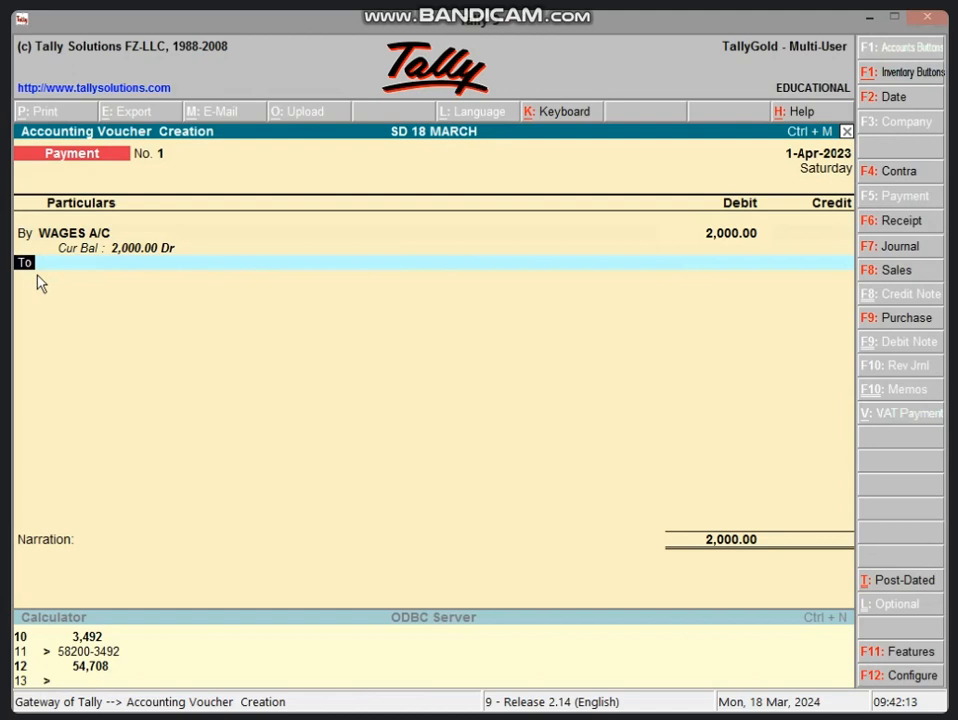
Add a second debit line to the payment voucher and begin a new ledger named SALARY A/C for it.
key("b")
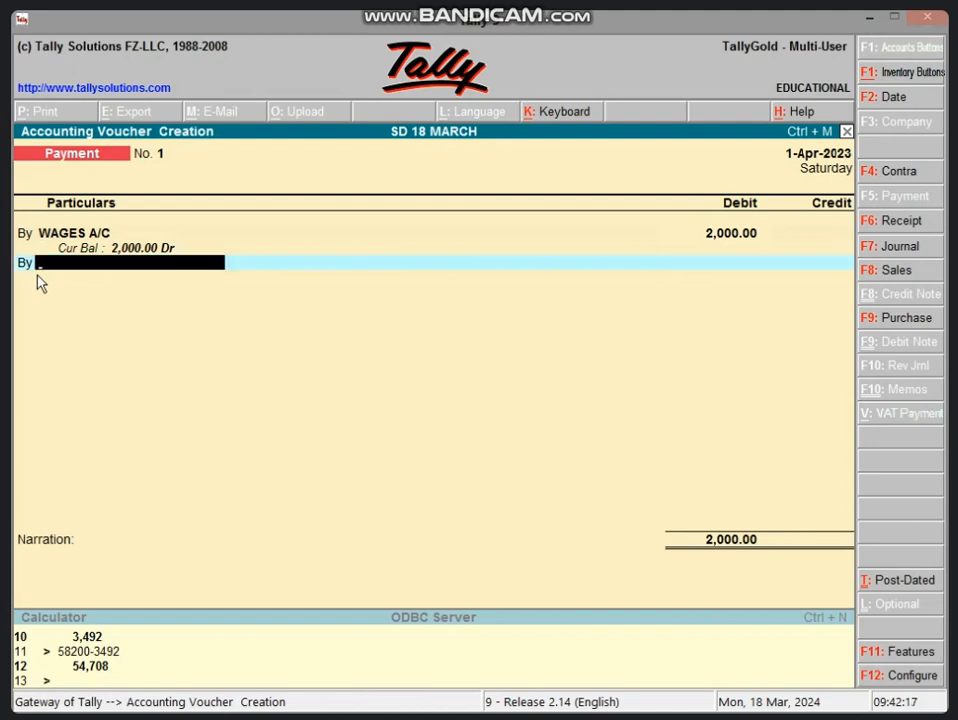
key("alt+c")
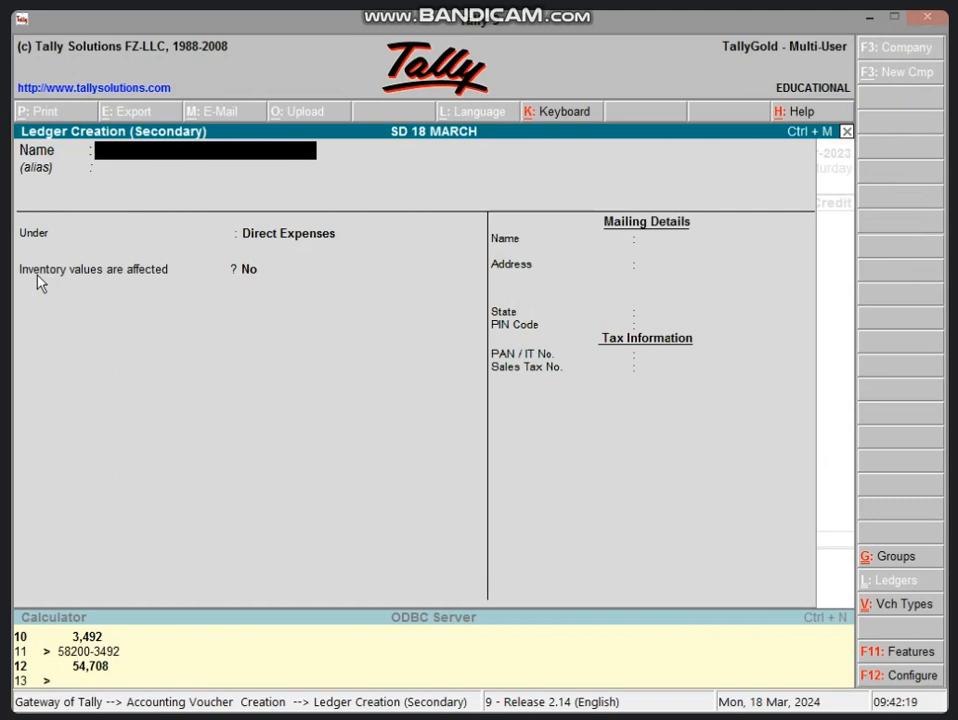
type("SALARY A/C")
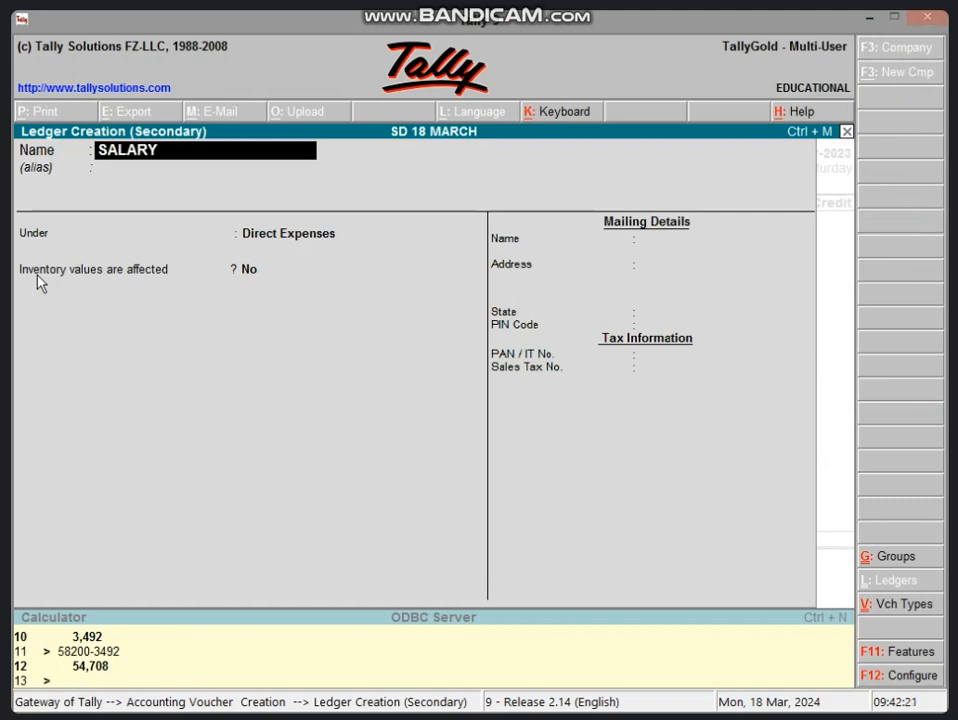
key("Return")
key("Return")
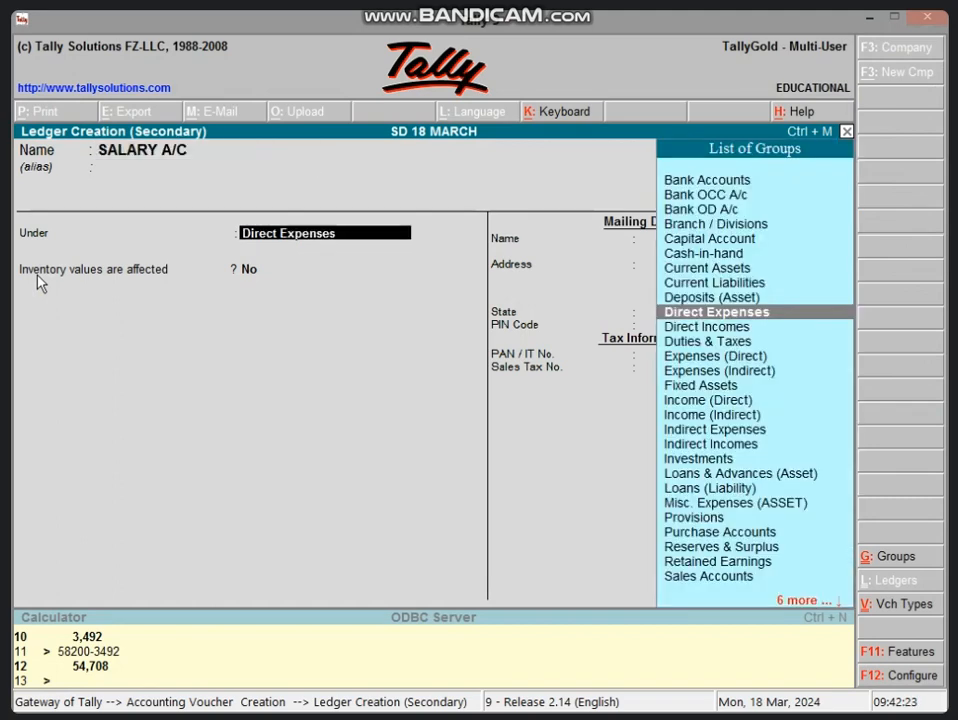
Save SALARY A/C under Indirect Expenses with inventory values not affected, and debit it 4,000.
type("I")
key("Down")
key("Down")
key("Down")
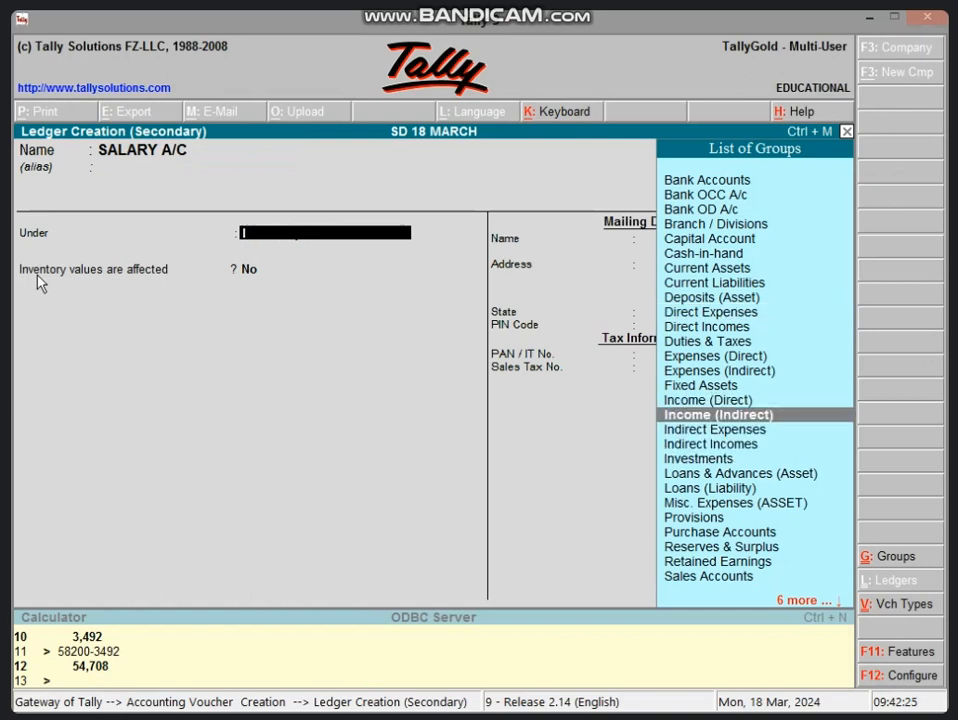
key("Return")
key("Return")
key("Return")
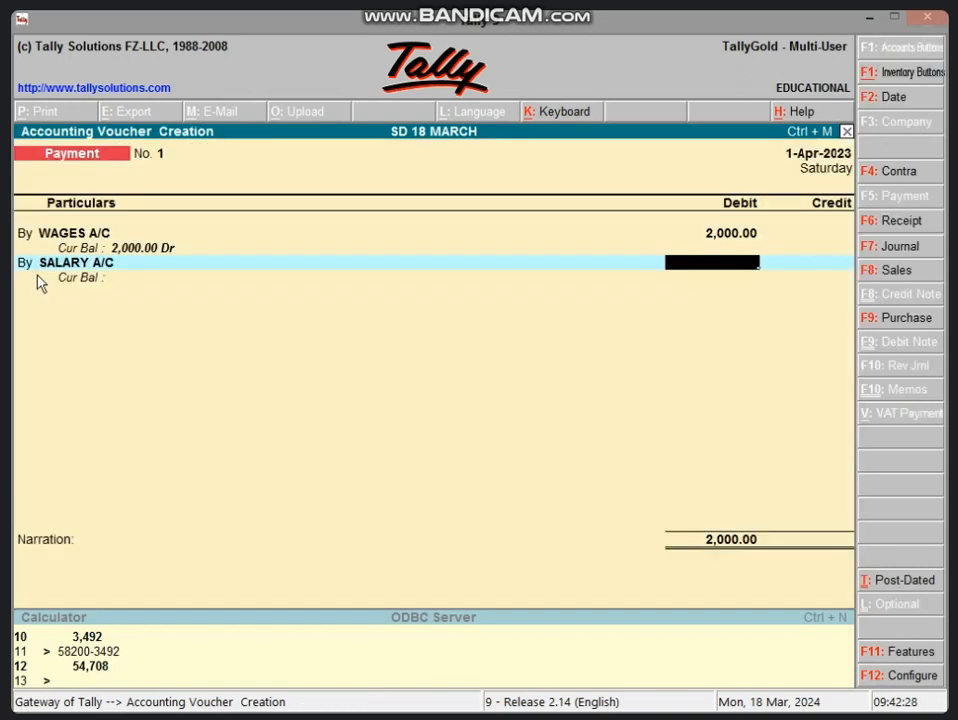
type("4000")
Add a third debit line to the payment voucher and begin a new ledger named BONUS A/C for it.
key("Return")
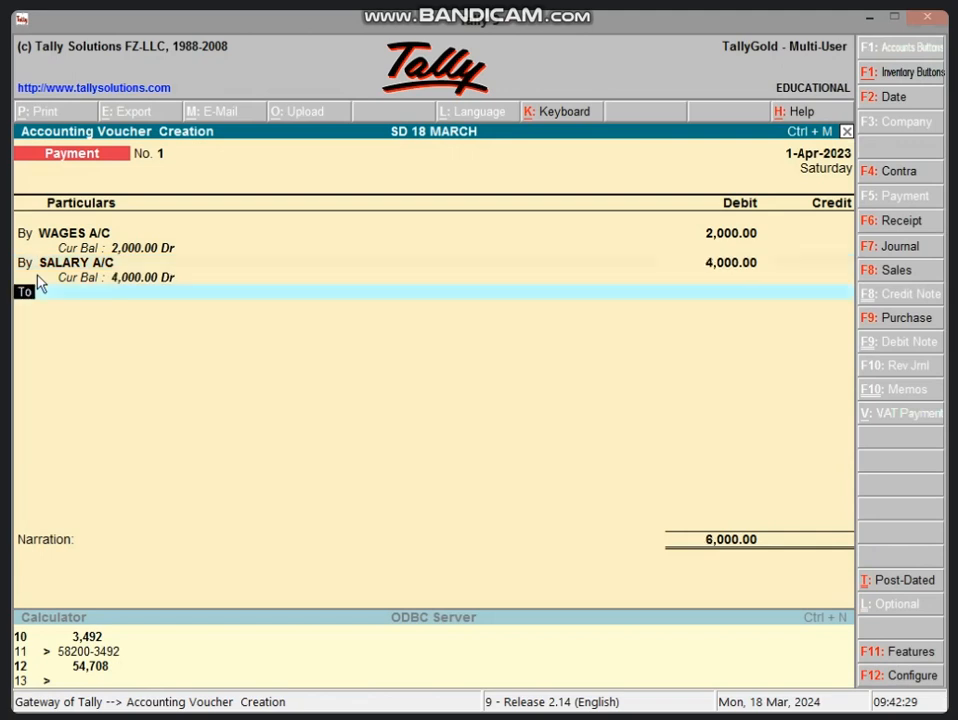
type("b")
key("Return")
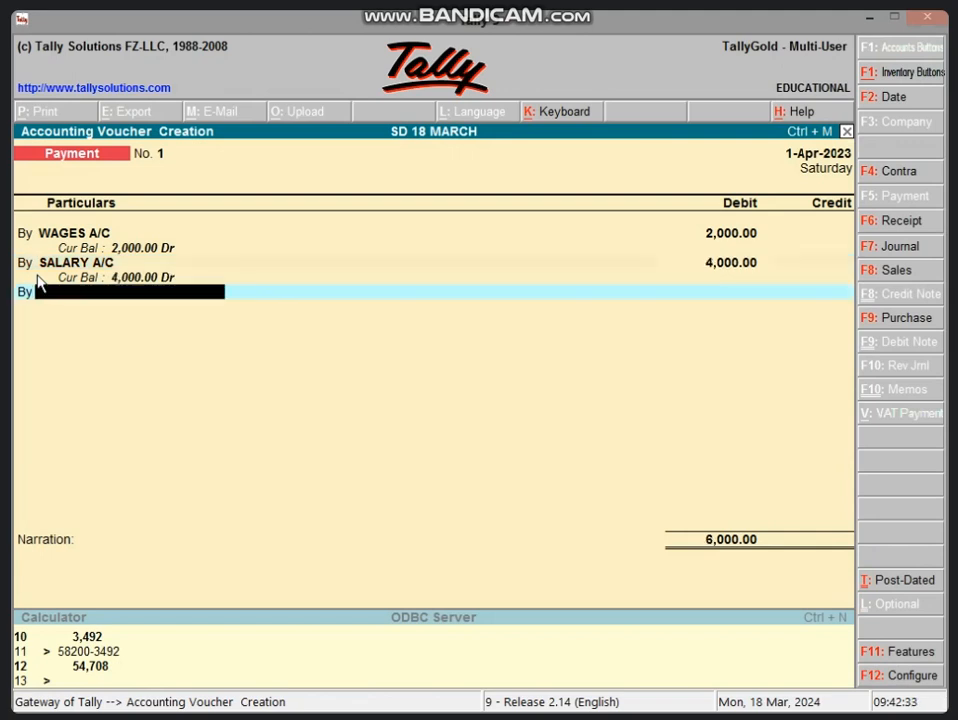
key("alt+c")
type("BO")
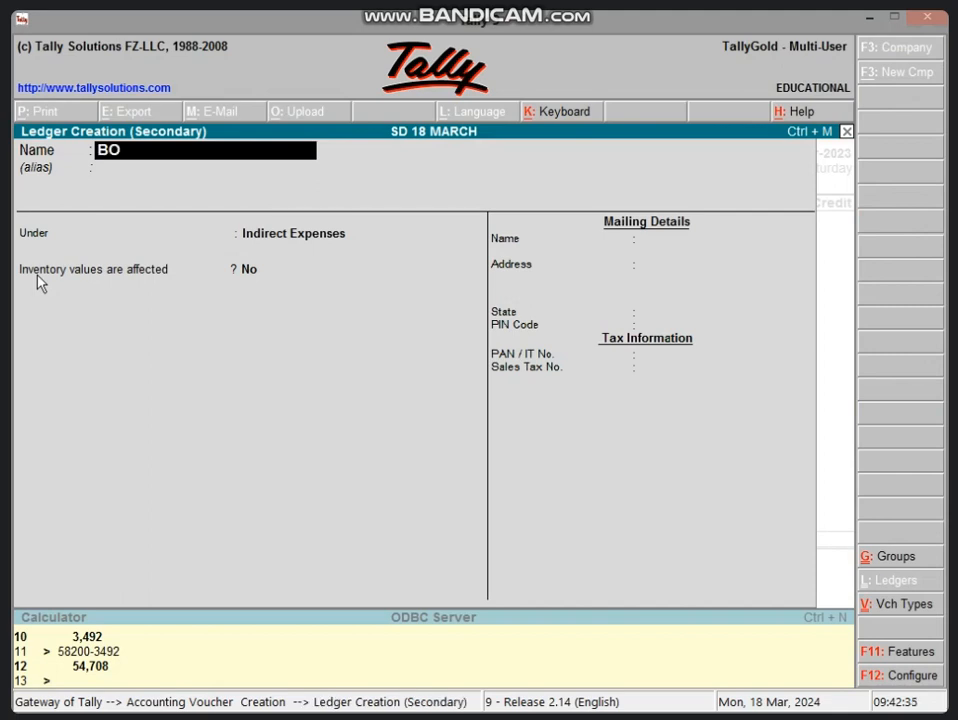
type("NUS A\\")
type("C")
key("BackSpace")
key("BackSpace")
type("/C")
Save BONUS A/C under Indirect Expenses with inventory values not affected, and debit it 6,000.
key("Return")
key("Return")
key("Return")
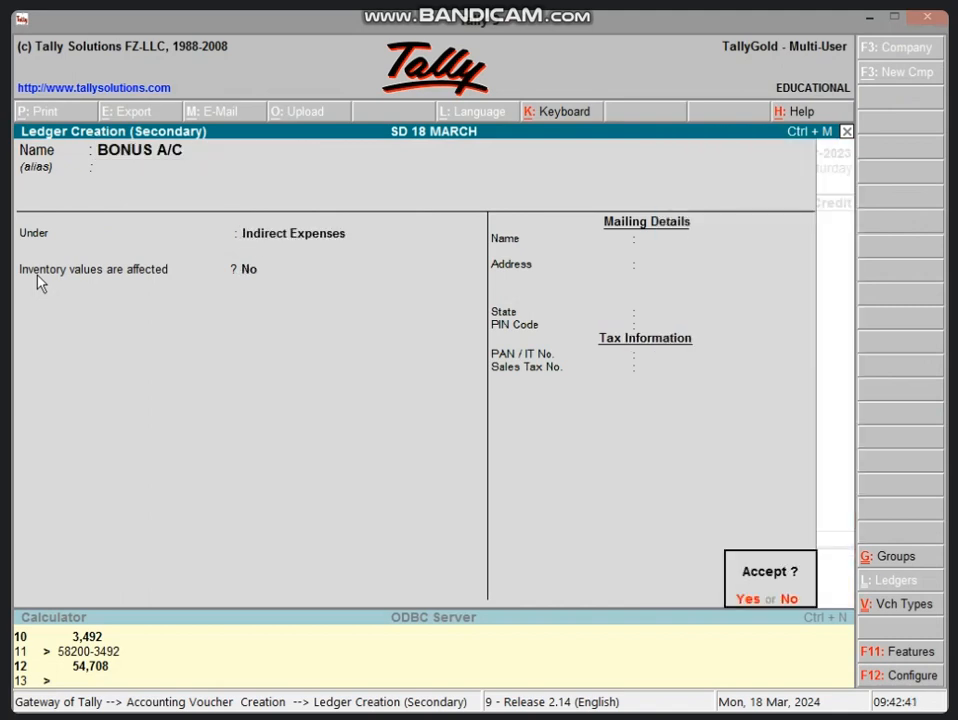
key("Return")
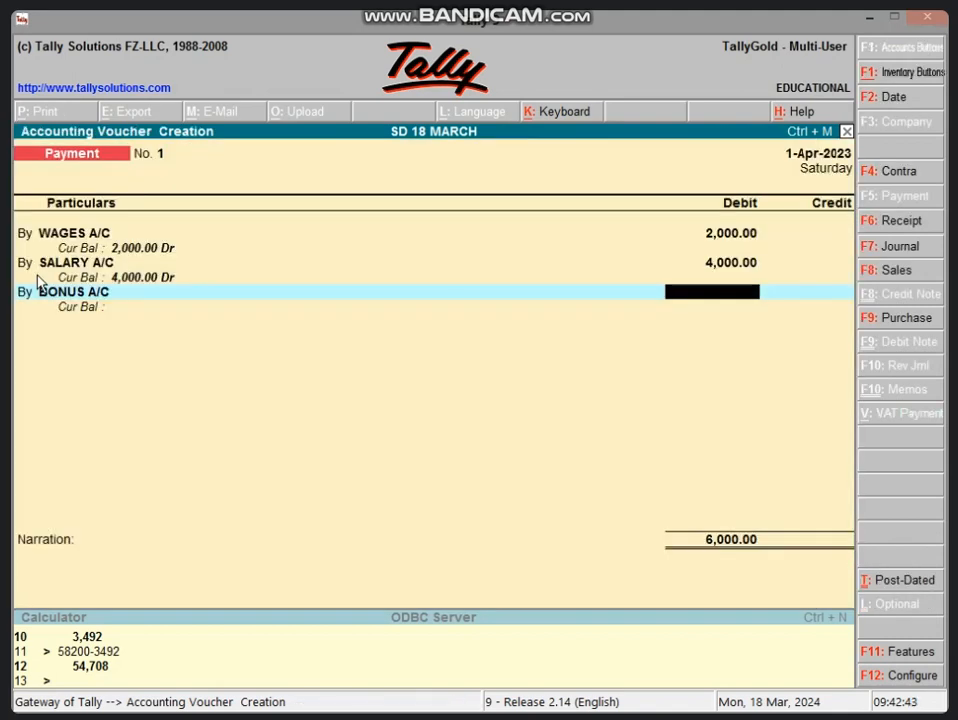
type("6000")
key("Return")
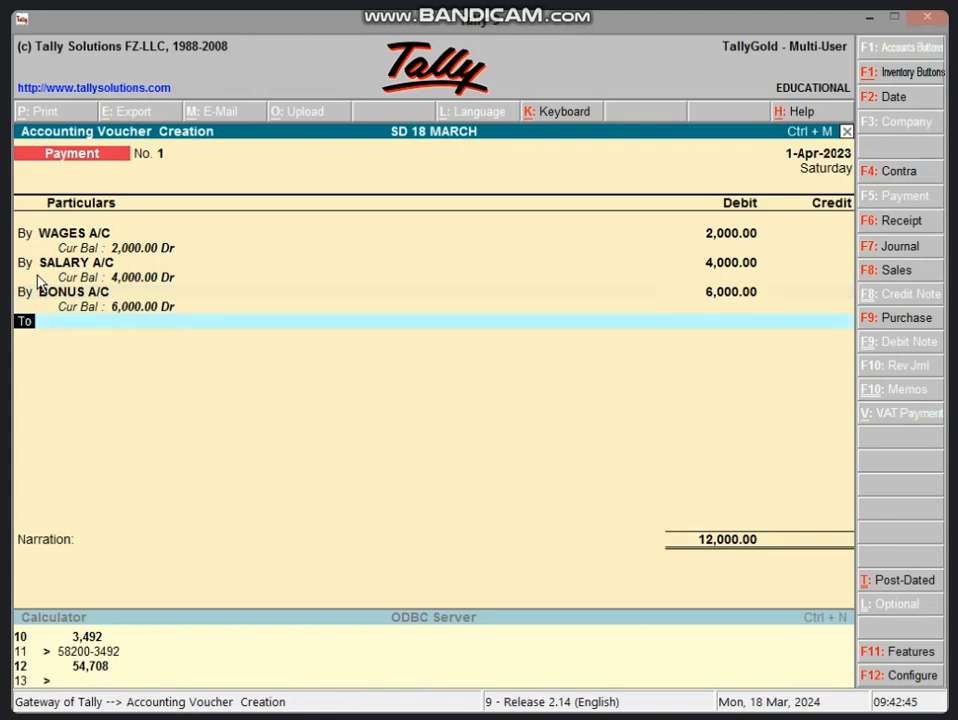
Add a fourth debit line to the payment voucher and begin a new ledger named CARRIAGE INWARD A/C for it.
type("b")
key("Return")
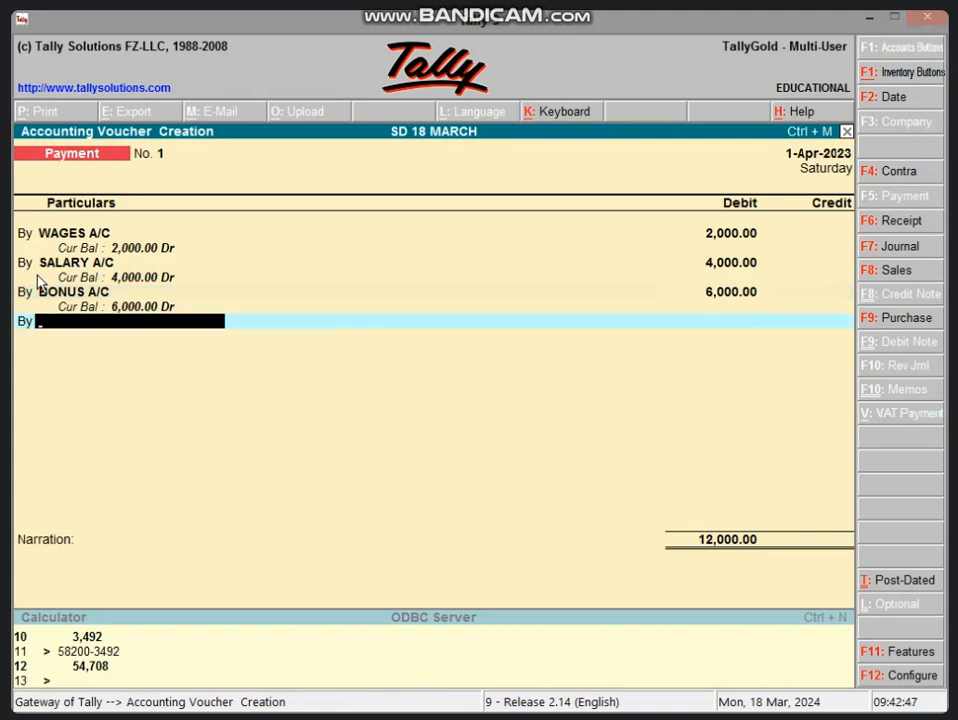
key("alt+c")
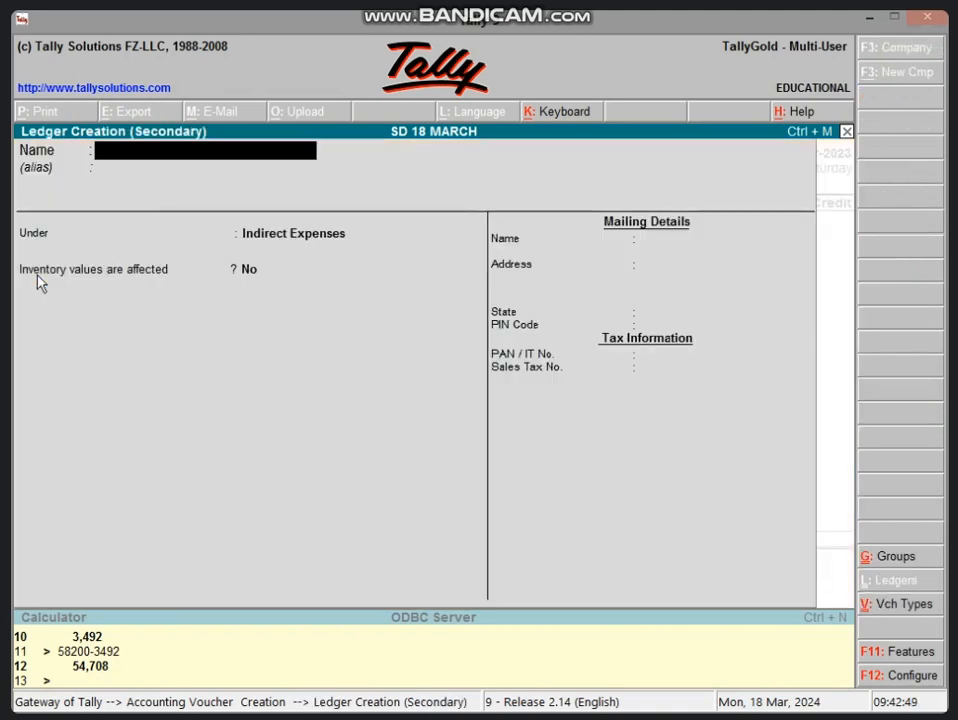
type("CARRIAGE IN")
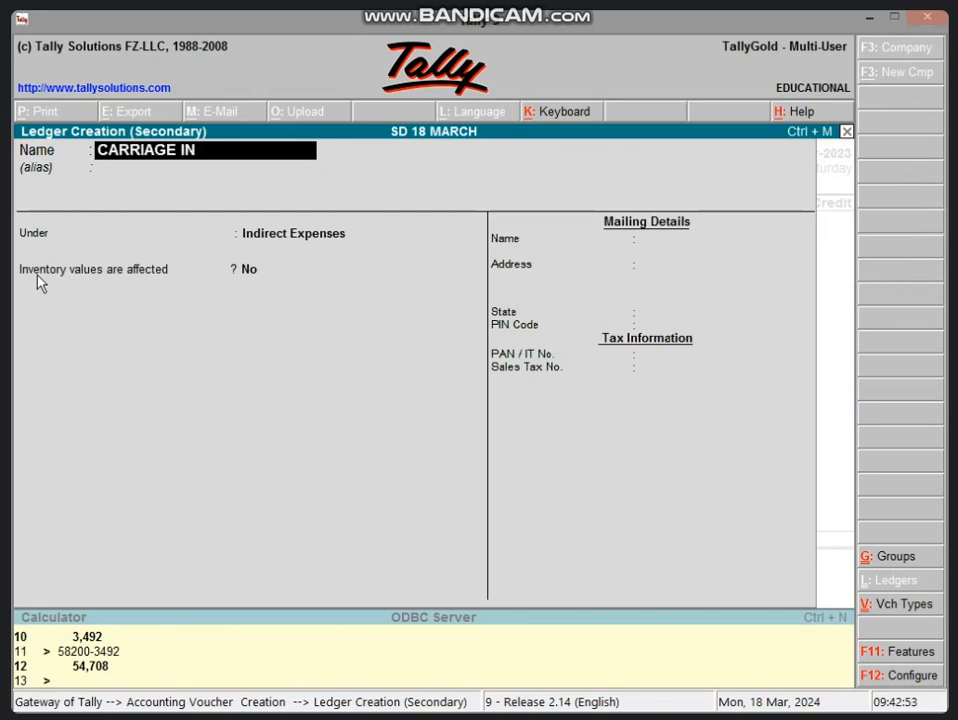
type(" W")
key("BackSpace")
key("BackSpace")
type("WARD A/C")
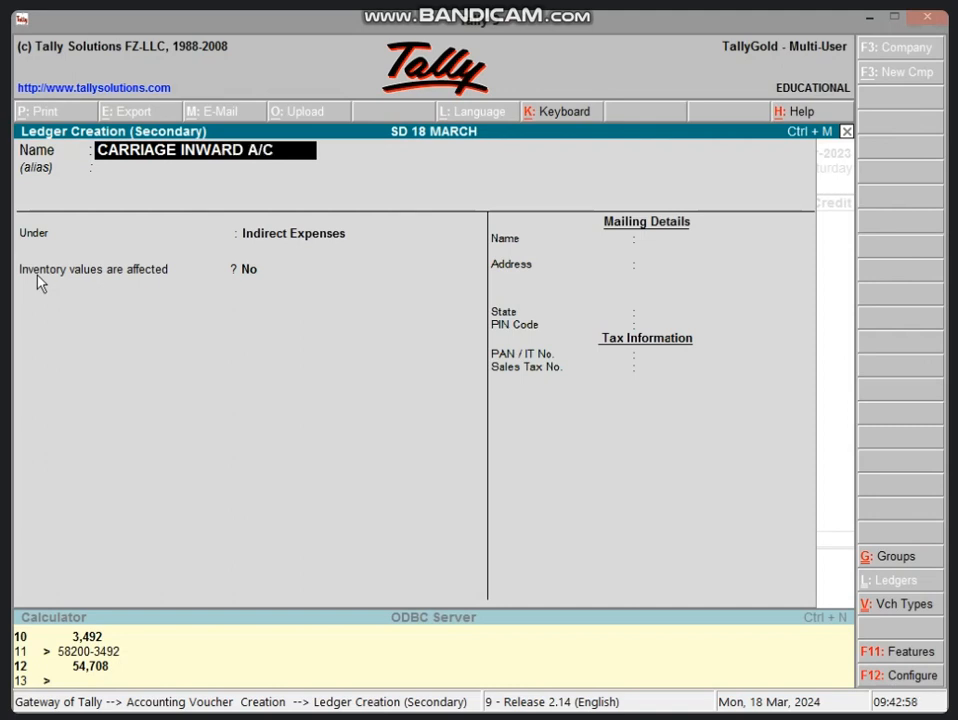
Save CARRIAGE INWARD A/C under Direct Expenses with inventory values not affected, and debit it 2,000.
key("Return")
key("Return")
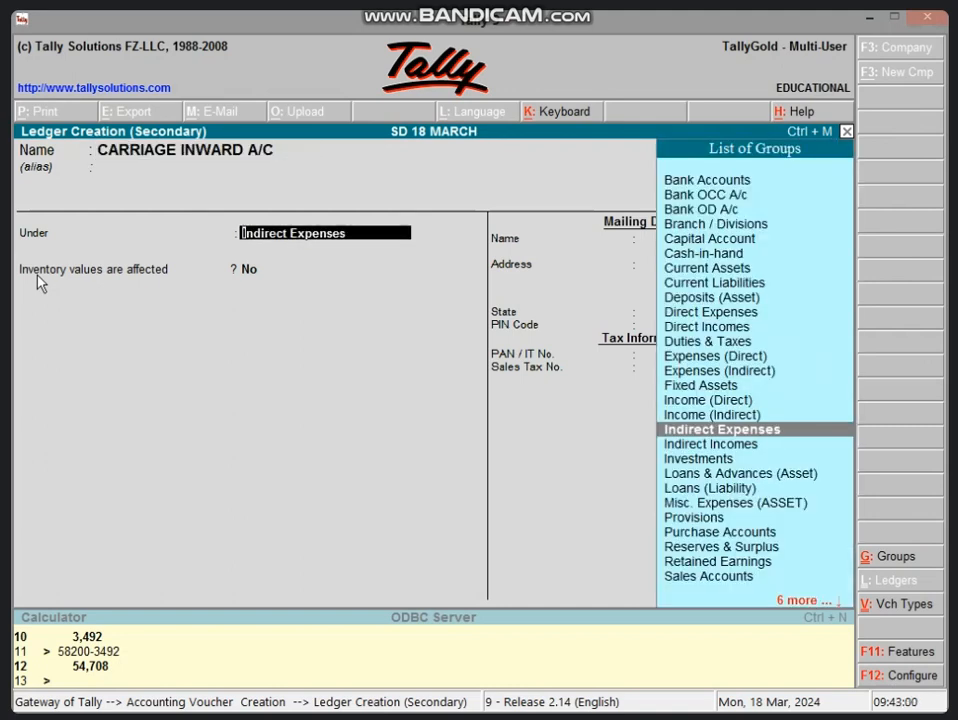
type("D")
key("Down")
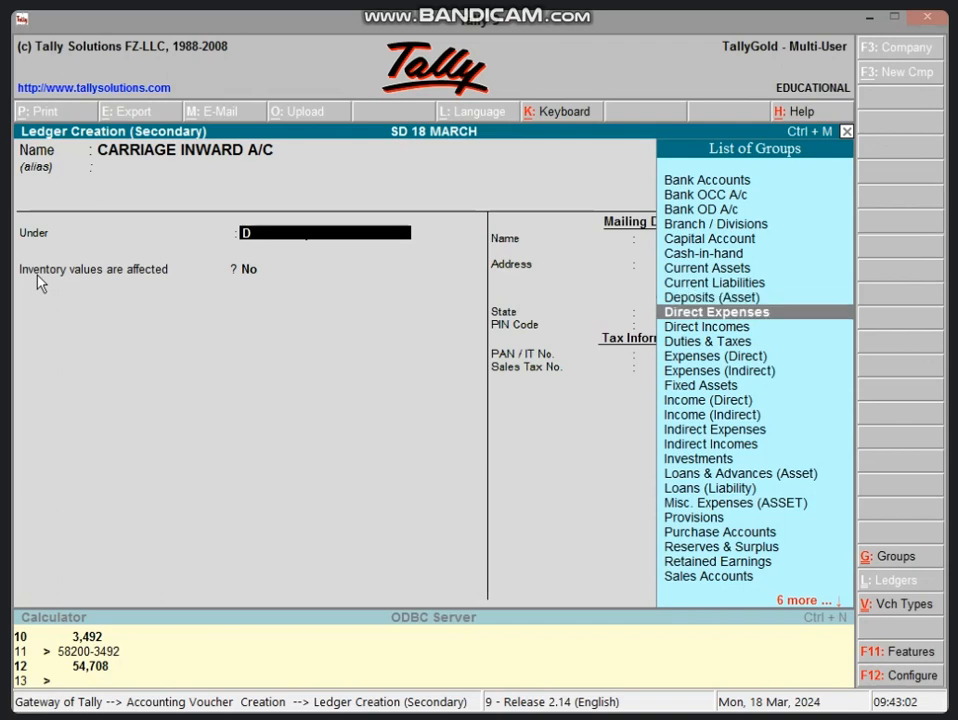
key("Return")
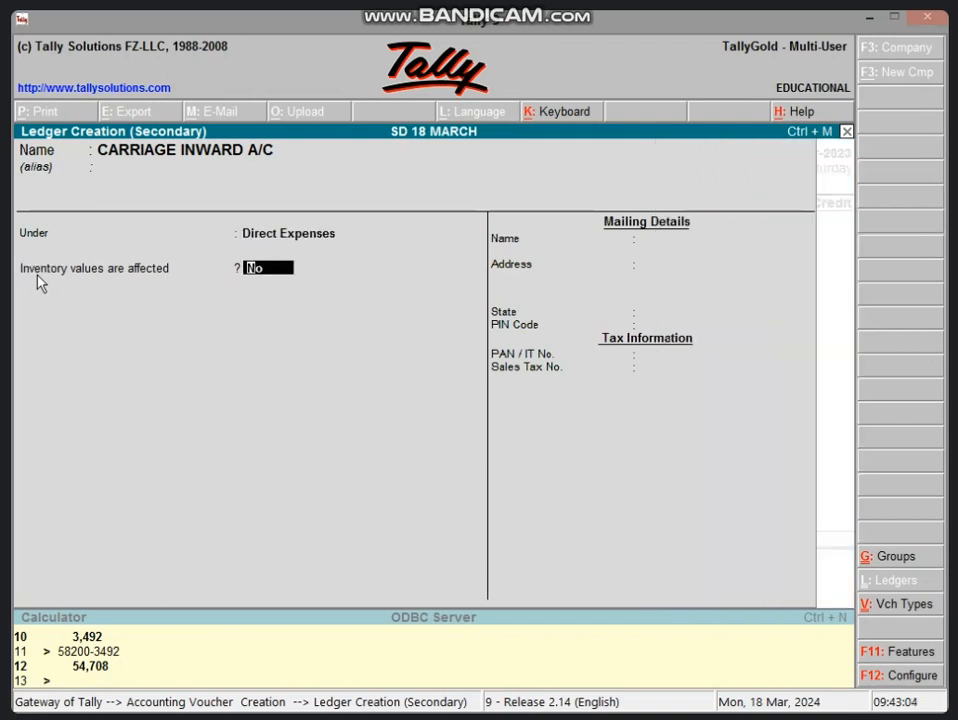
key("Return")
key("Return")
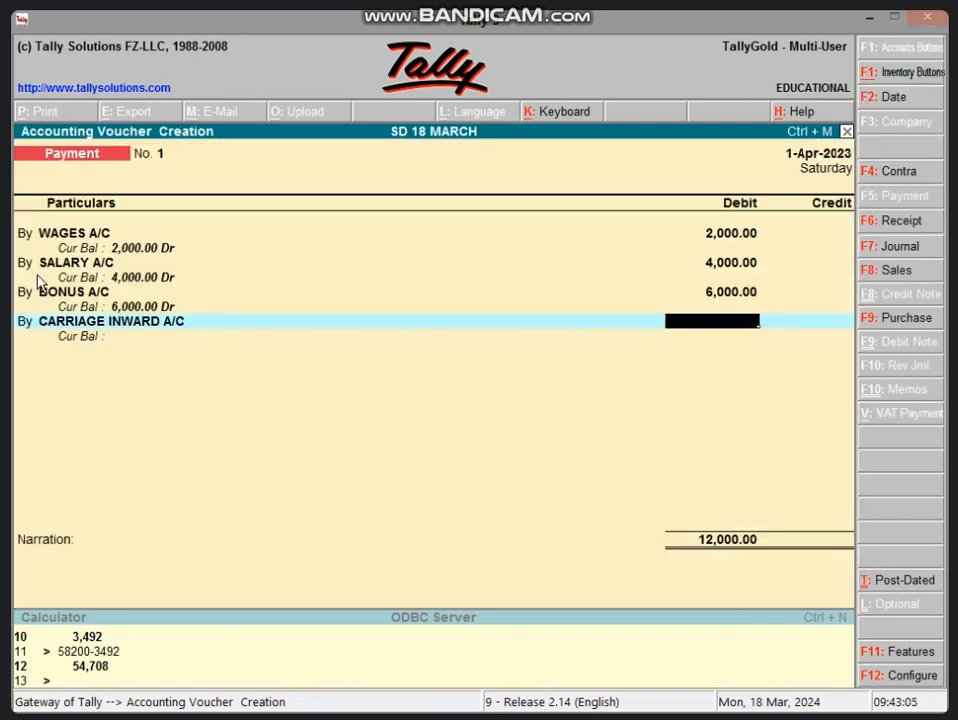
type("2000")
key("Return")
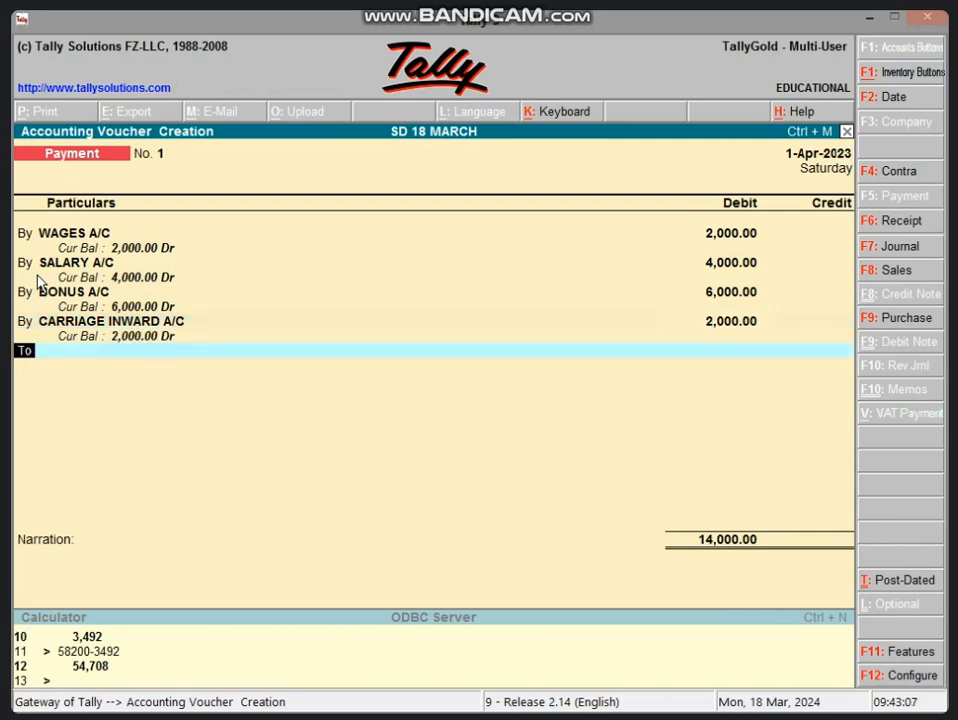
Credit Cash with 14,000 and save the payment voucher without a narration.
type("CAS")
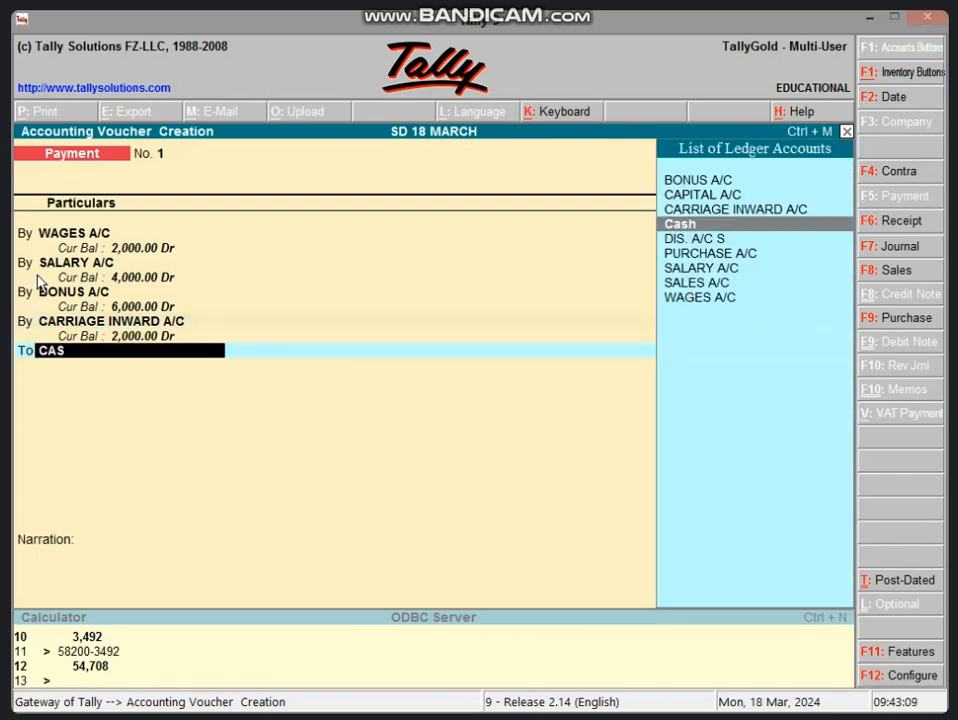
key("Return")
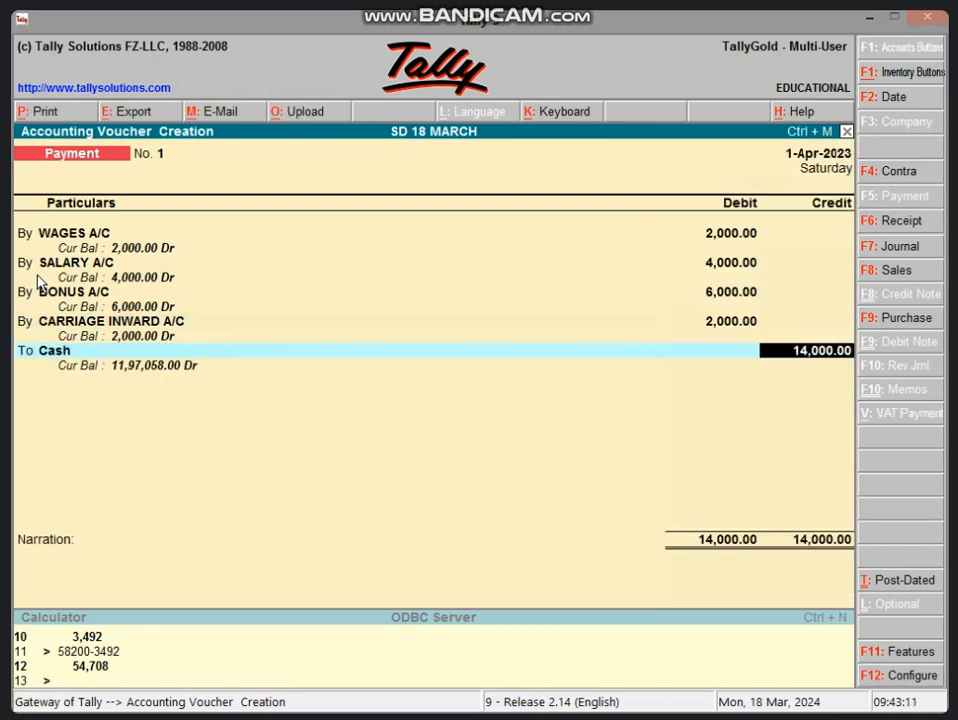
key("Return")
key("Return")
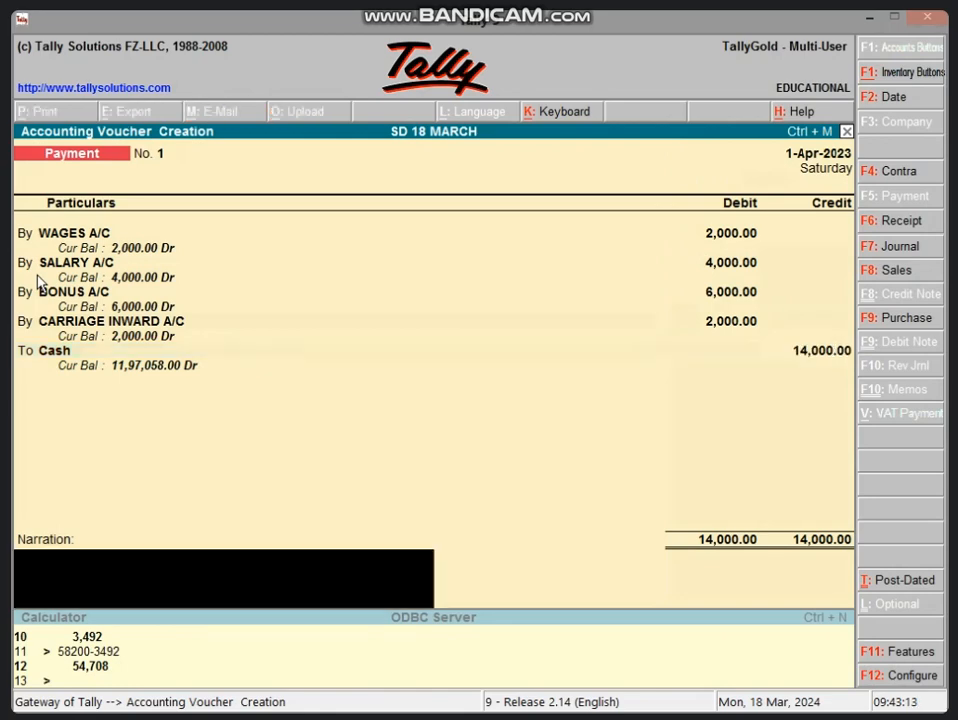
key("Return")
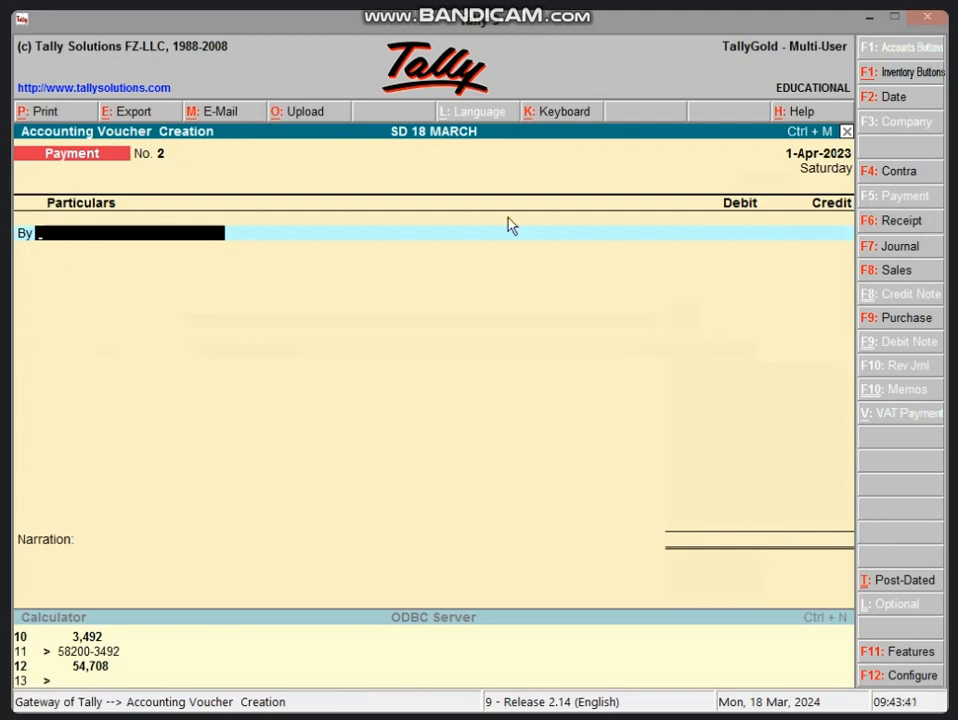
Switch to a receipt voucher and begin a new ledger named RENT A/C for its first credit line.
left_click(913, 228)
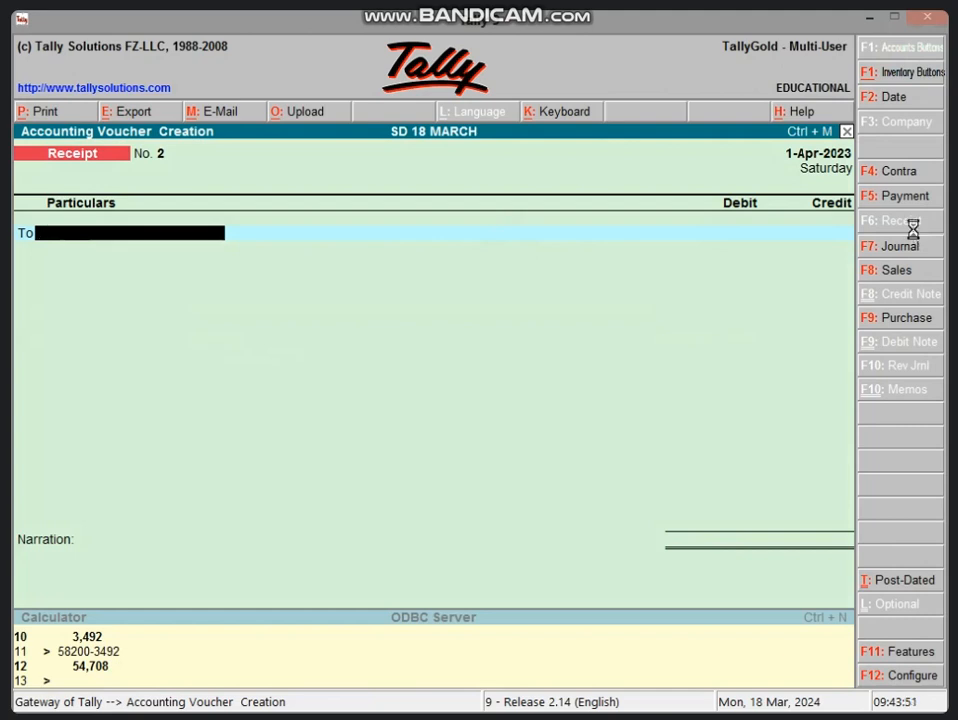
key("alt+c")
type("REN")
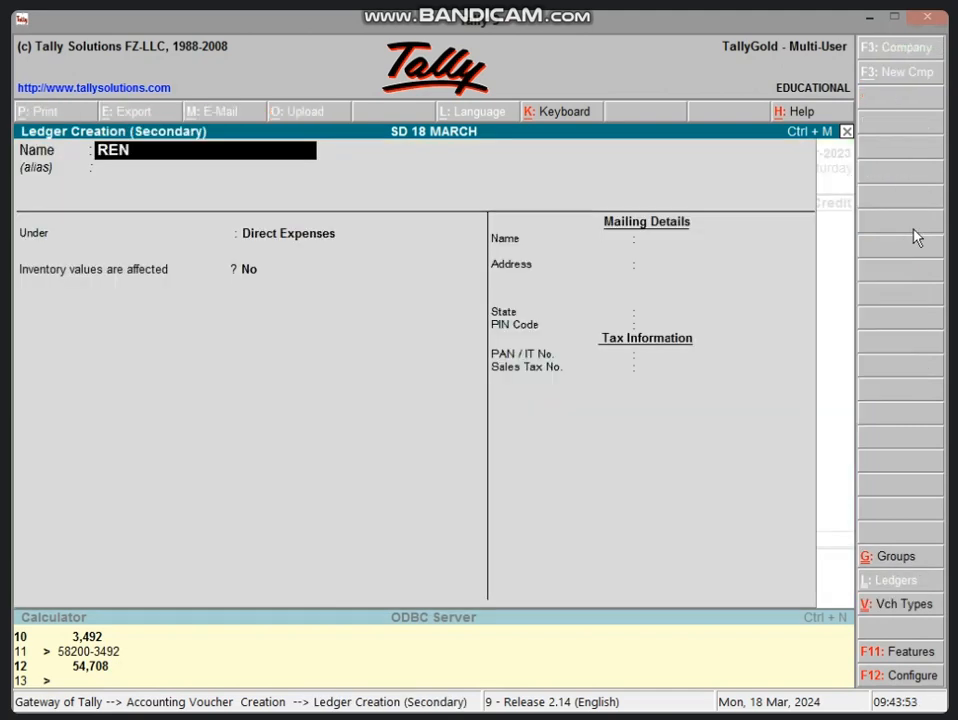
type("T A/C")
key("Return")
key("Return")
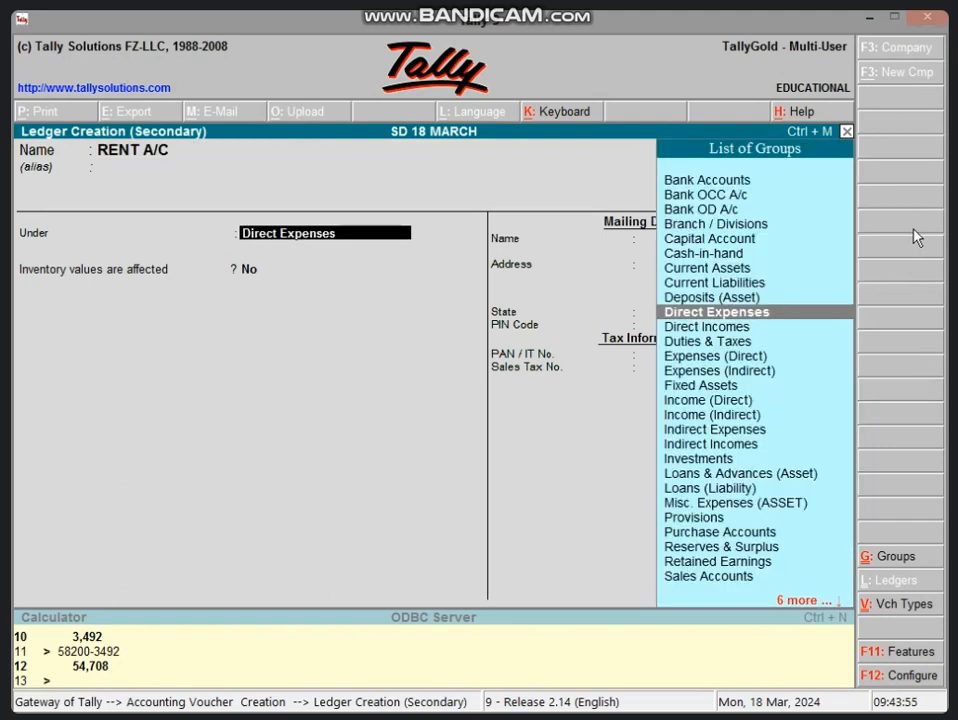
Save RENT A/C under Indirect Incomes with inventory values not affected, and credit it 12,000.
type("IN")
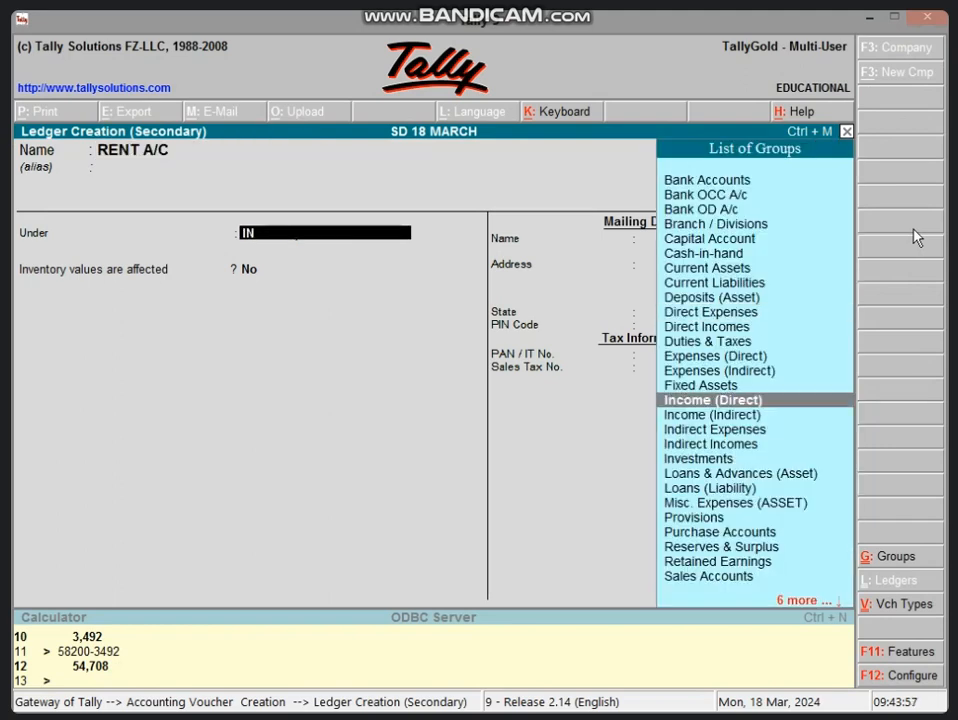
key("Down")
key("Down")
key("Down")
key("Return")
key("Return")
key("Return")
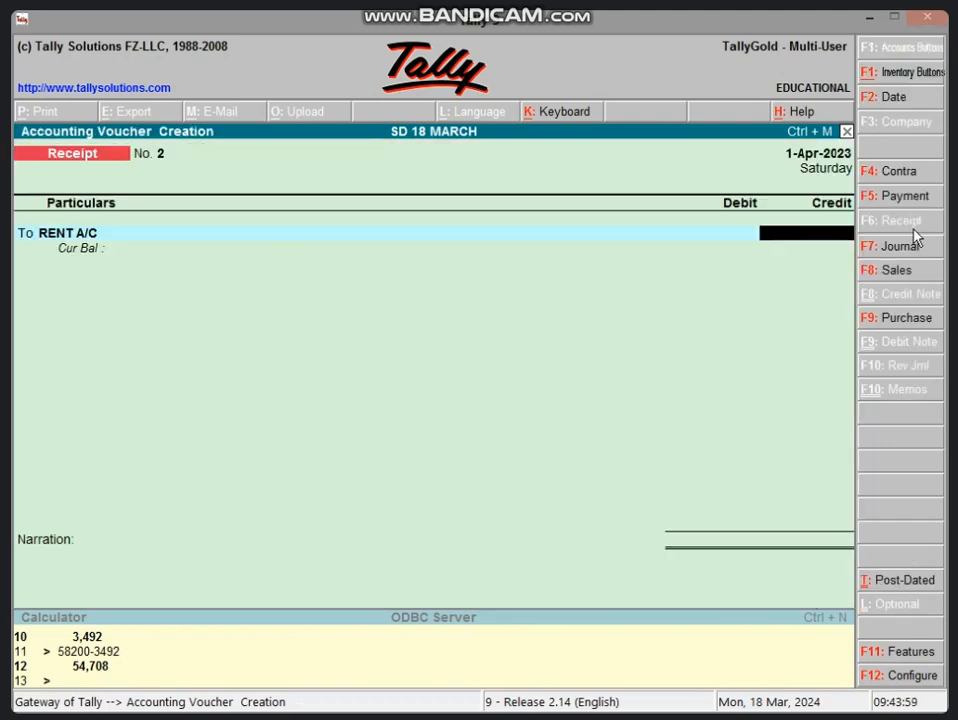
type("12000")
key("Return")
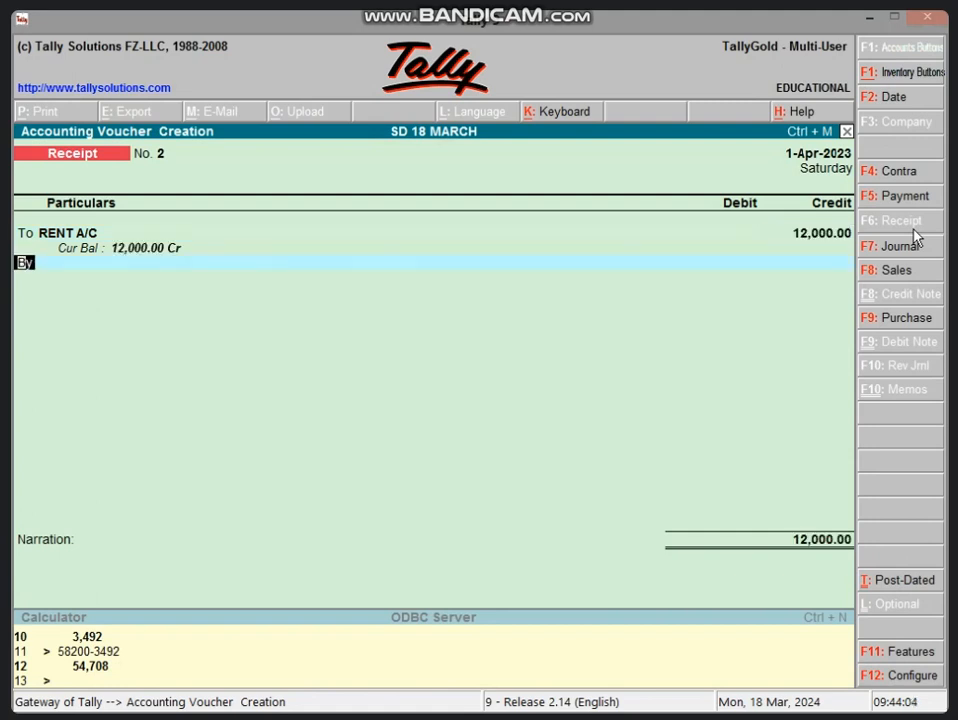
Add a second credit line to the receipt voucher and begin a new ledger named COMMISSION A/C for it.
type("To")
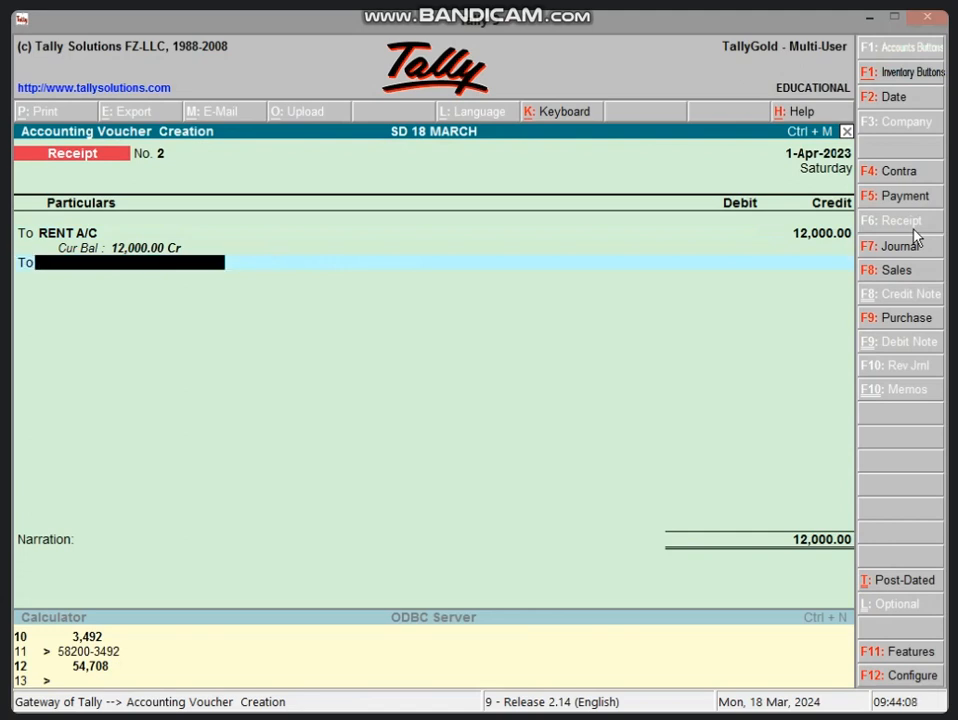
key("alt+c")
type("COMM")
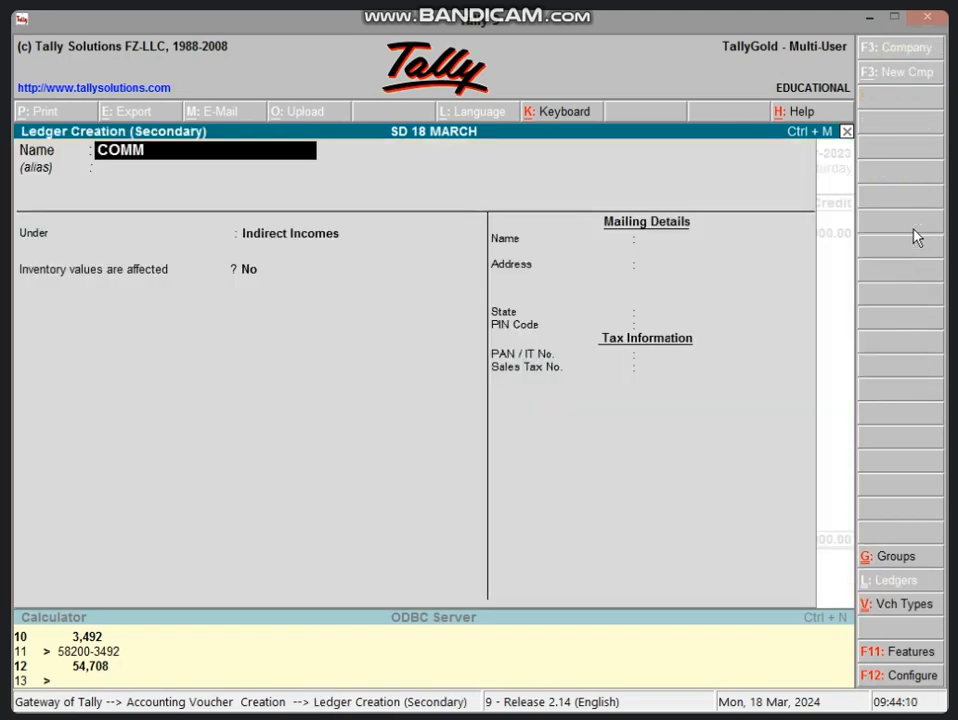
type("ISSION A/C")
key("Return")
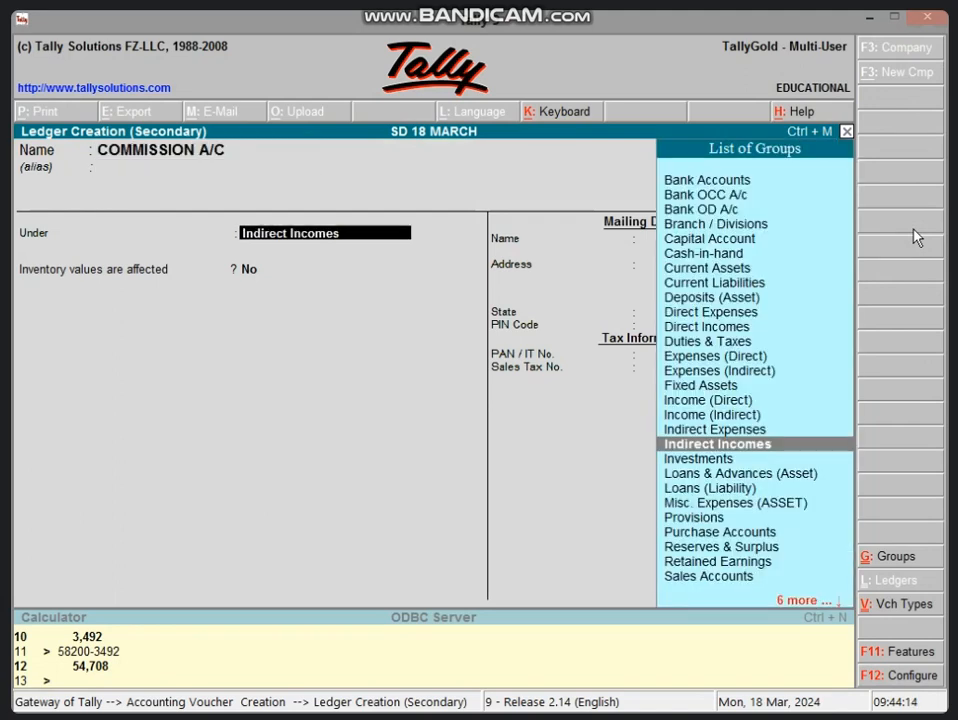
Save COMMISSION A/C under Indirect Incomes with inventory values not affected, and credit it 6,000.
key("Return")
key("Return")
type("600")
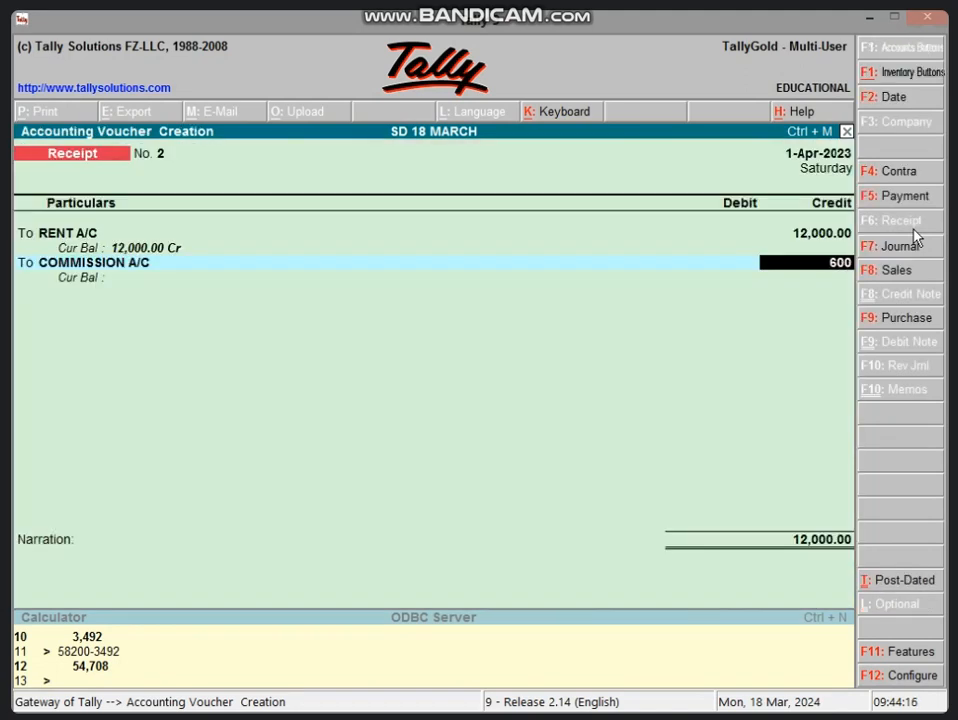
type("0")
key("Return")
Debit Cash with 18,000 and save the receipt voucher without a narration.
key("Return")
key("Return")
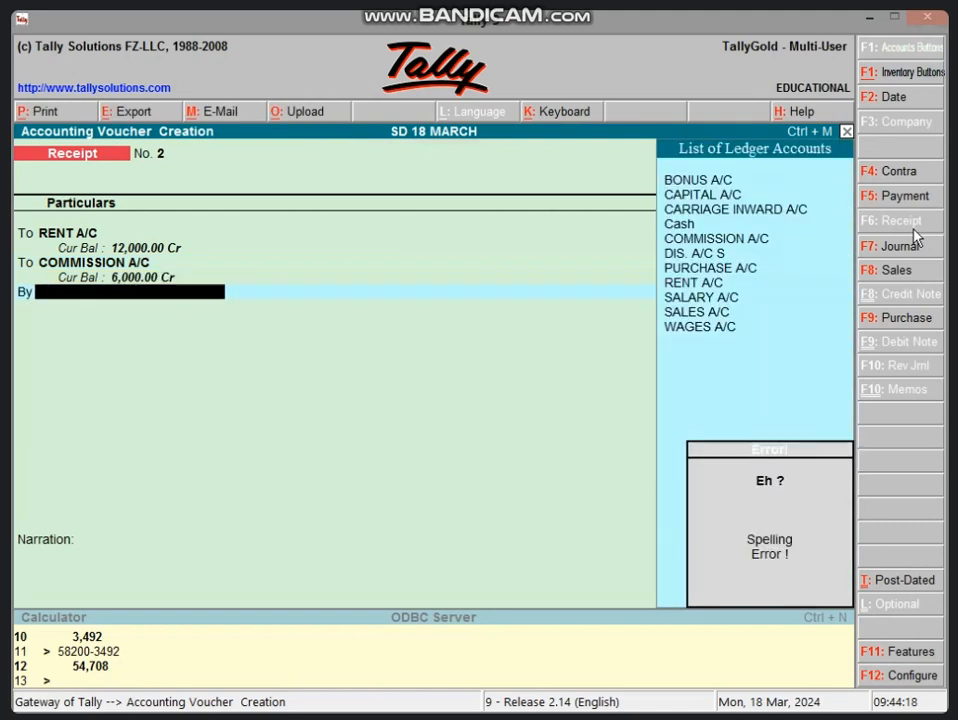
key("BackSpace")
type("b")
key("Return")
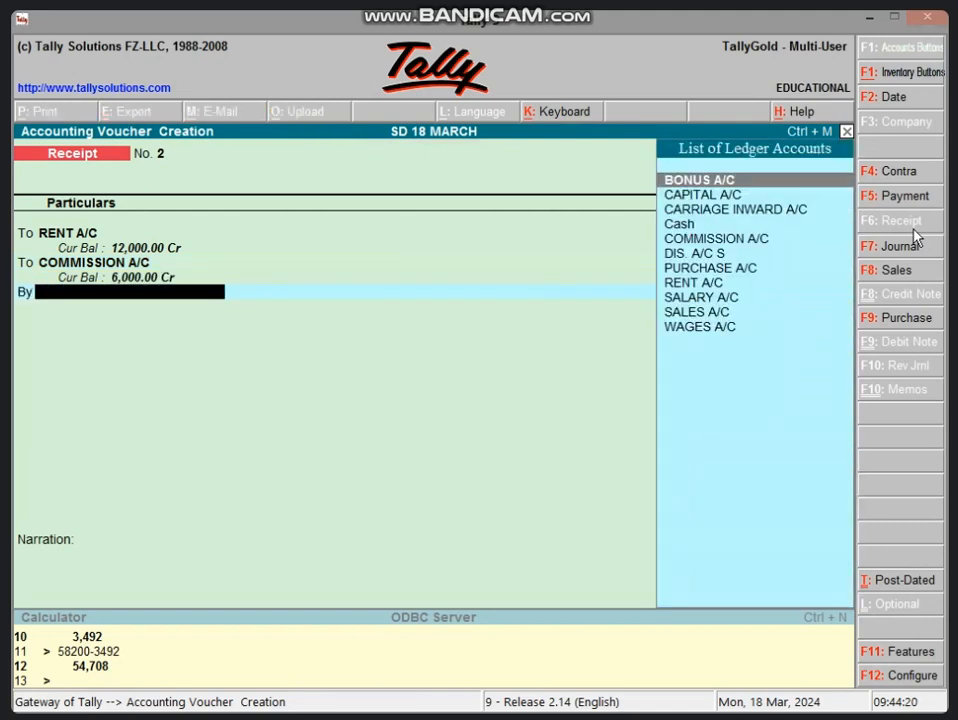
type("b")
key("BackSpace")
type("c")
key("Down")
key("Down")
key("Return")
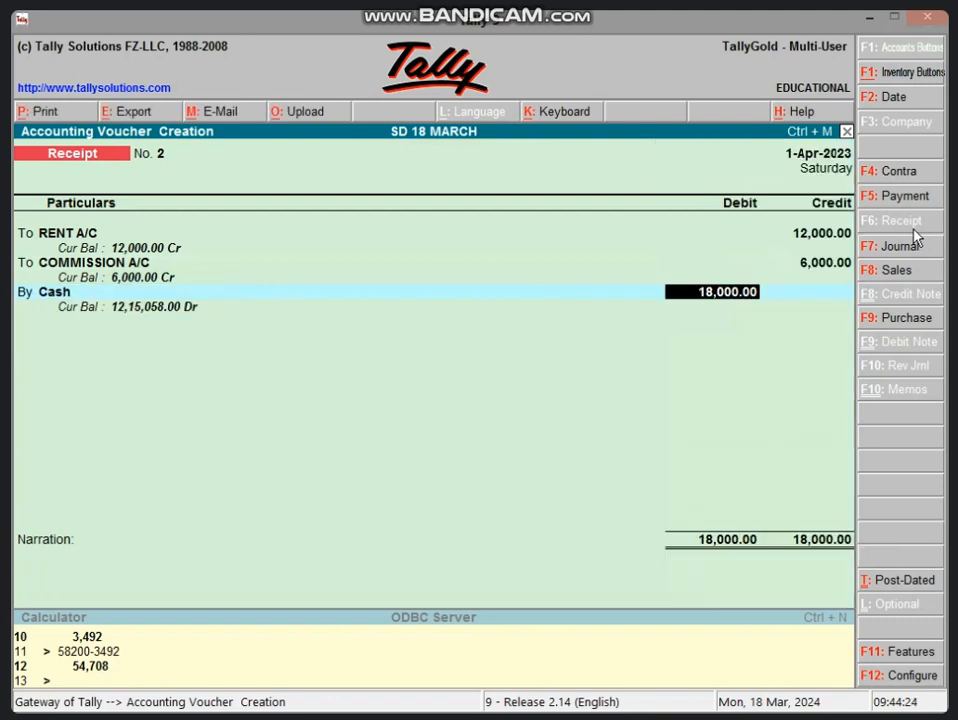
key("Return")
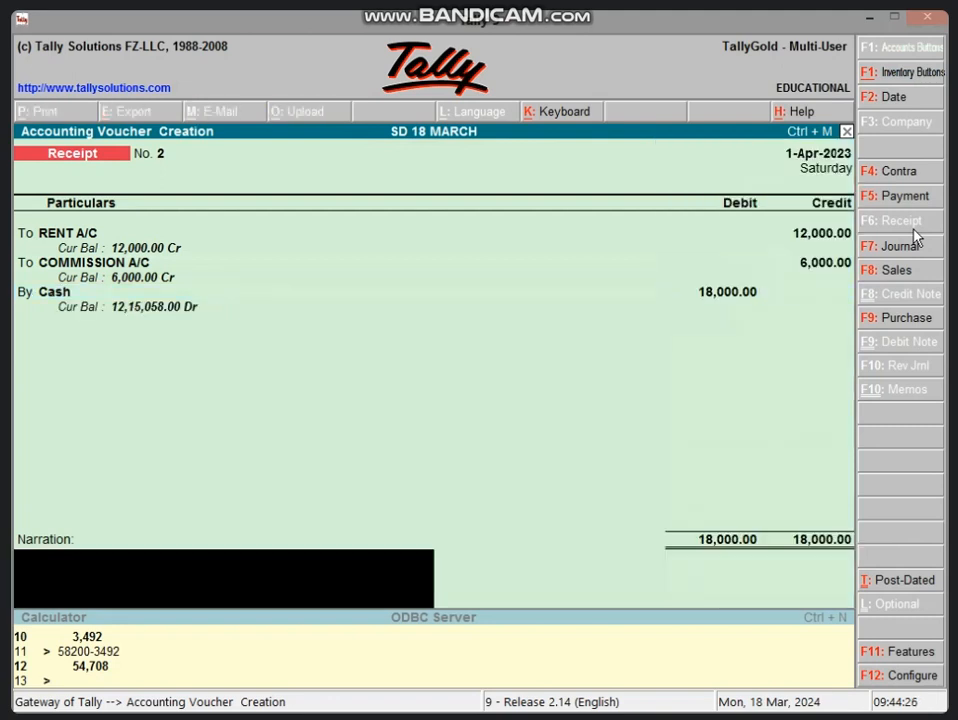
key("Return")
key("Return")
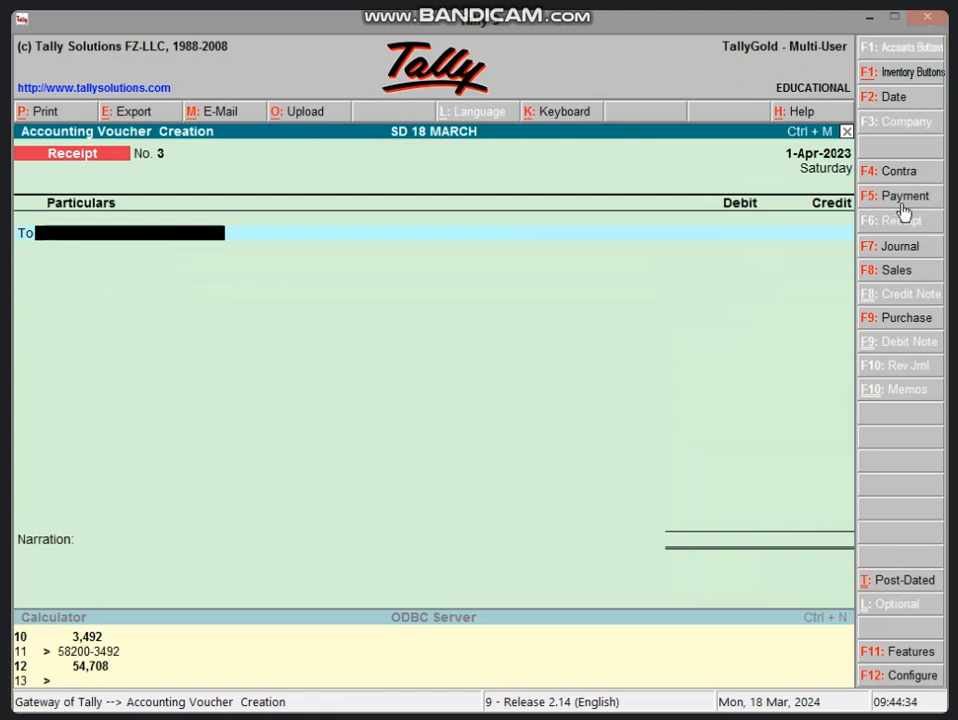
Switch to a payment voucher and begin a new ledger named FURNITURE A/C for its first debit line.
left_click(903, 198)
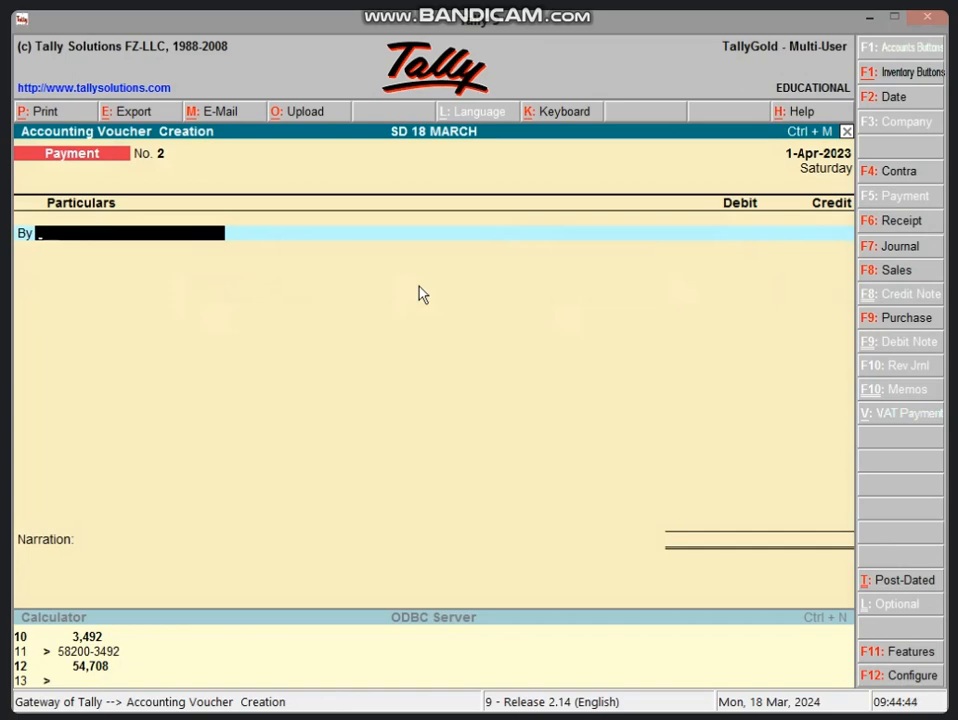
key("alt+c")
type("FUR")
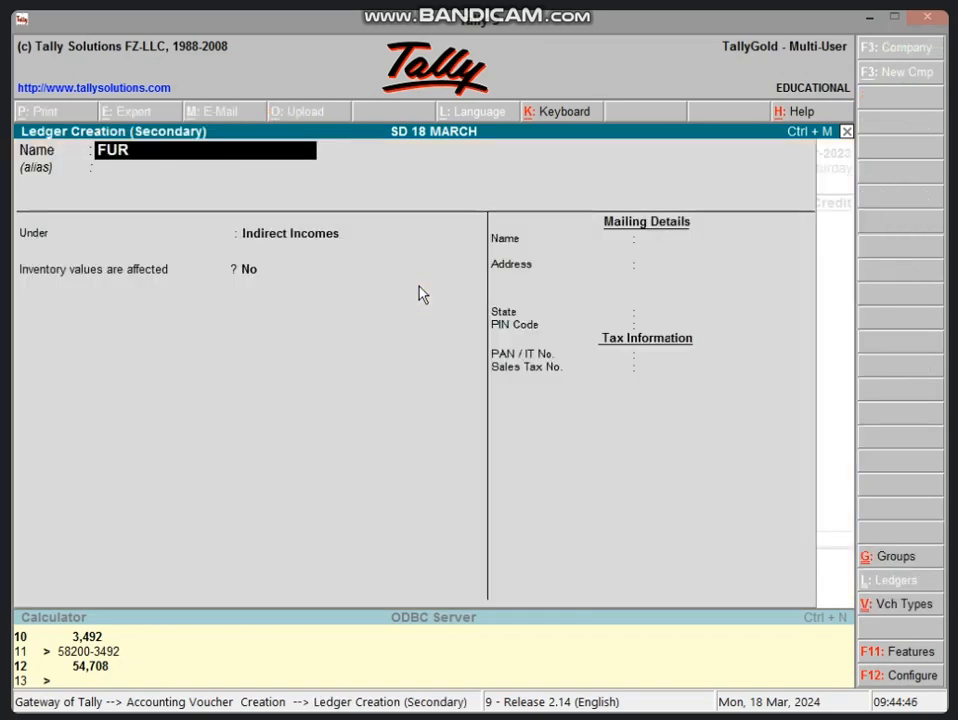
type("NITURE A/C")
key("Return")
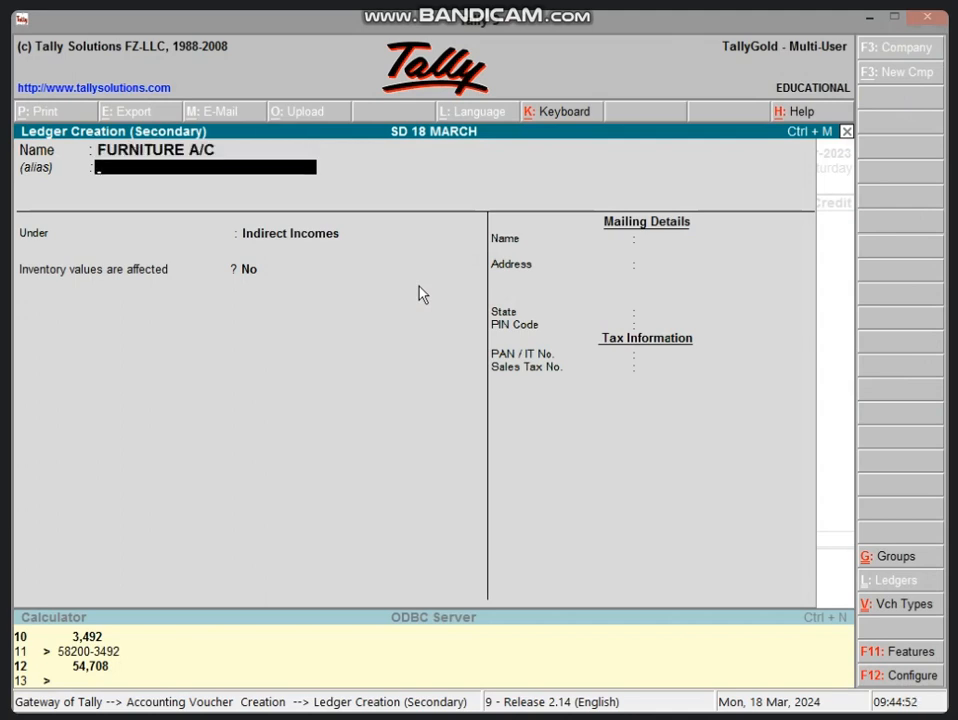
Save FURNITURE A/C under Fixed Assets with inventory values not affected, and debit it 65,000.
key("Return")
type("F")
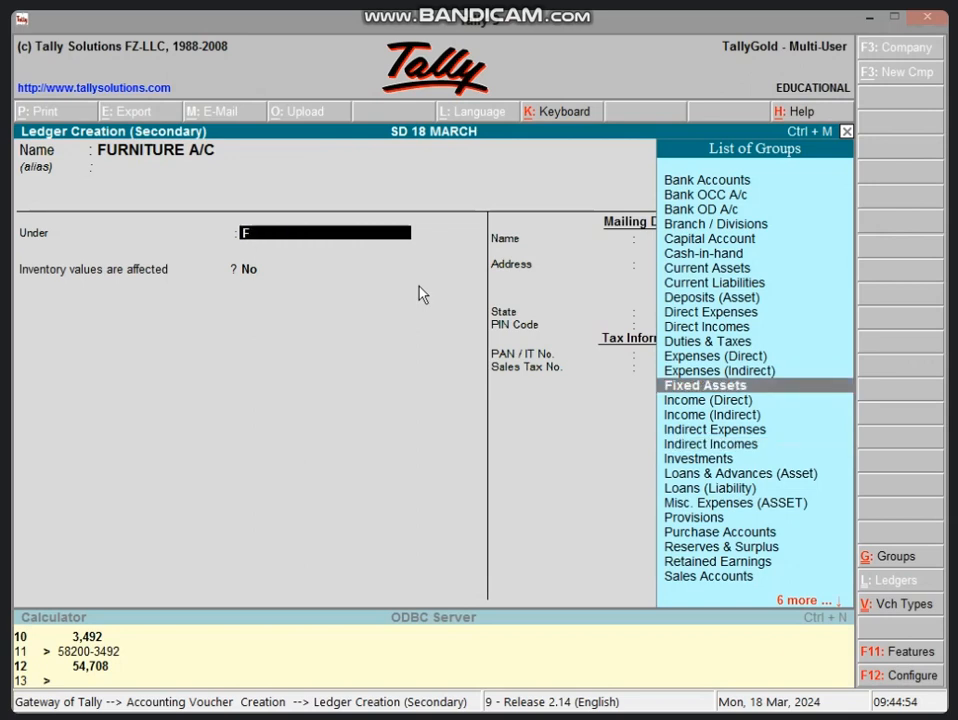
key("Return")
key("Return")
key("Return")
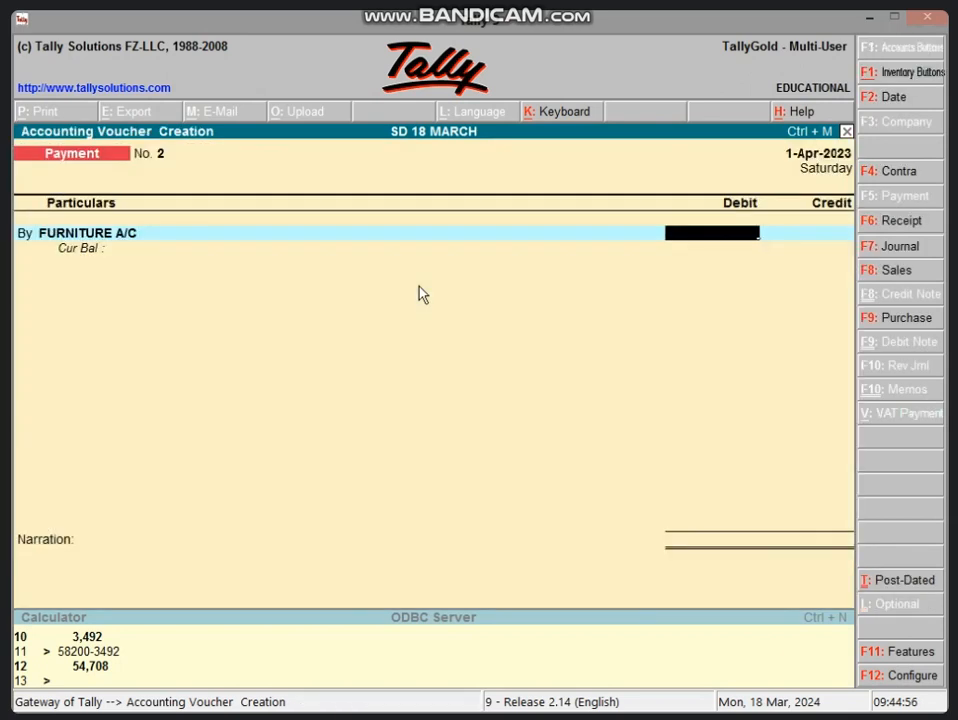
type("65000")
key("Return")
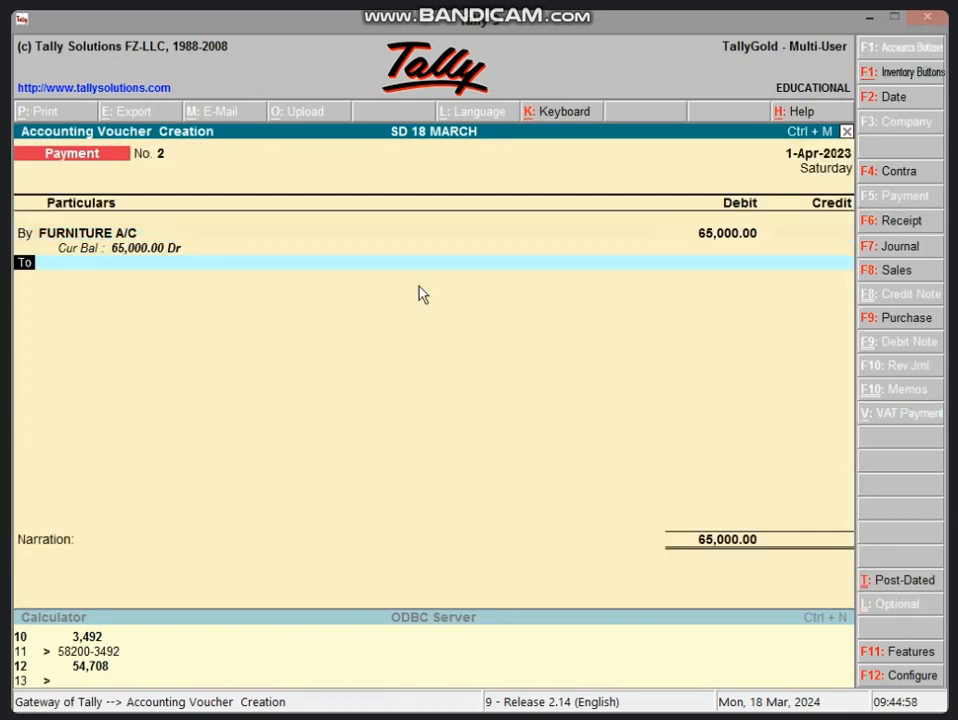
Credit Cash with 65,000 and save the furniture payment voucher without a narration.
type("CAS")
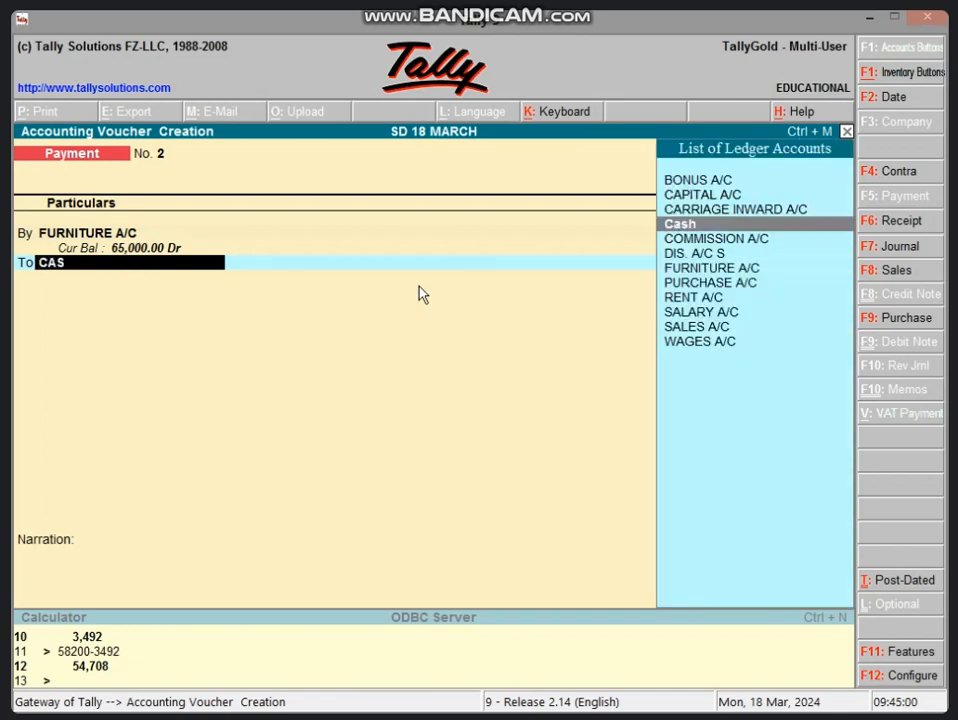
key("Return")
key("Return")
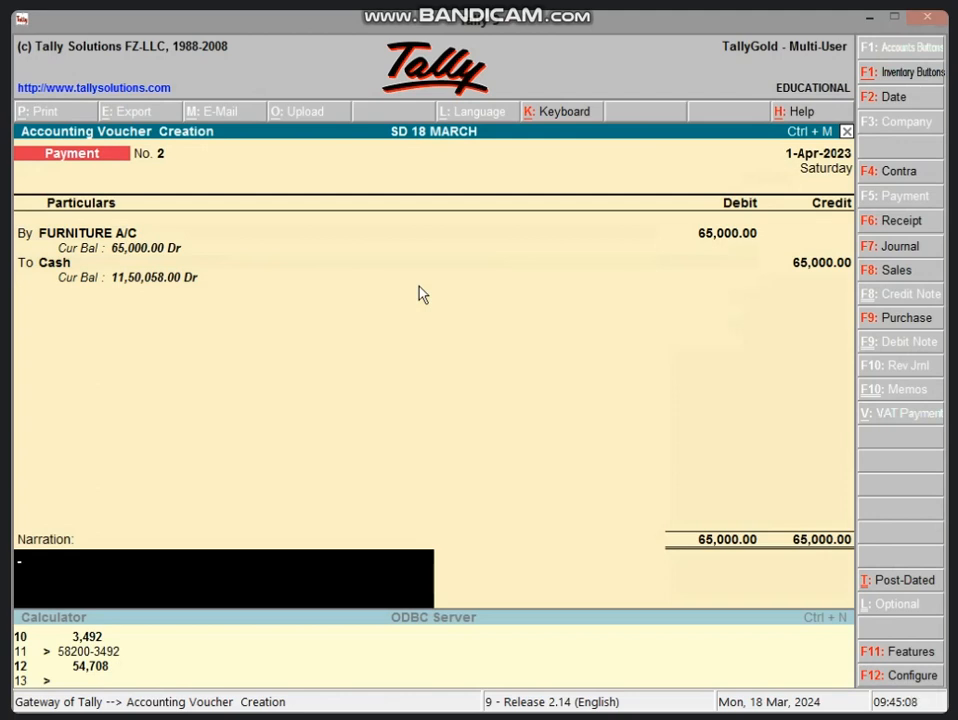
key("Return")
key("Return")
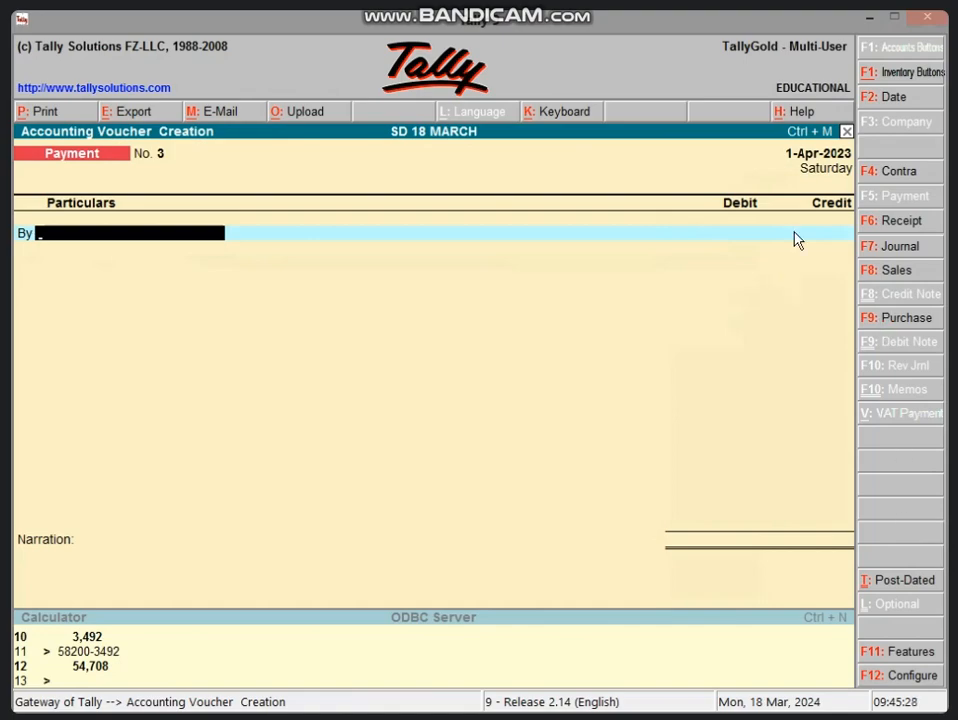
Switch to Excel 2013 and create a blank workbook, enlarging the sheet to 160%.
key("super")
type("EXCel 2013")
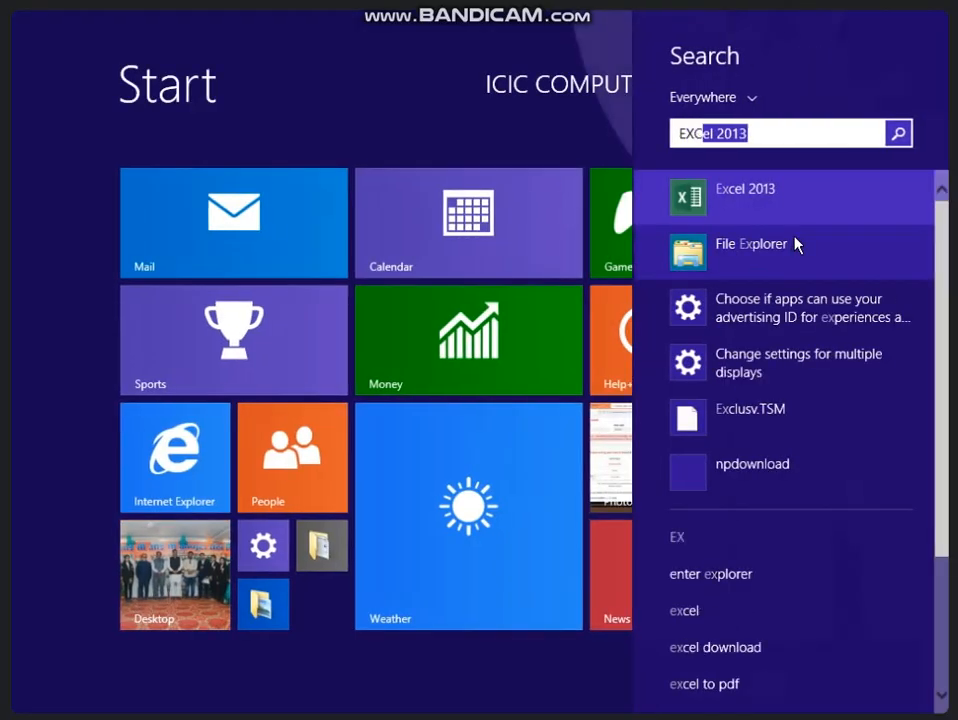
left_click(798, 212)
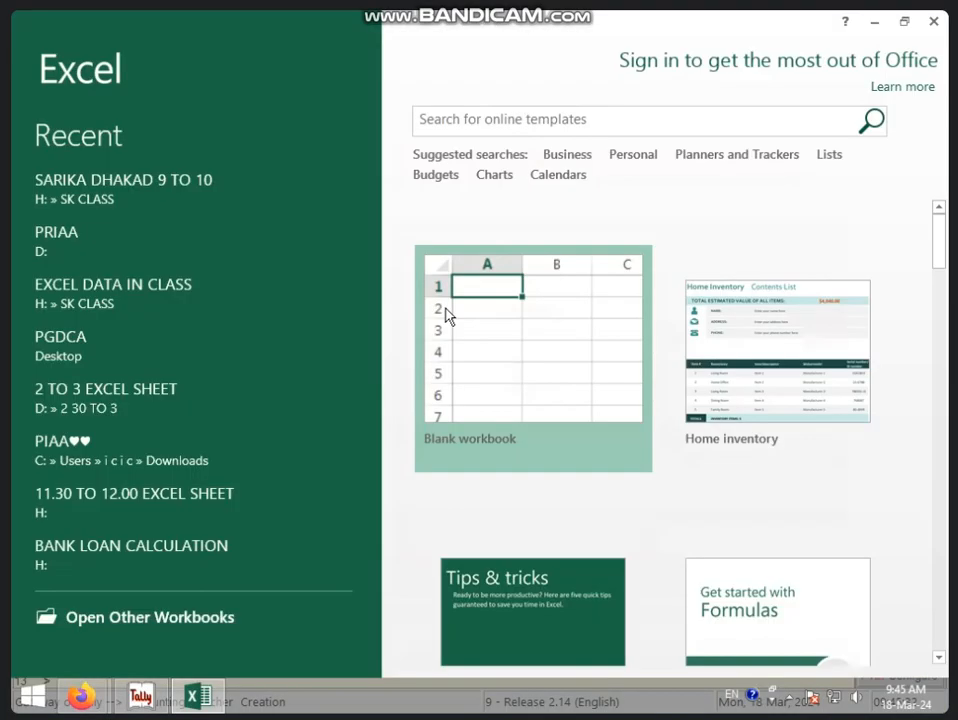
left_click(446, 316)
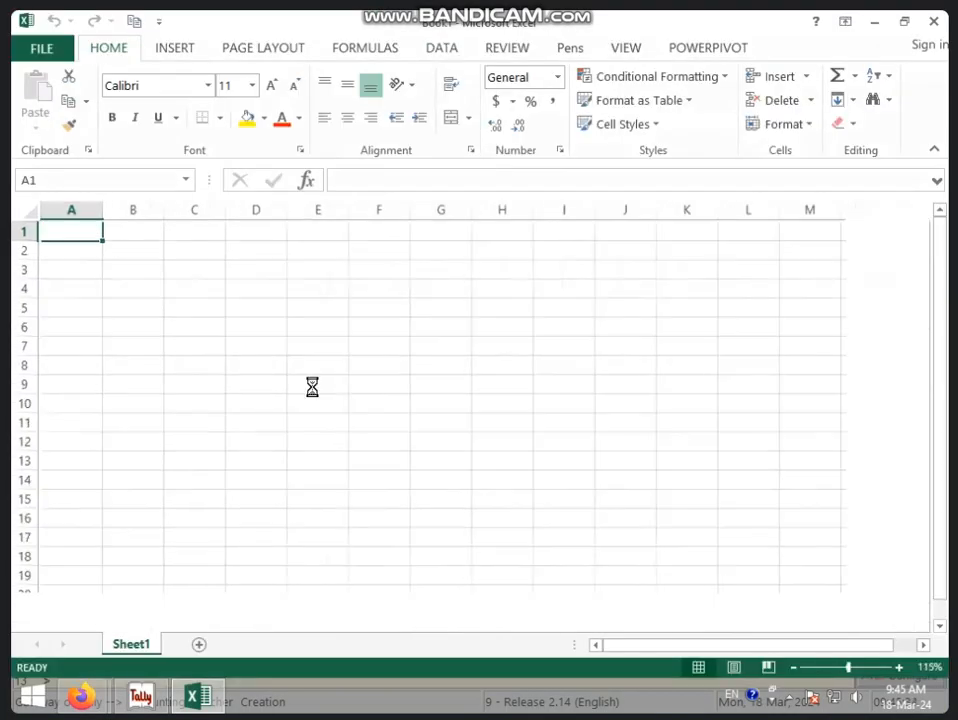
scroll(312, 387, "up", 3, "ctrl")
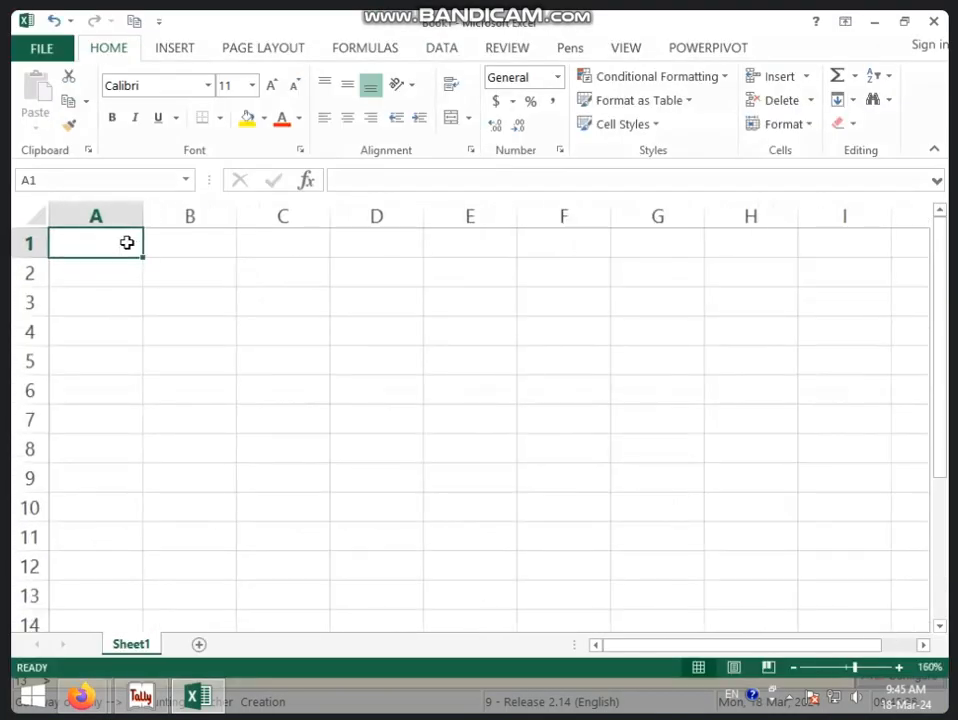
Enter the heading COST P in cell A1 and the furniture cost 65000 in A2.
type("COST P")
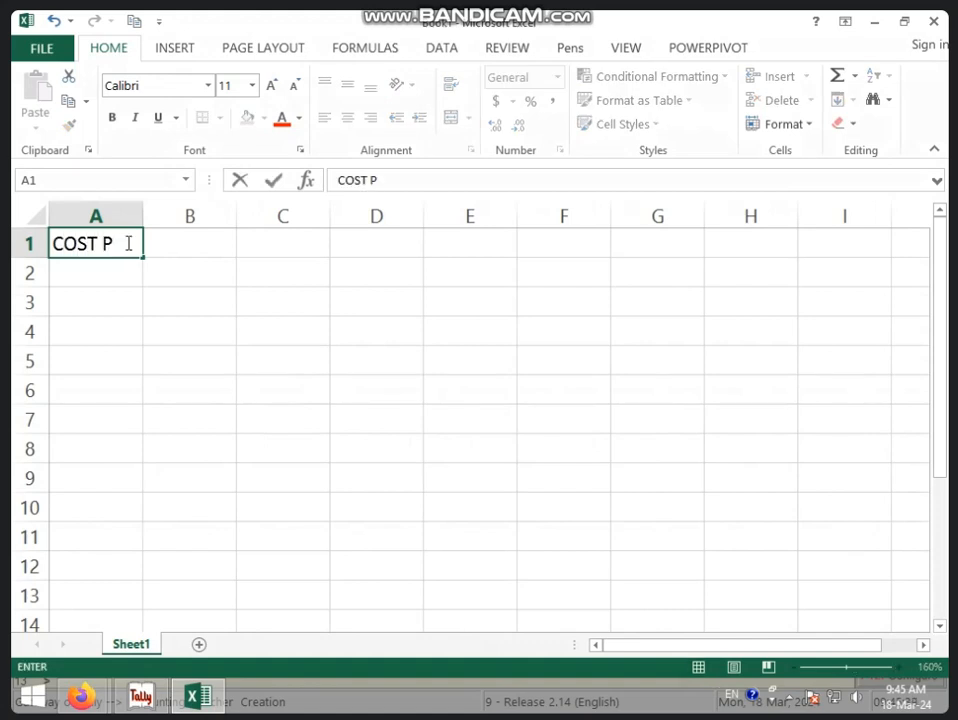
key("Return")
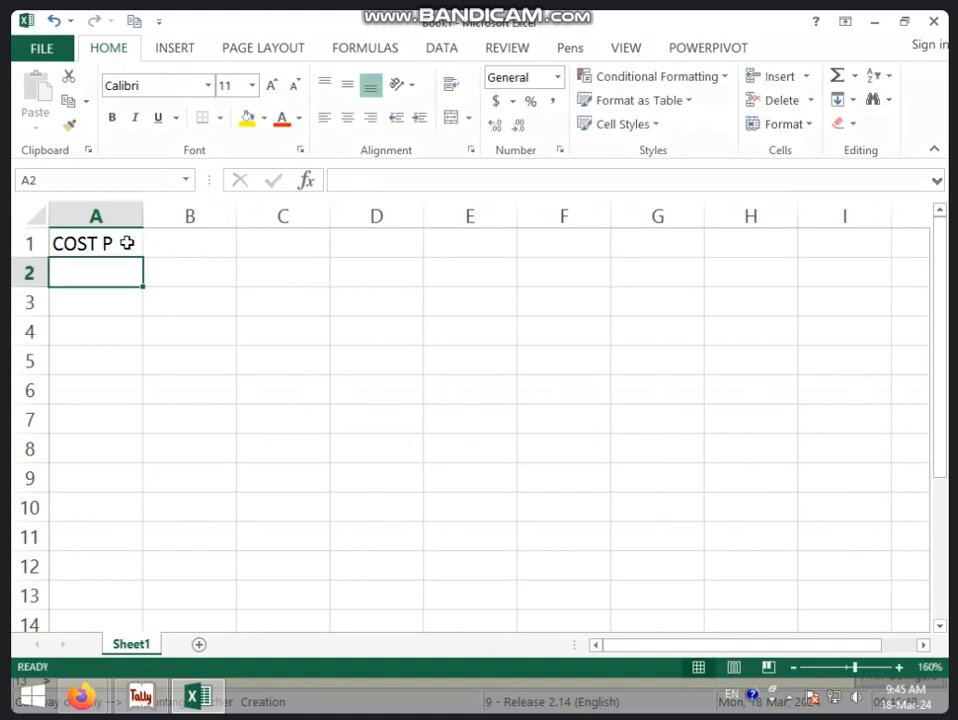
type("65000")
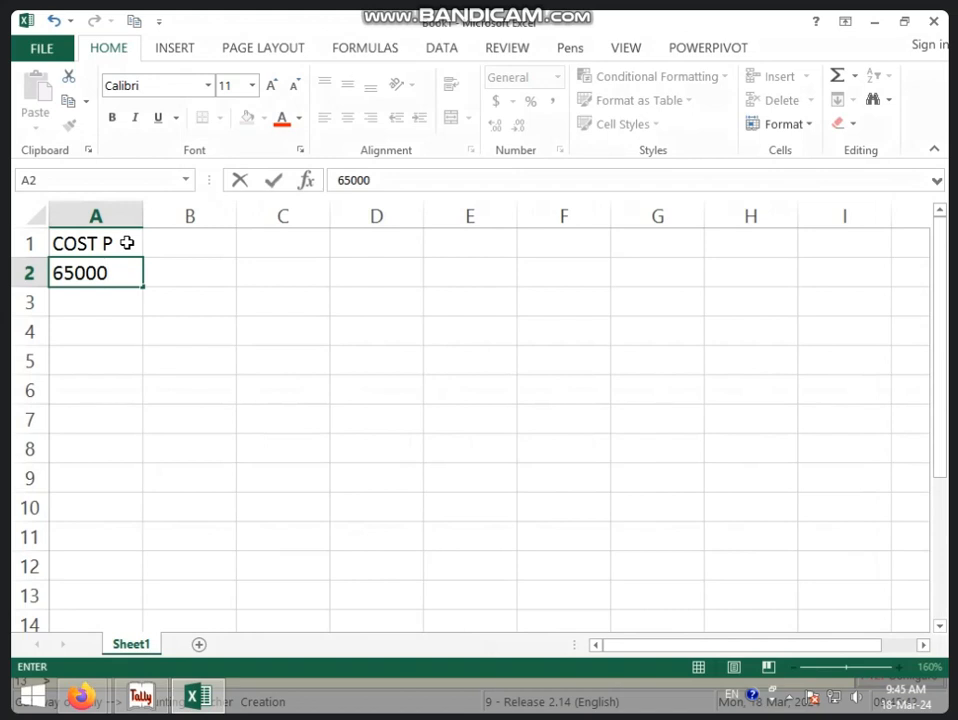
key("Tab")
Enter the heading RATE OF DEP in cell B1 and the depreciation rate 6% in B2.
key("Up")
type("REAT")
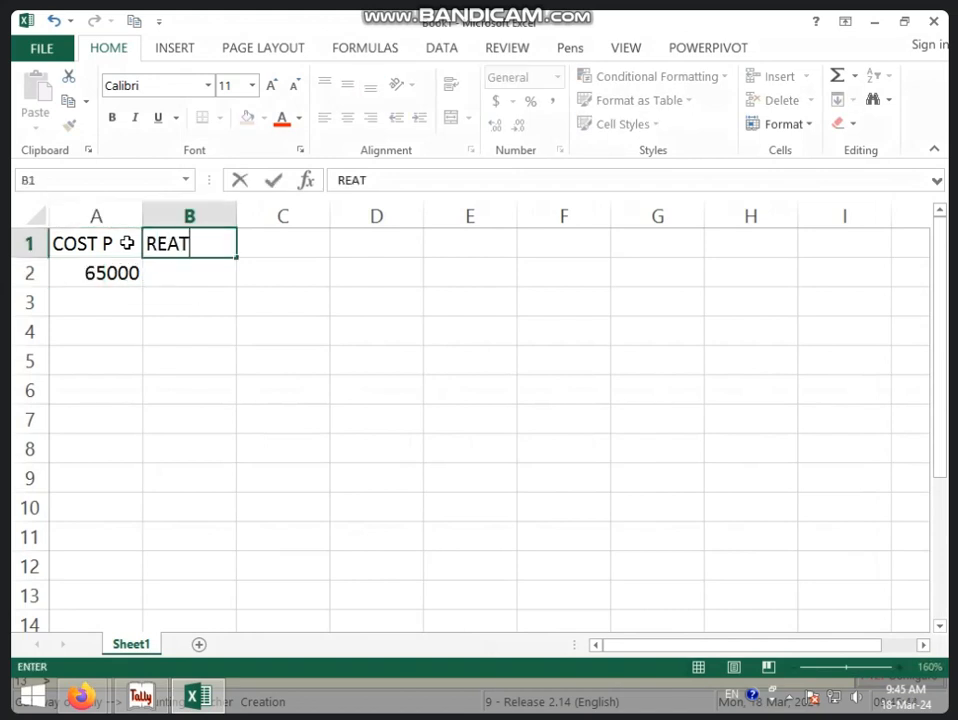
key("BackSpace")
key("BackSpace")
key("BackSpace")
type("ATEO")
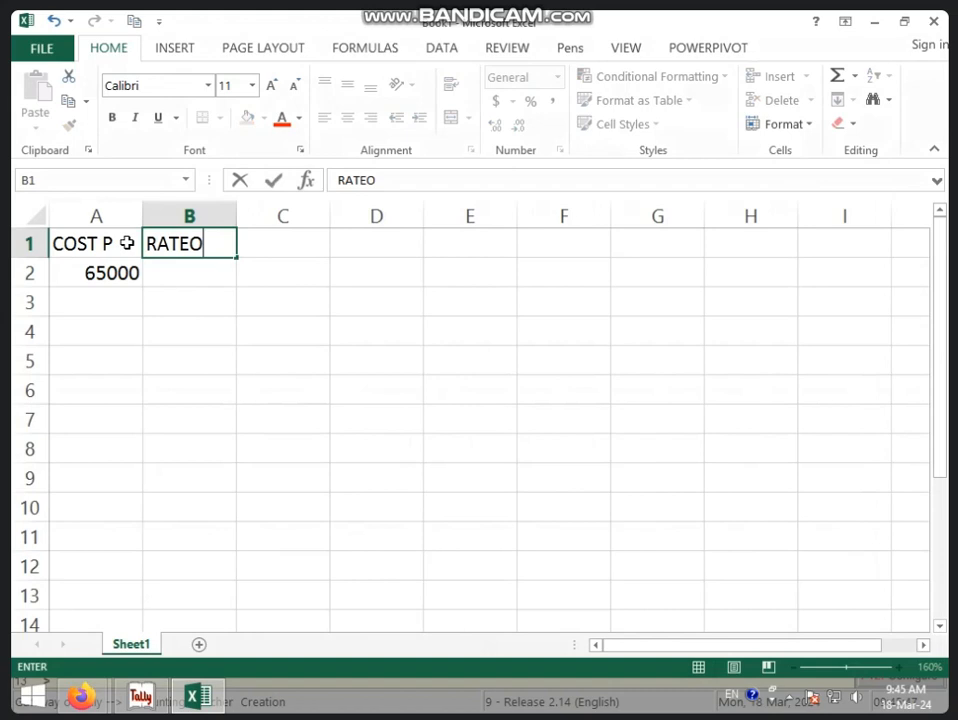
key("BackSpace")
type("OF DEP")
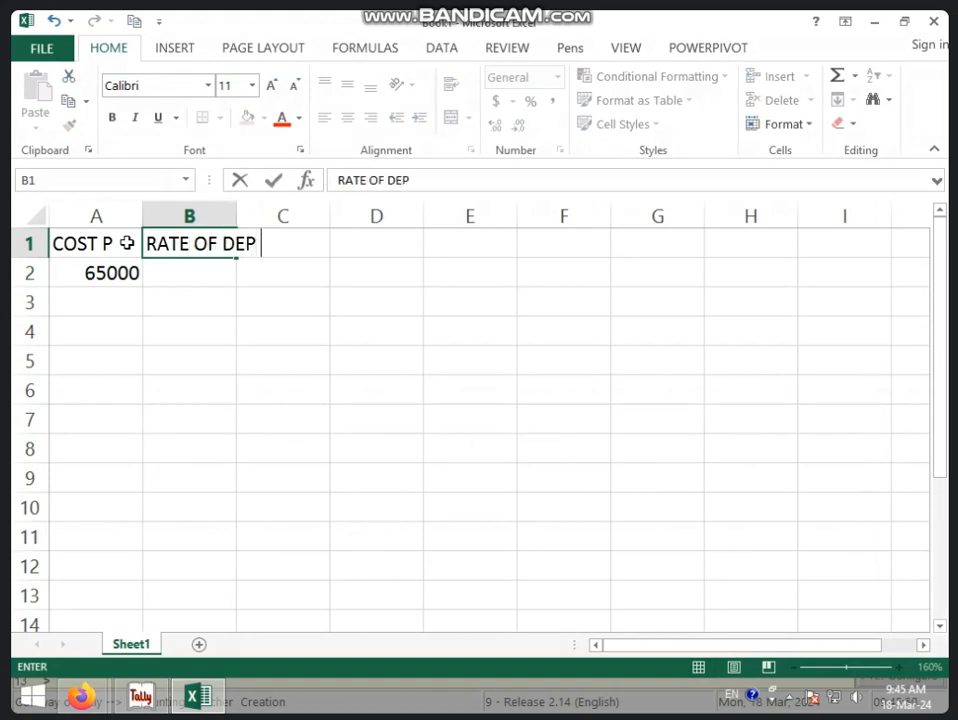
key("Return")
type("6%")
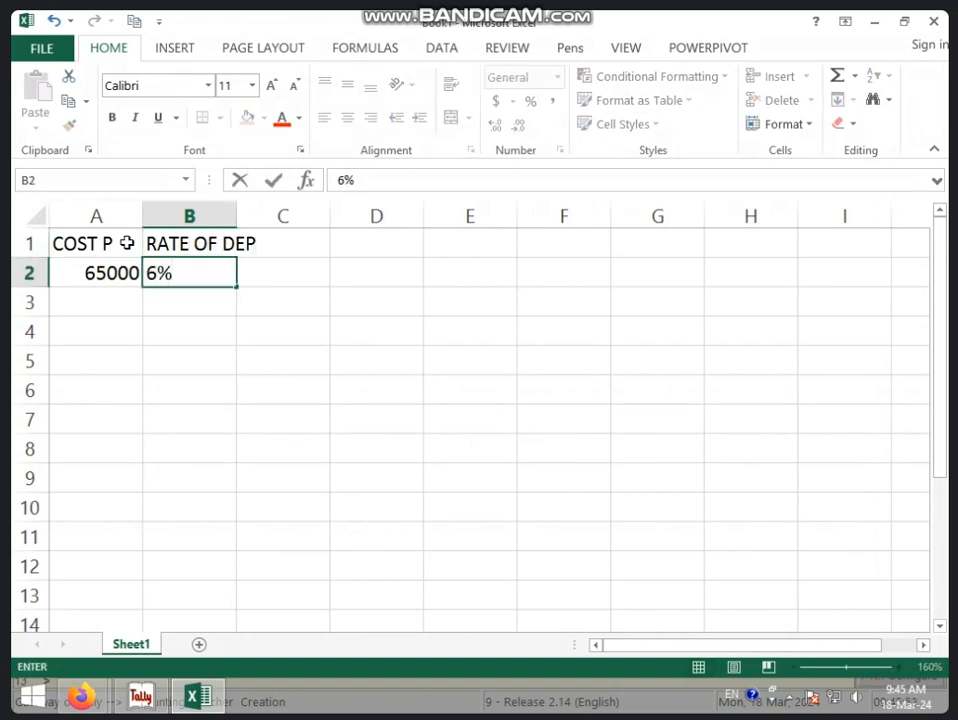
left_click(210, 412)
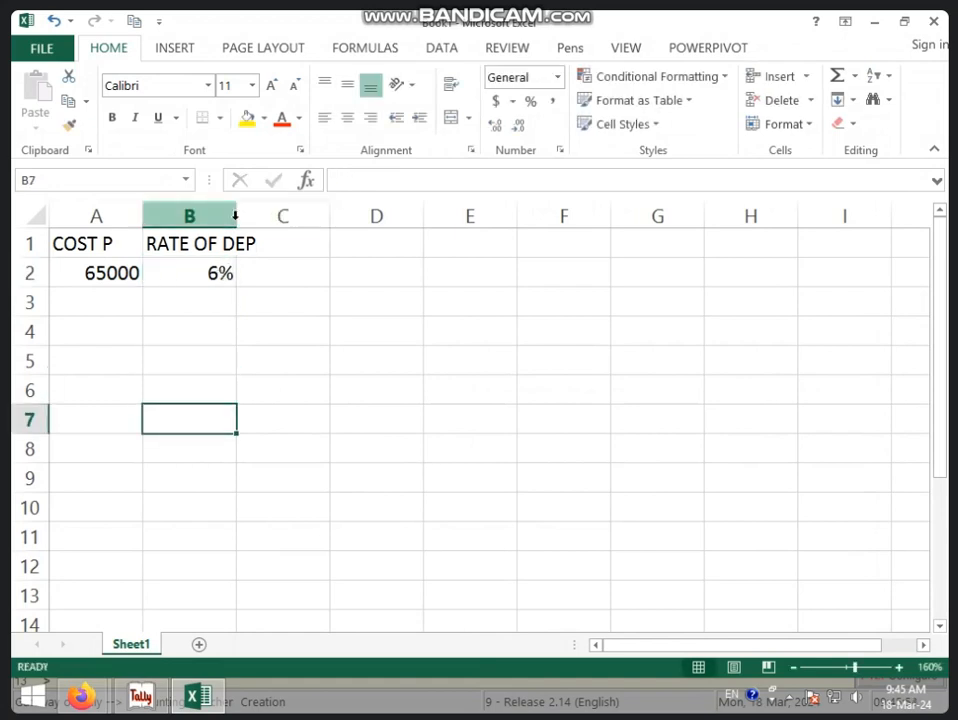
Widen columns B and A so the RATE OF DEP heading fits and the cost column has more room.
left_click_drag(236, 220, 278, 252)
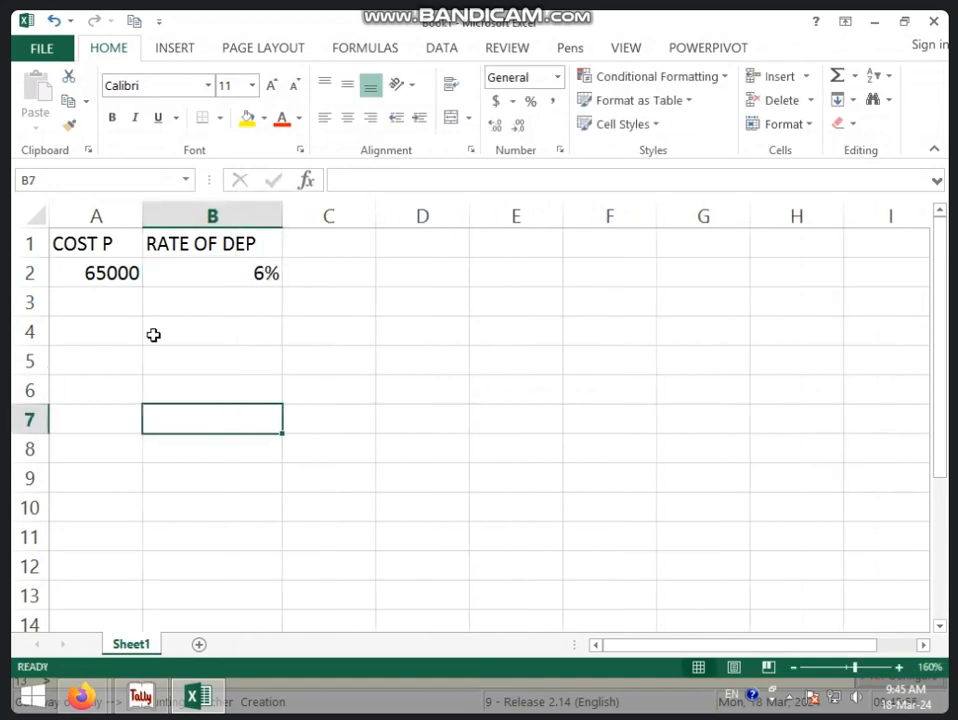
left_click(120, 336)
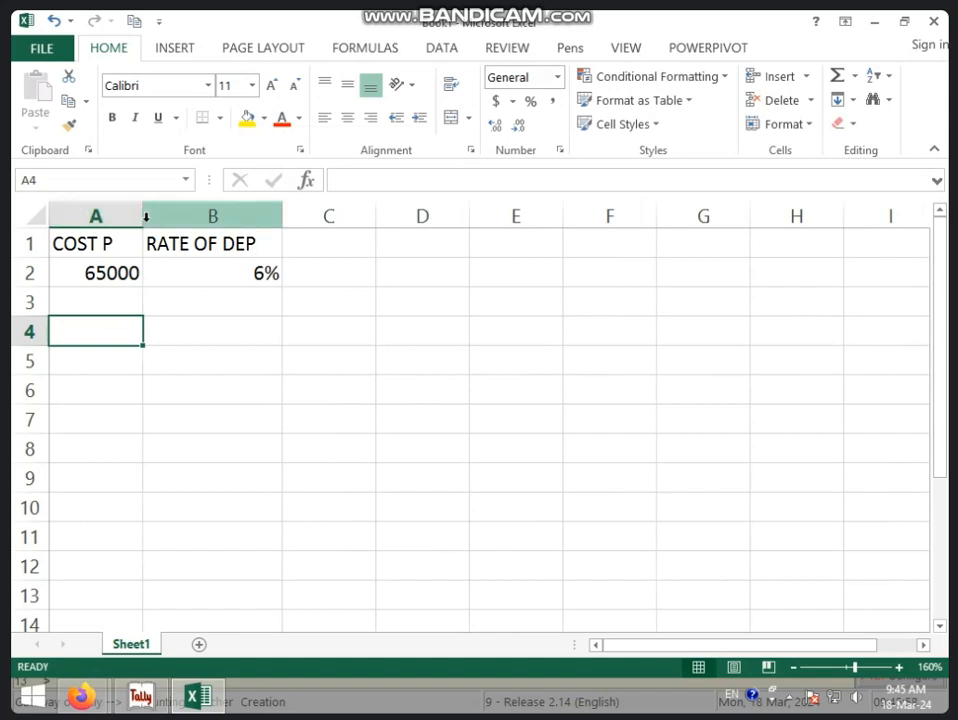
left_click_drag(143, 218, 186, 241)
left_click(150, 398)
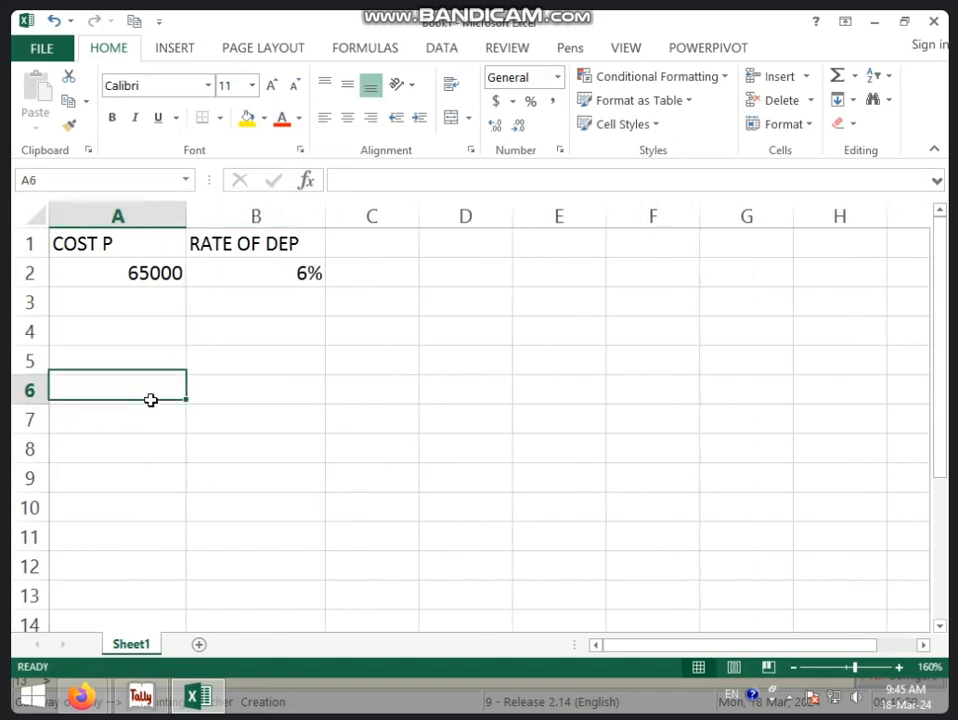
Enter the labels PER YEAR DEP, PER MONTH DEP and PER DAY DEP in cells A4 to A6.
left_click(151, 339)
type("PER")
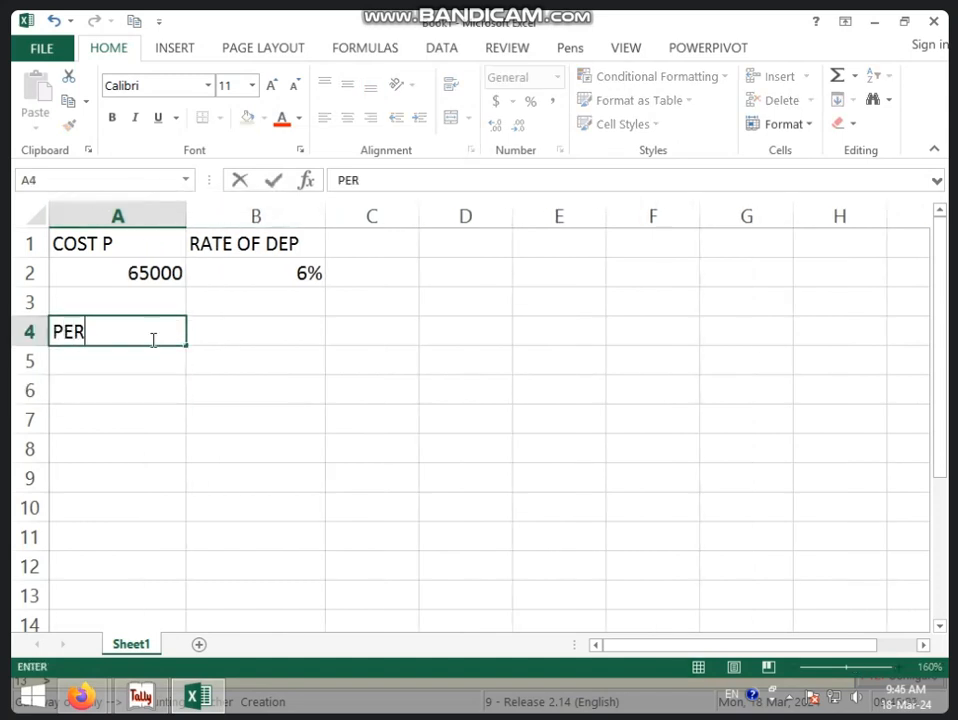
type(" YEAR DEP")
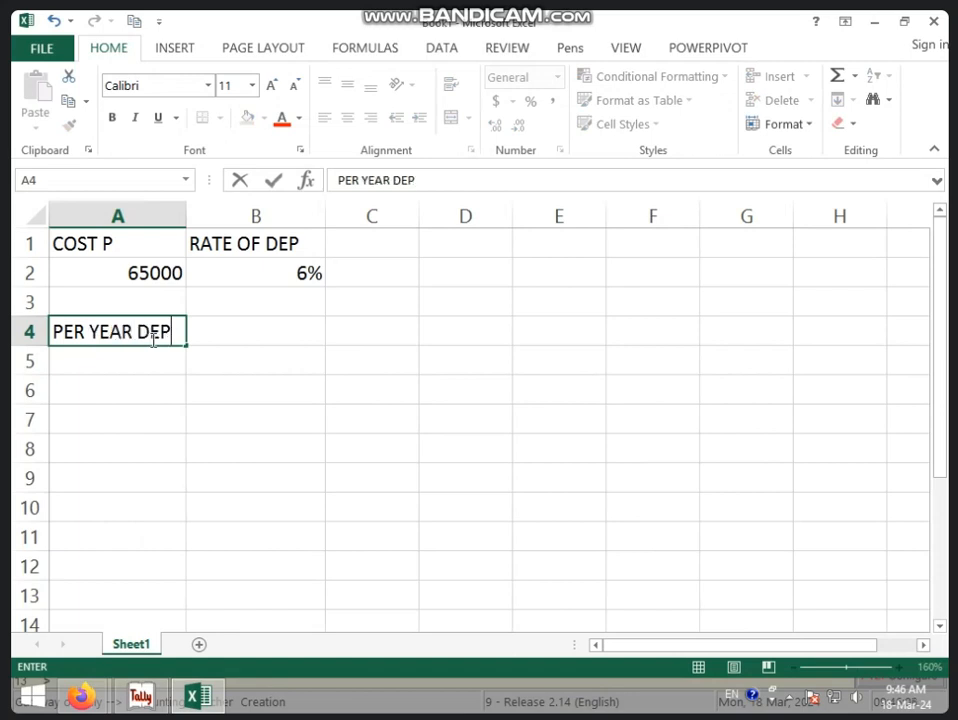
key("Return")
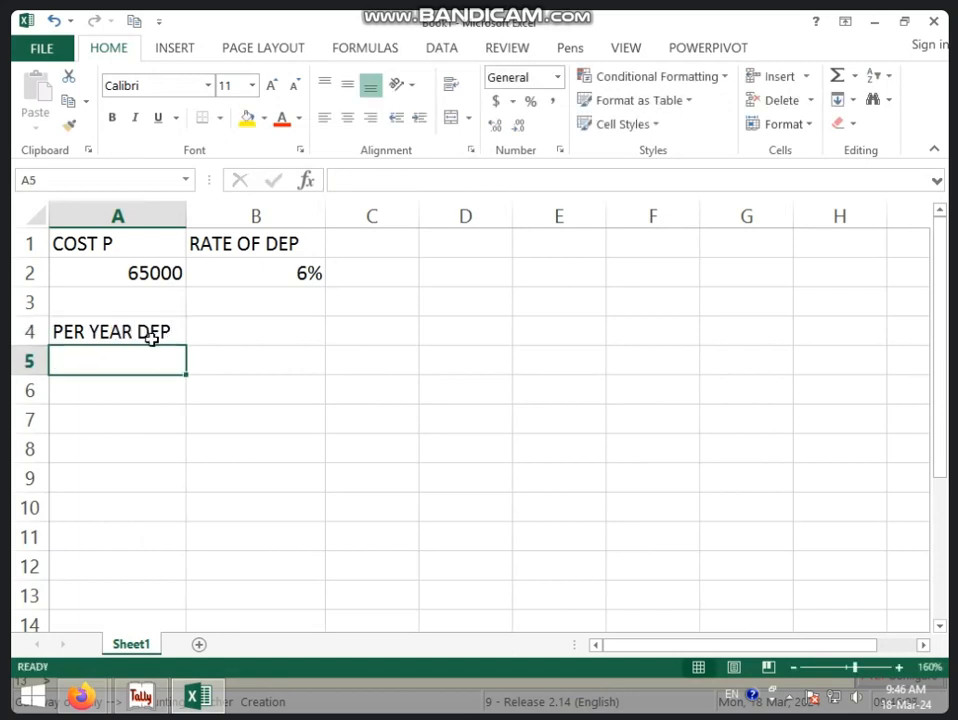
type("PER MONTH")
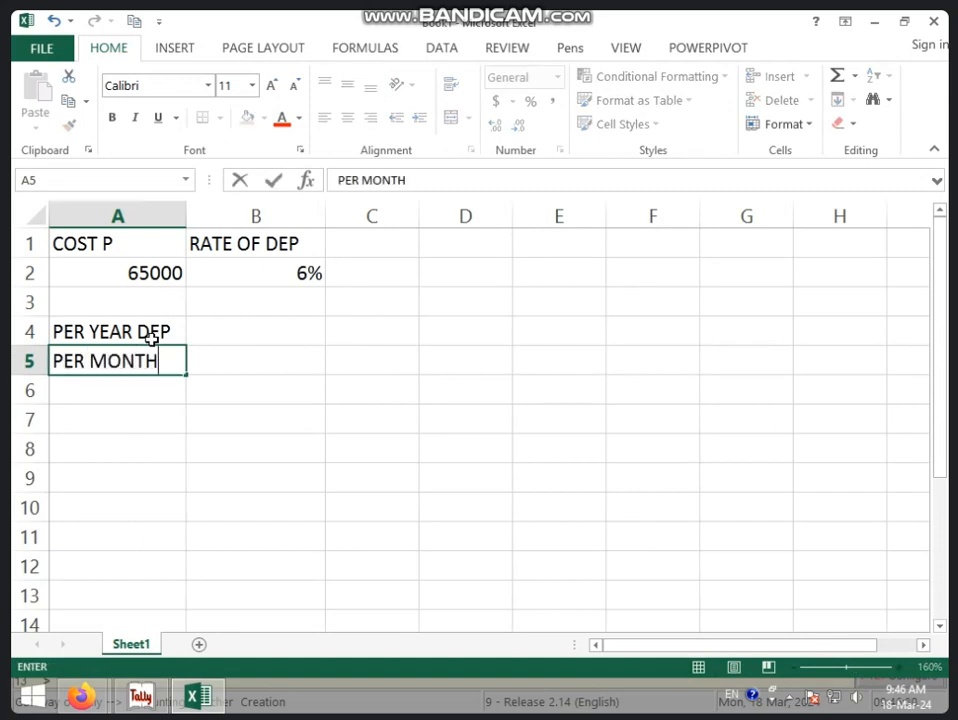
type(" DEP")
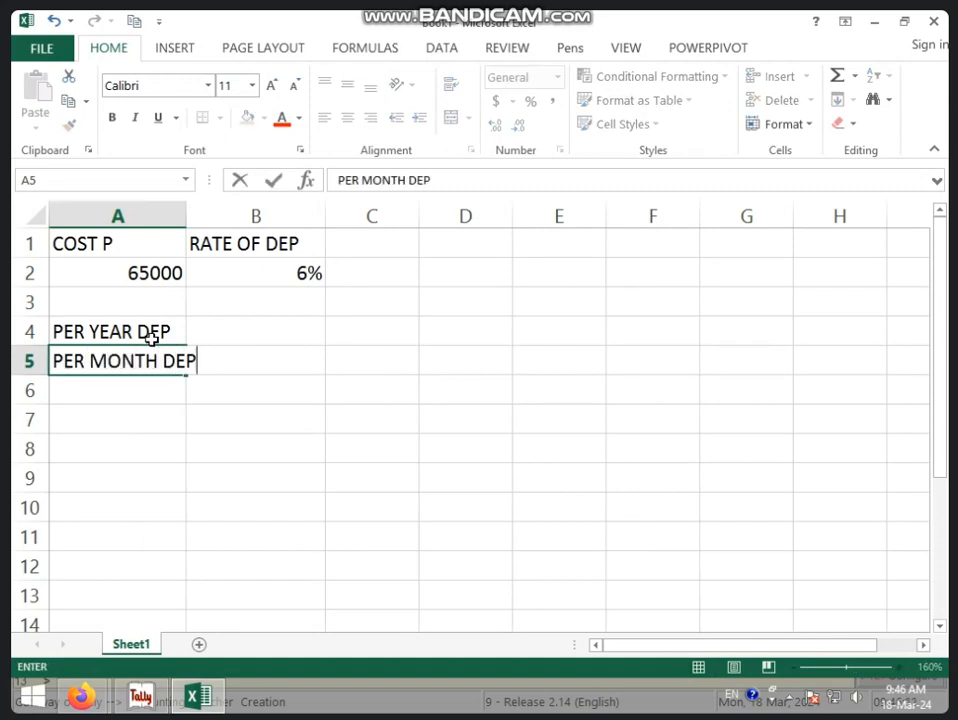
key("Return")
type("PER DAY DEP")
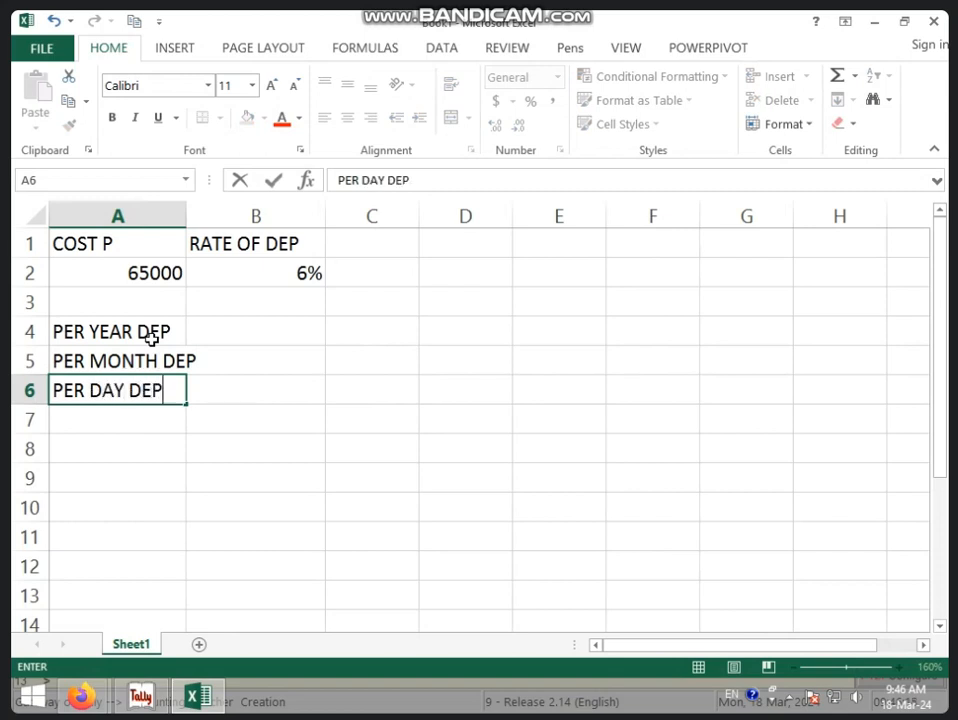
key("Return")
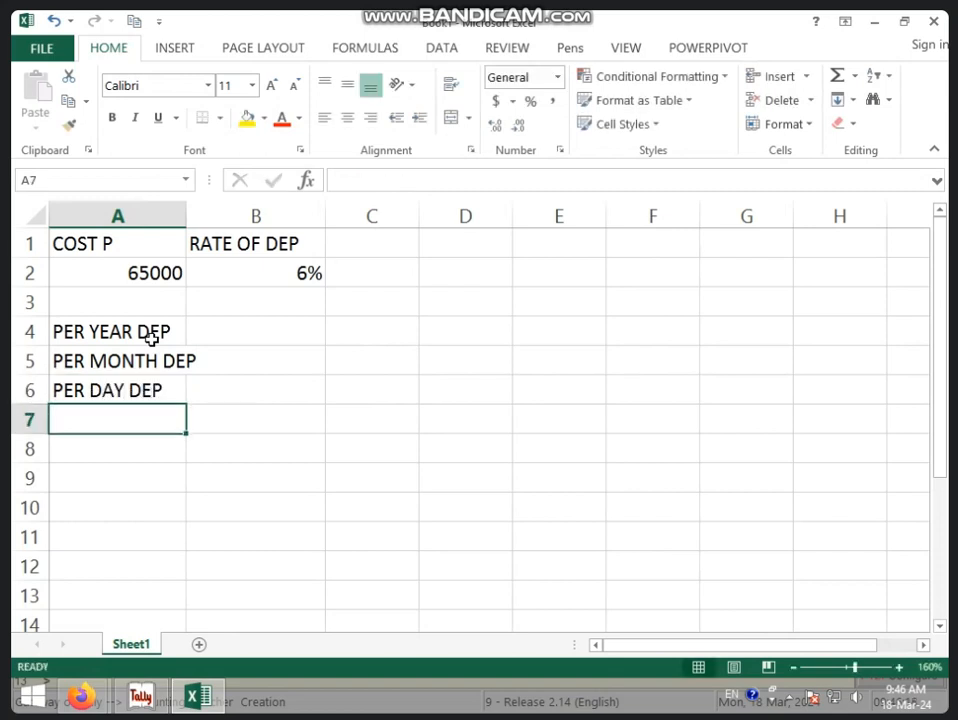
Calculate the yearly depreciation in cell B4 with the formula =A2*B2.
left_click(240, 339)
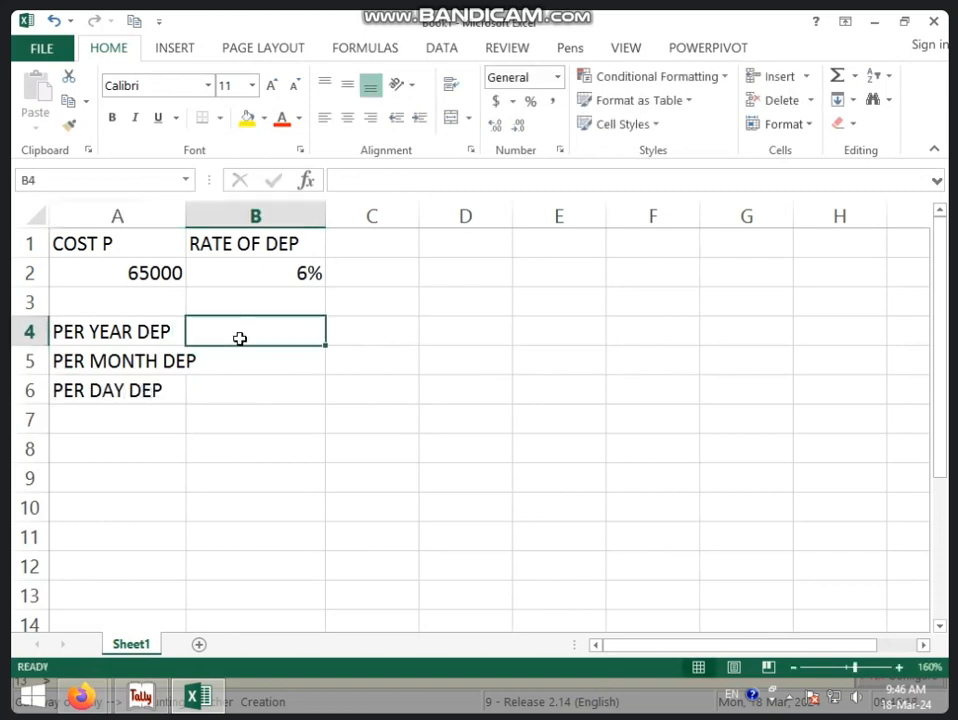
type("=")
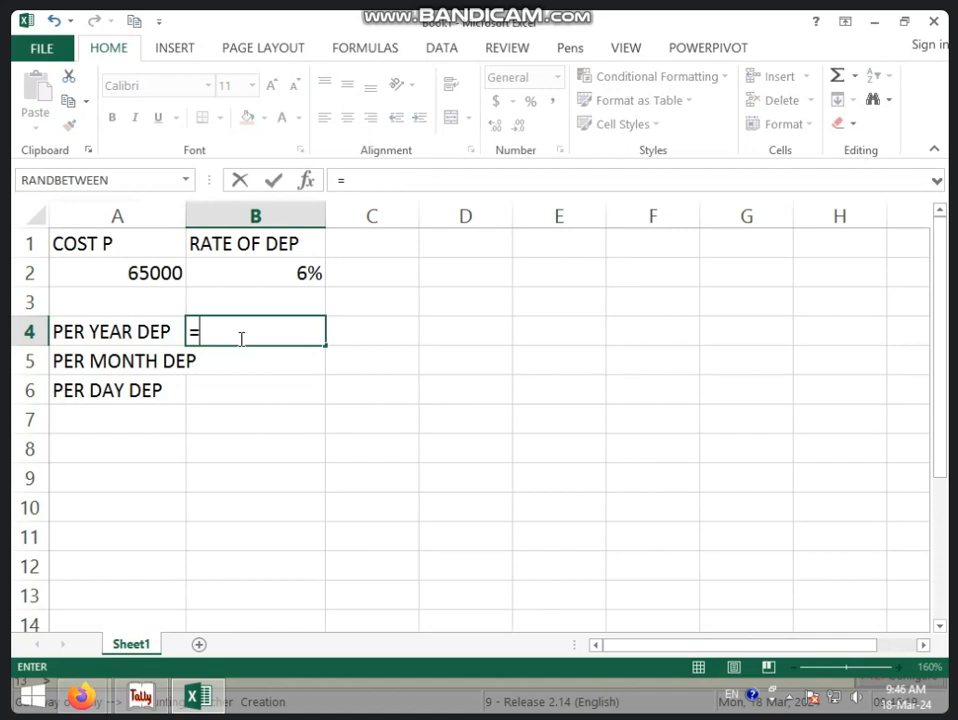
left_click(141, 276)
type("*")
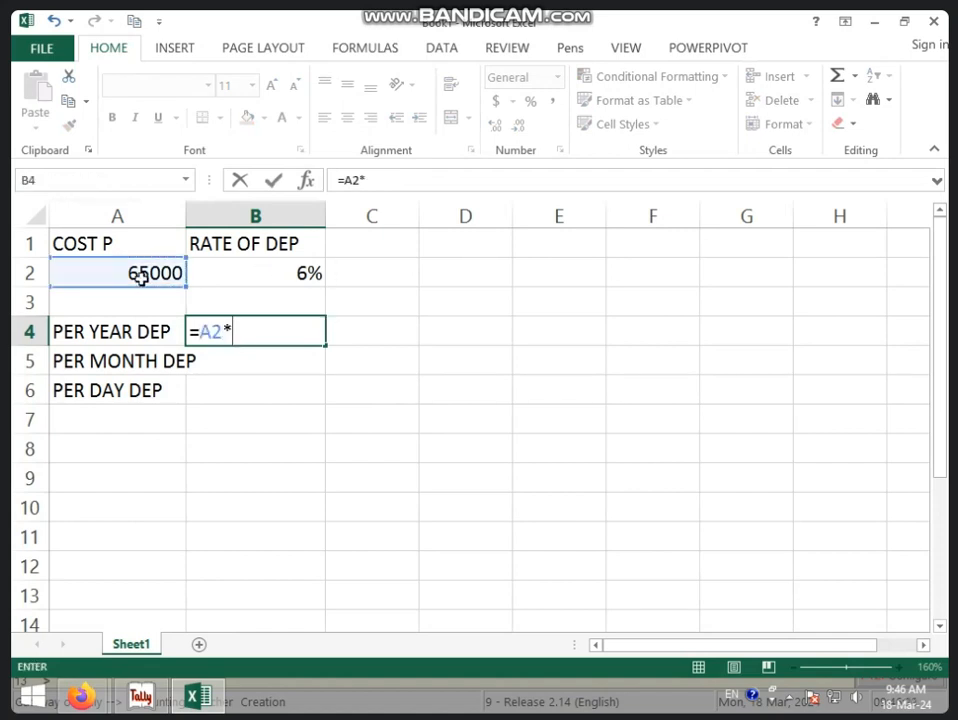
left_click(229, 264)
key("Return")
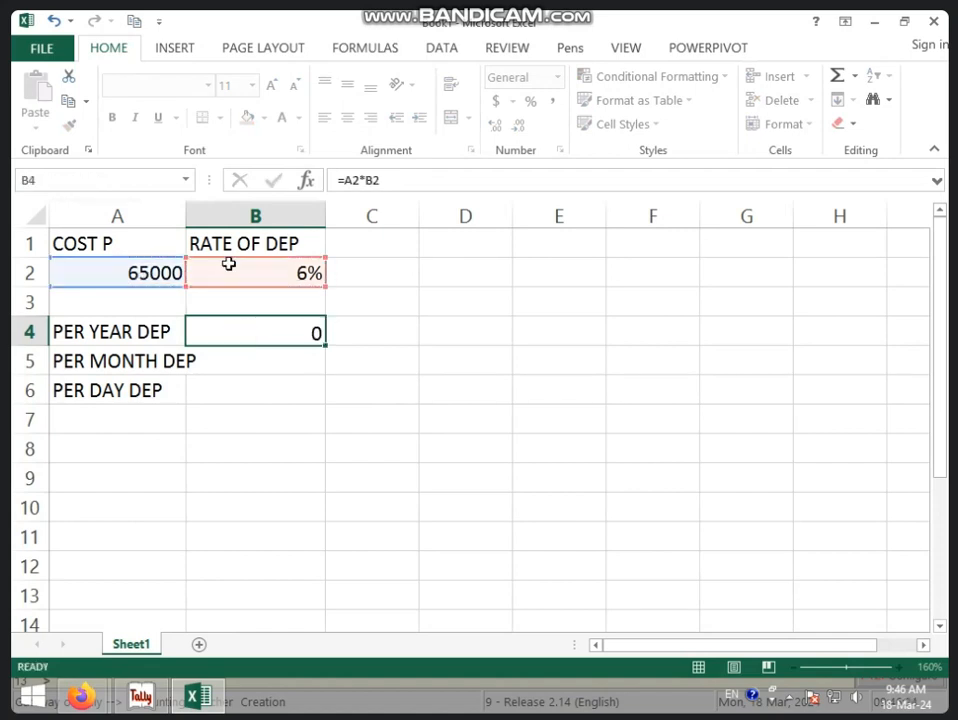